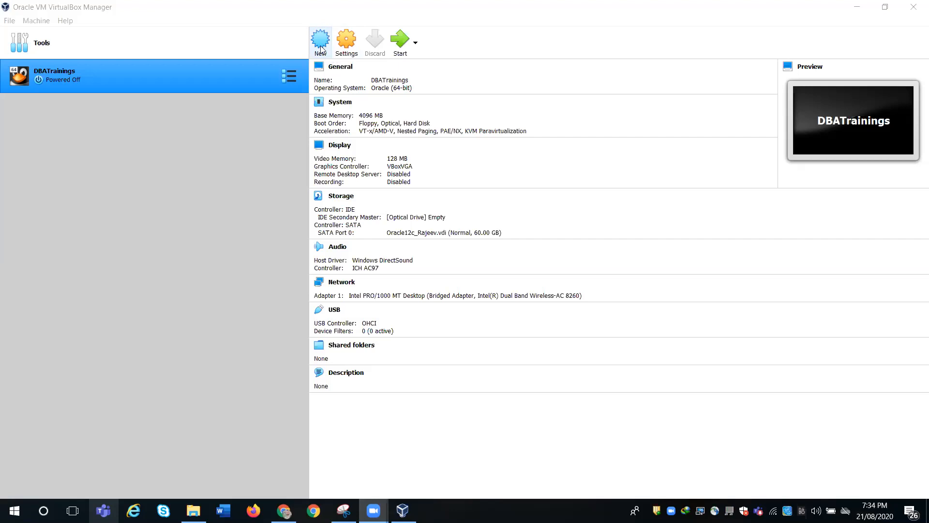
- Start a new virtual machine and name it DBATrainings19c, correcting the mistyped name
left_click(34, 22)
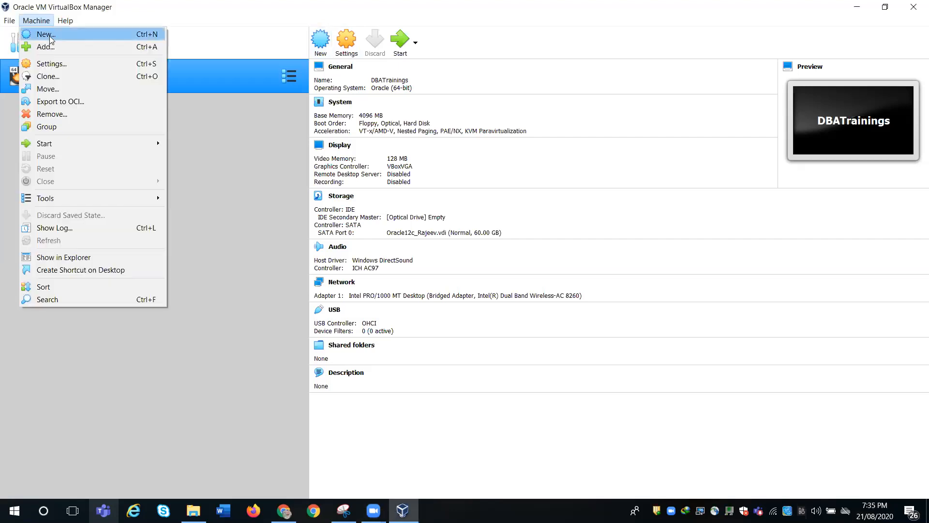
left_click(50, 34)
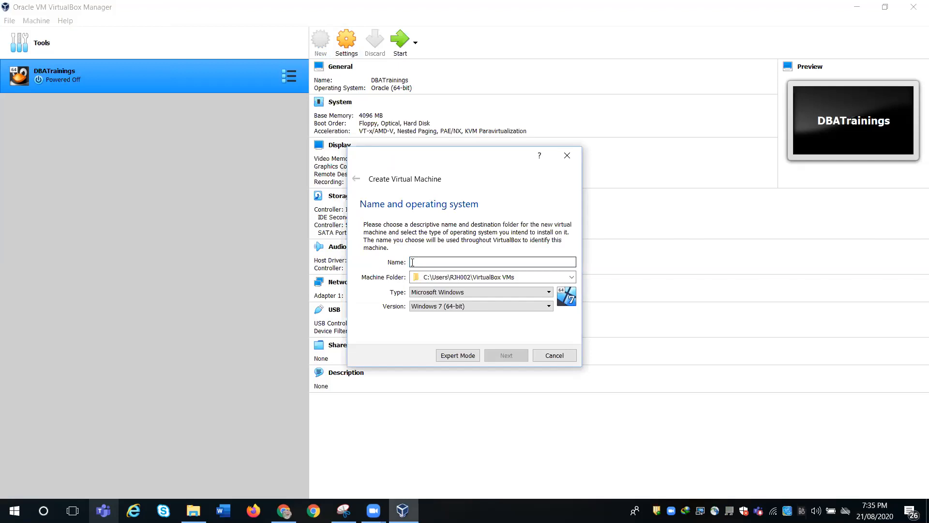
type("DBA")
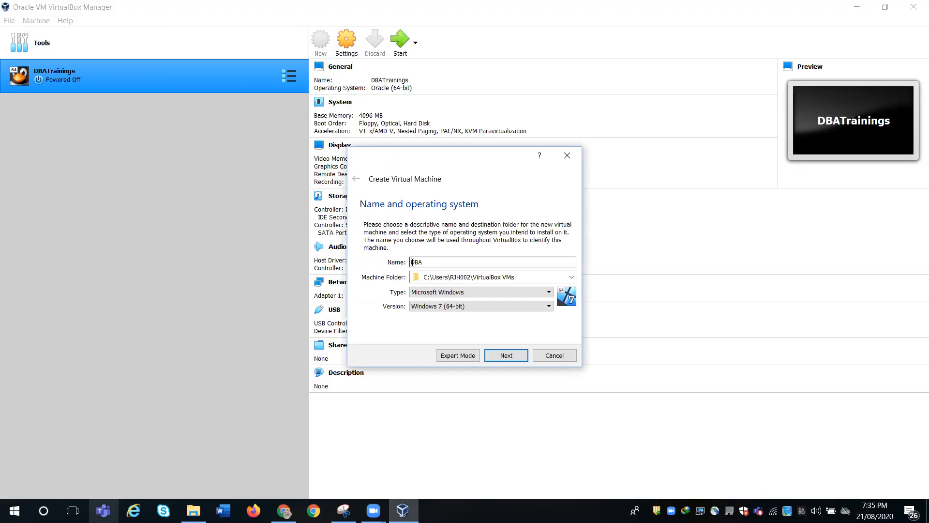
type("T")
type("O")
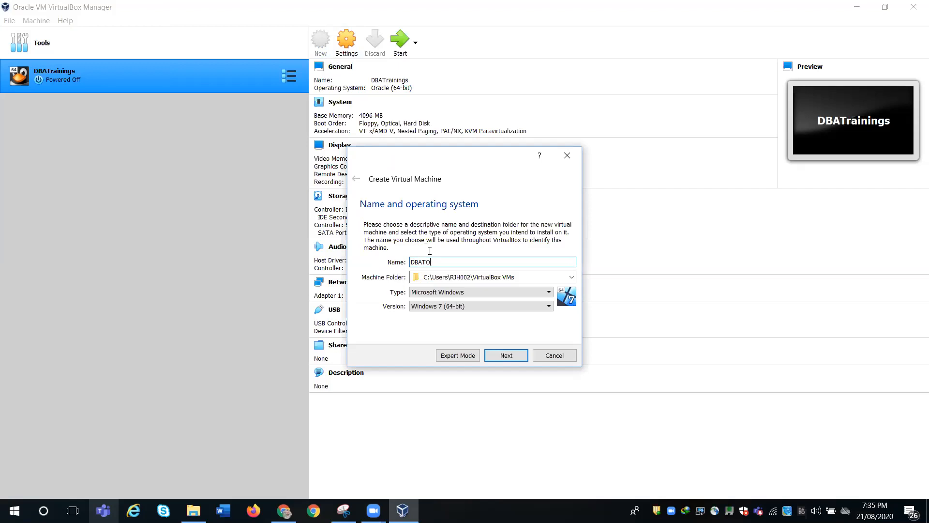
left_click_drag(436, 261, 405, 263)
type("DBATrainings19c")
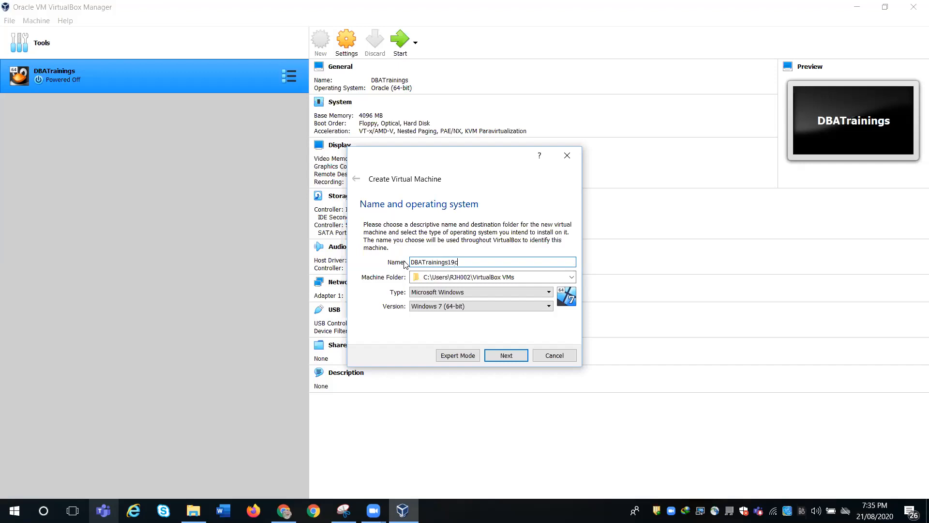
- Set the machine folder to C:\Virtual Machine\DBATrainings19c
left_click(571, 278)
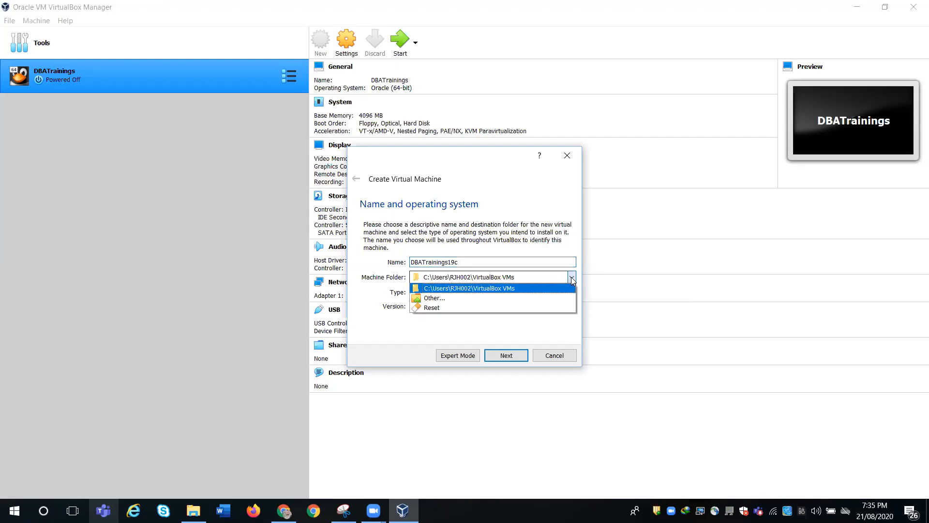
left_click(505, 298)
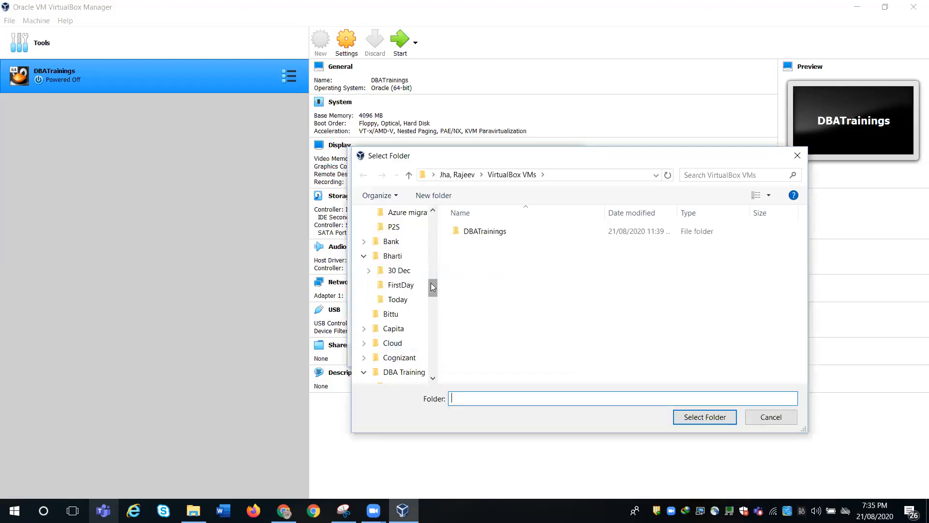
left_click_drag(431, 287, 431, 256)
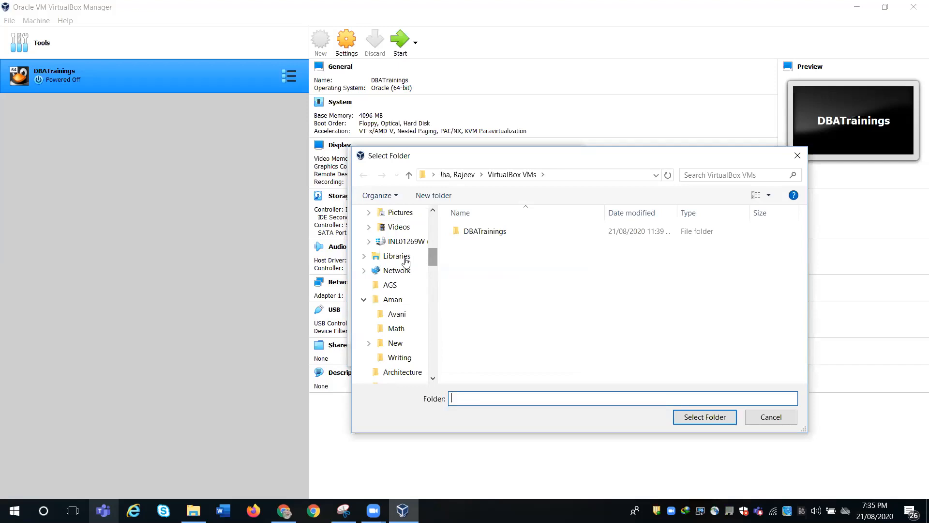
left_click(406, 242)
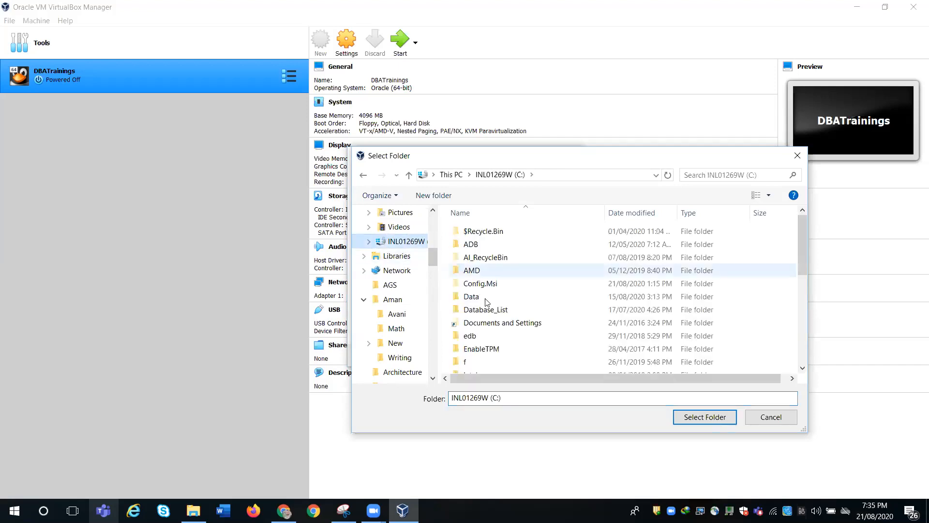
left_click(471, 311)
key("v")
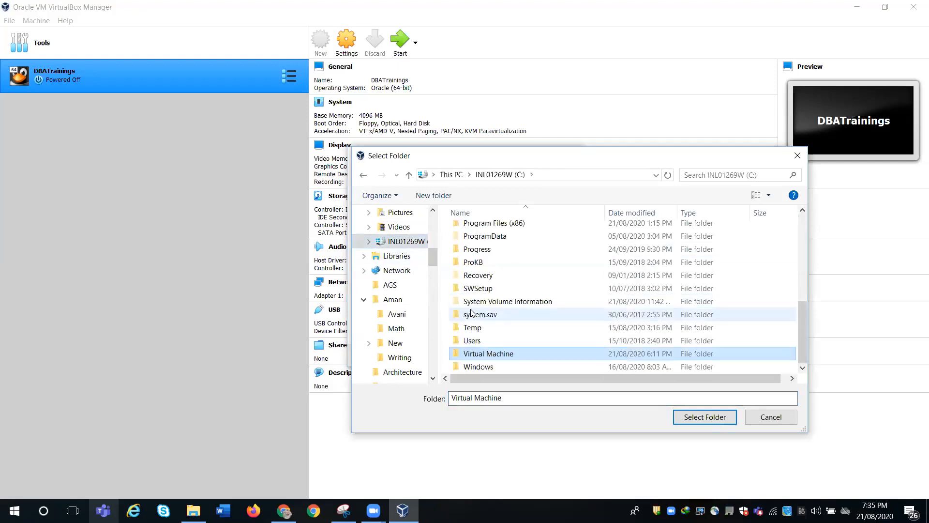
key("Return")
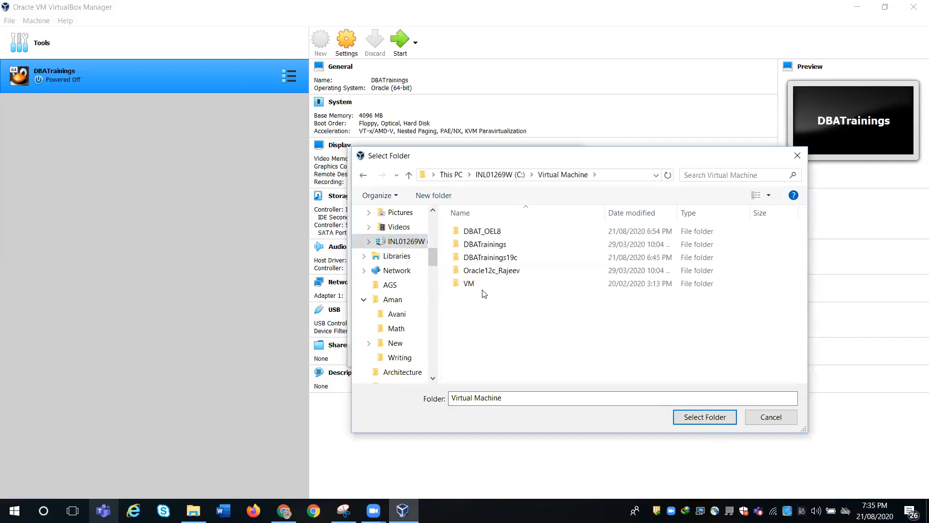
left_click(482, 260)
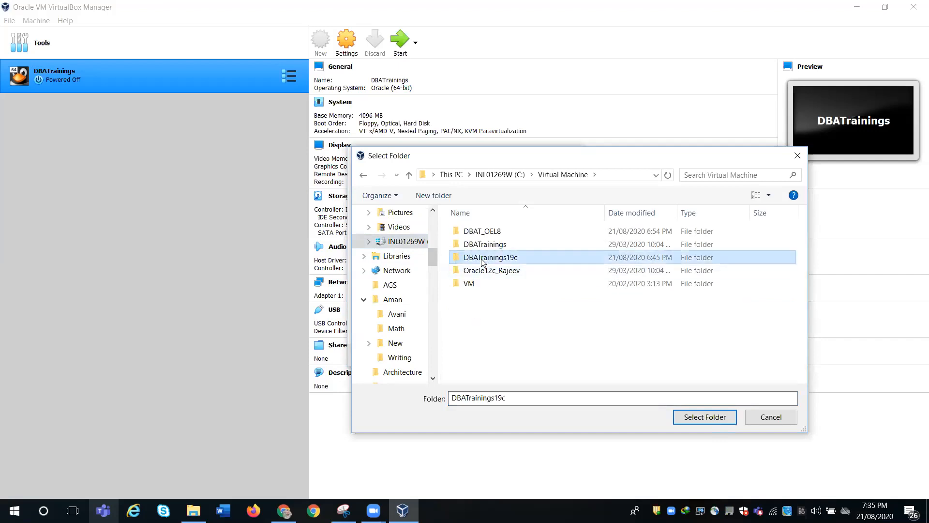
left_click(698, 419)
left_click(499, 290)
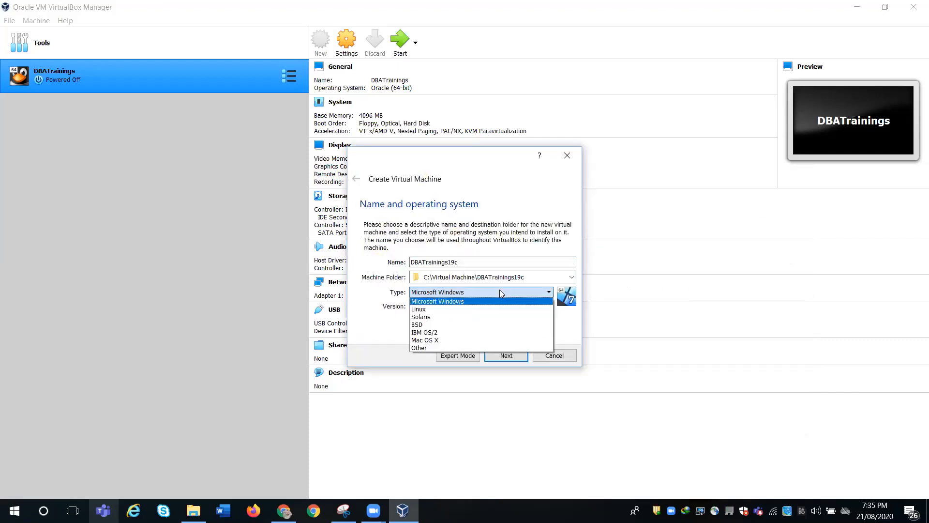
- Choose Linux as the operating system type, with version Oracle (64-bit)
key("Down")
key("Return")
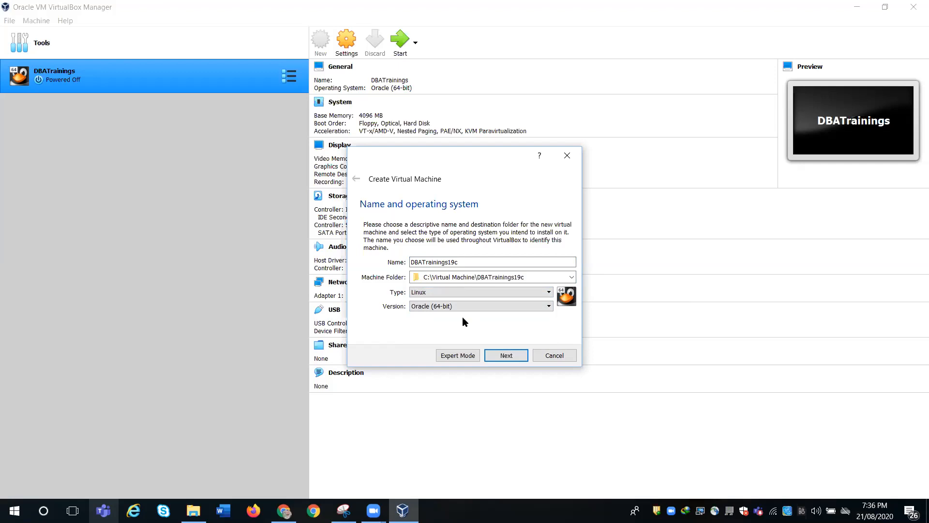
- Replace the default 1024 MB memory size with 8192 MB
left_click(503, 356)
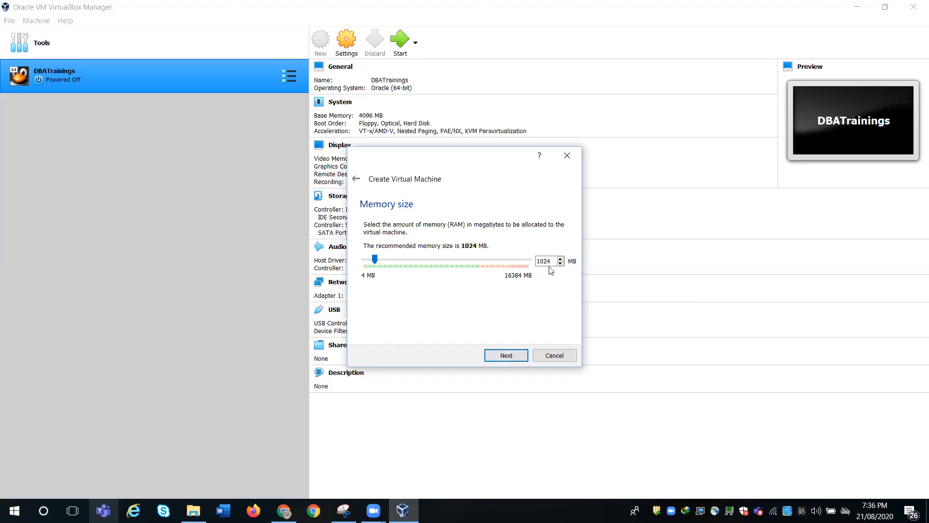
left_click_drag(552, 262, 534, 264)
type("8192")
- Keep 'Create a virtual hard disk now' selected and start creating the disk
left_click(506, 355)
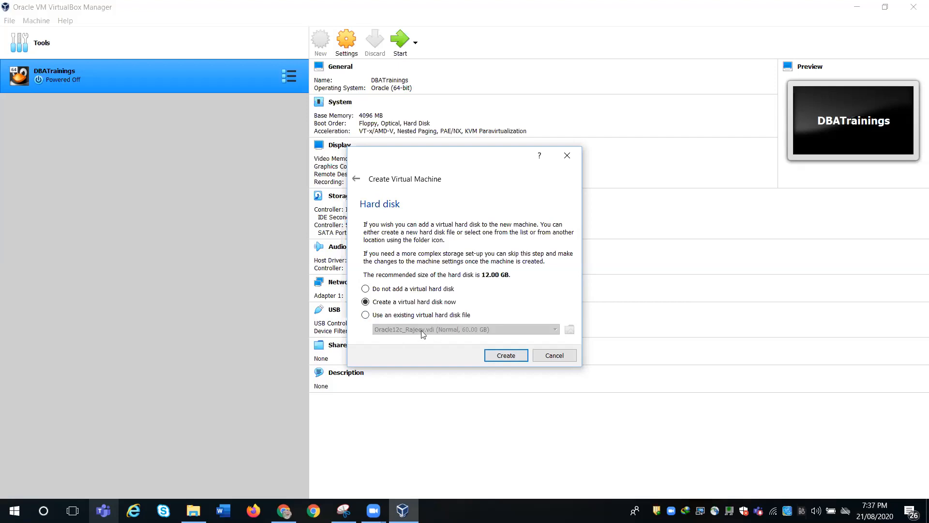
mouse_move(428, 335)
left_click(501, 356)
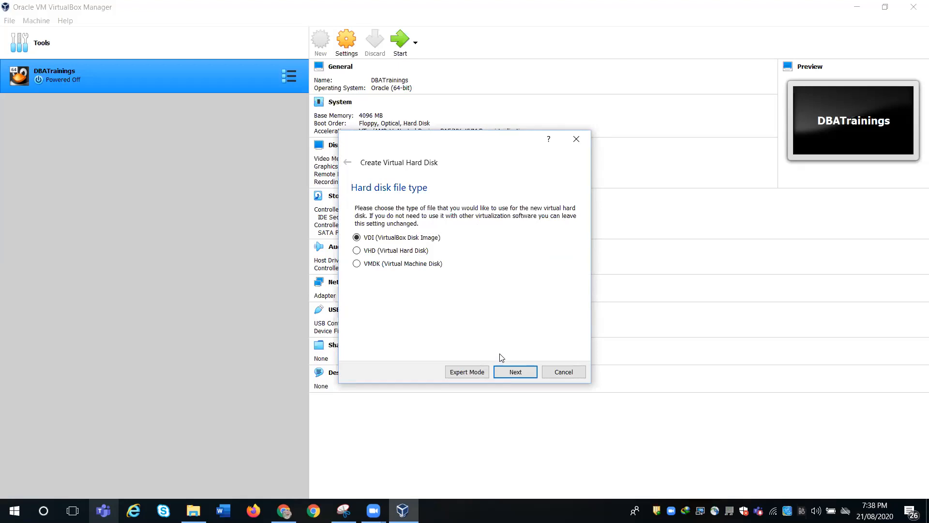
- Make VHD (Virtual Hard Disk) the disk file type and dismiss the mail notification
left_click(391, 251)
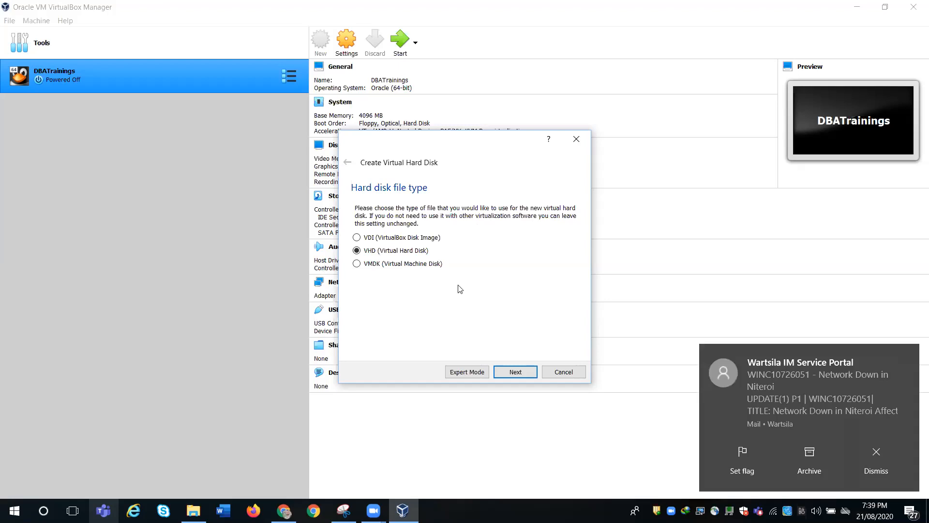
left_click(881, 460)
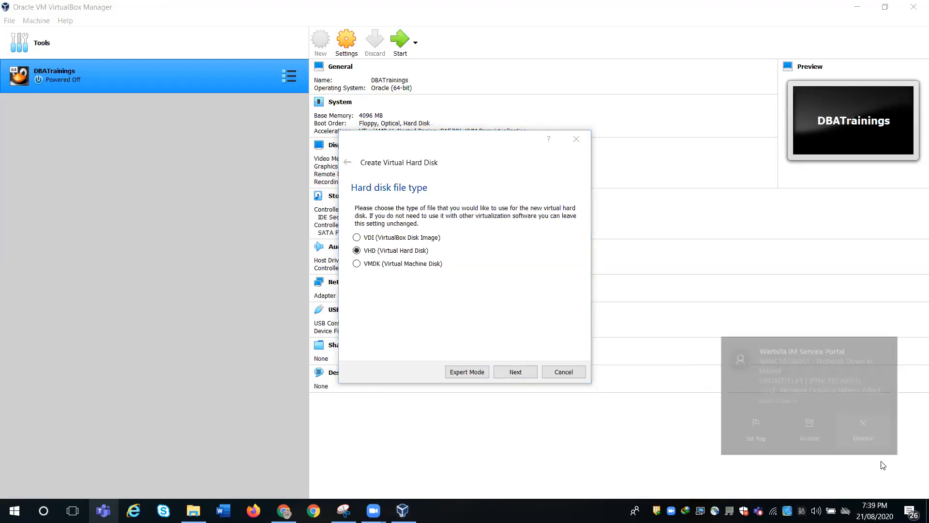
- Leave the disk dynamically allocated and move on to its location and size
left_click(514, 372)
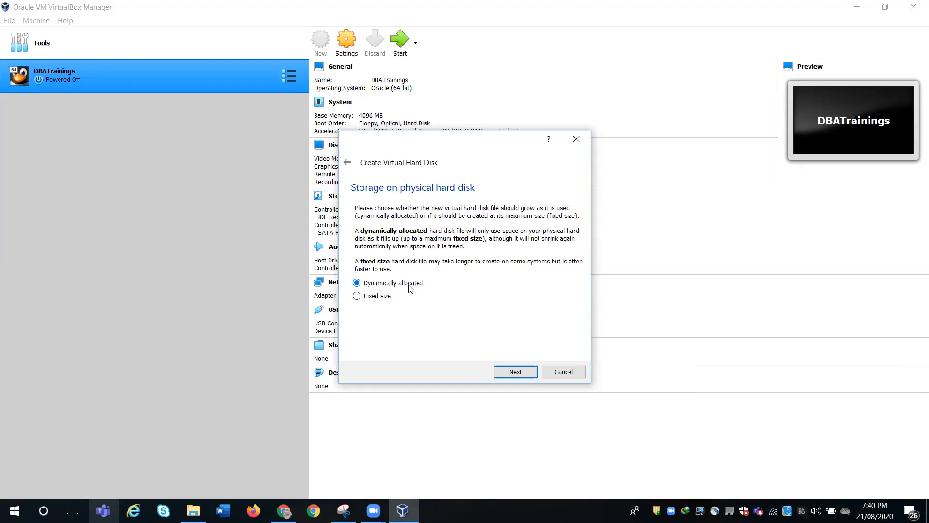
left_click(510, 370)
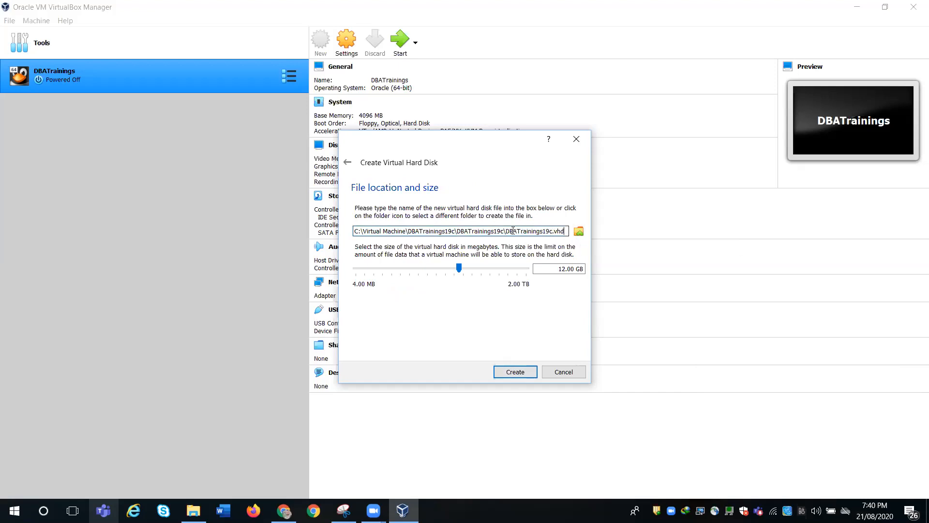
- Remove the duplicated folder from the disk path and set the disk size to 100 GB
left_click_drag(506, 231, 458, 230)
key("Delete")
left_click_drag(552, 268, 564, 268)
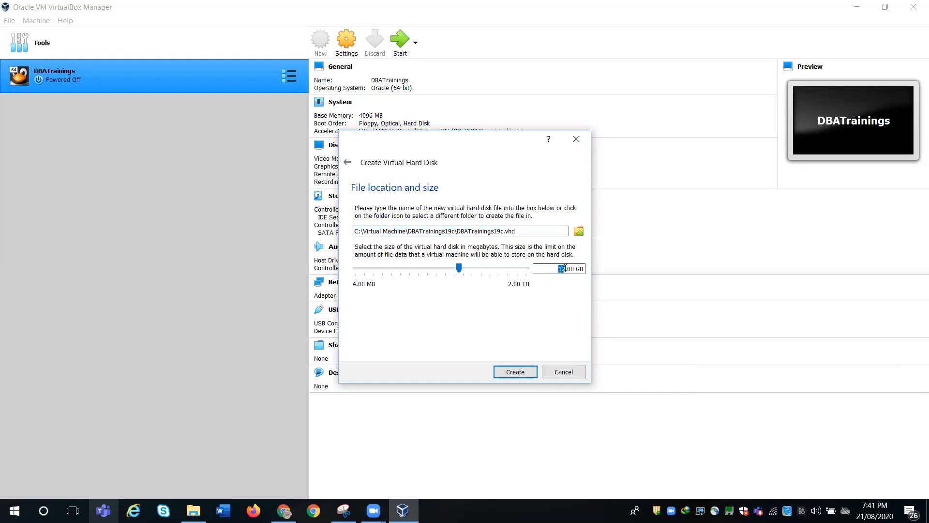
type("100")
- Create the machine and insert OracleLinux-R8-U2-x86_64-dvd.iso into its empty optical drive
left_click(515, 372)
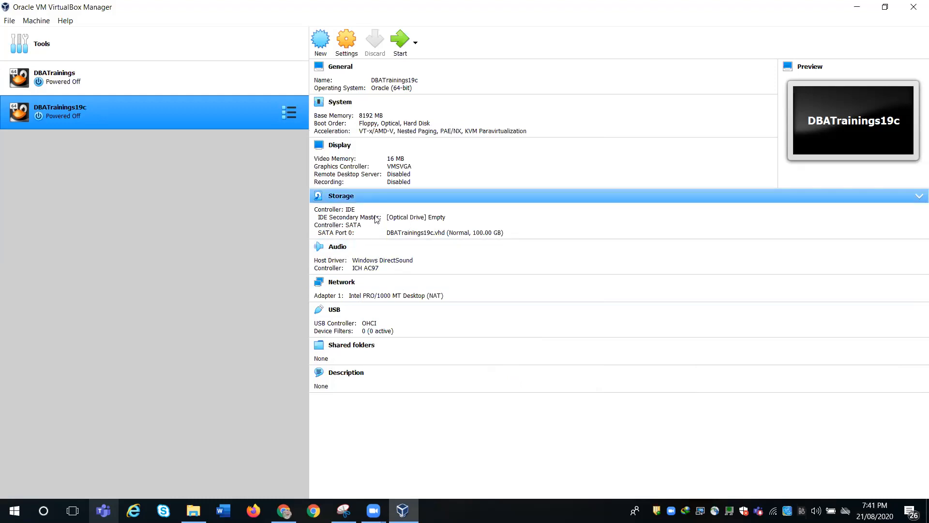
left_click(435, 220)
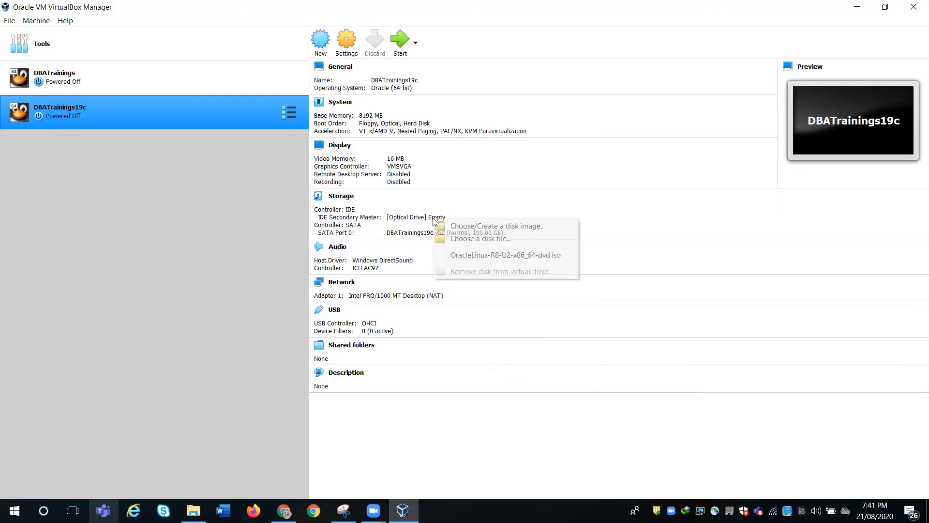
left_click(470, 255)
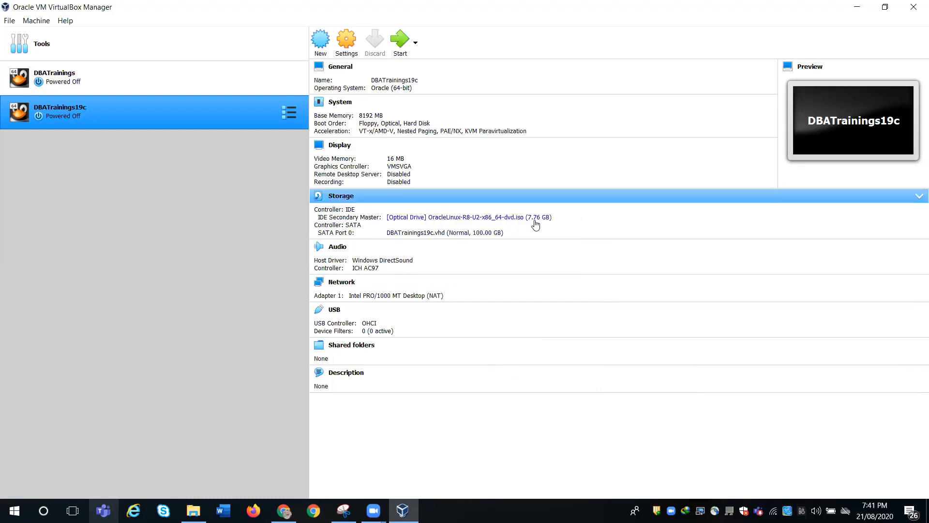
left_click(351, 38)
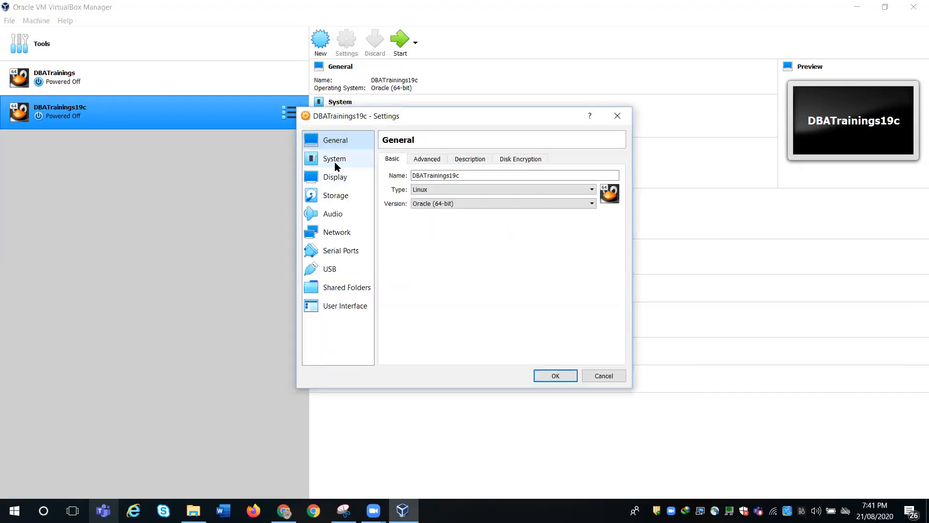
- Cancel the Settings dialog and remove the ISO so the optical drive shows Empty
left_click(335, 195)
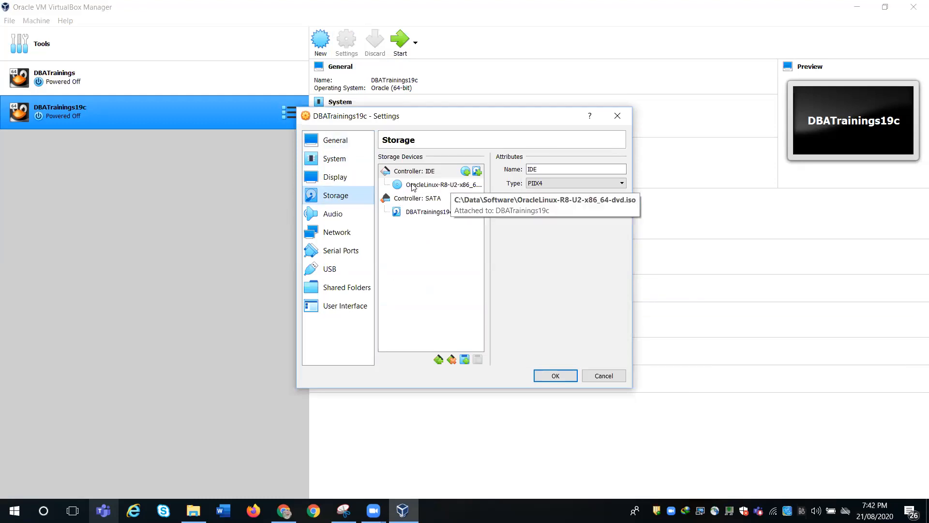
left_click(604, 375)
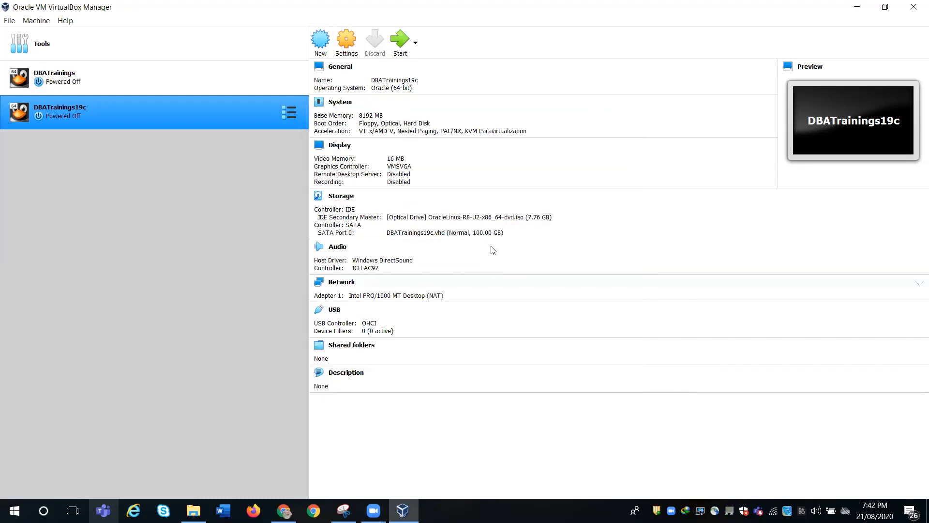
left_click(490, 217)
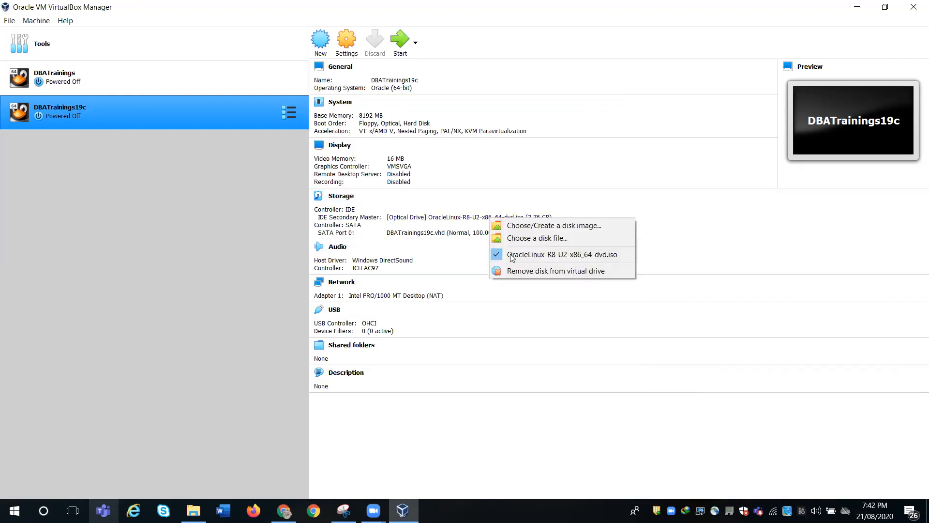
left_click(523, 272)
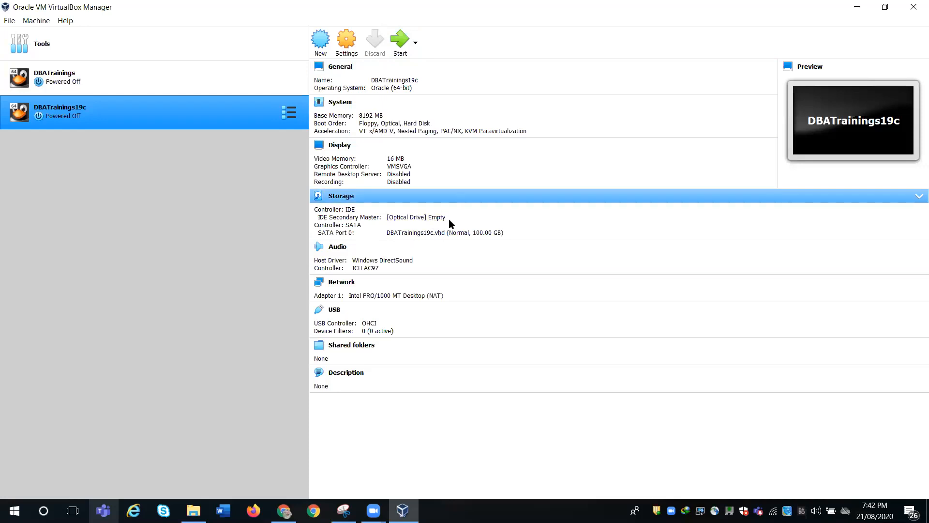
- In Storage settings, add OracleLinux-R8-U2-x86_64-dvd.iso to the disk list and mount it in the empty optical drive
left_click(347, 47)
left_click(335, 194)
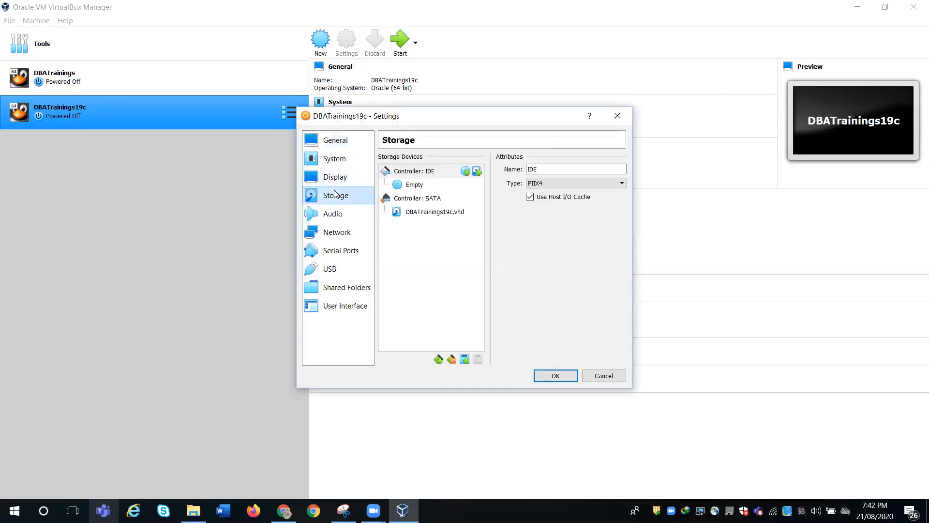
left_click(421, 186)
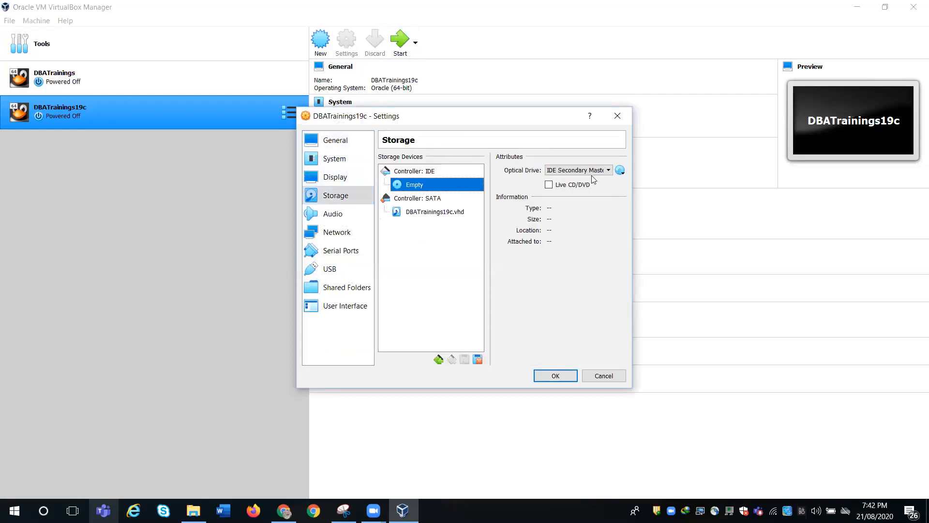
left_click(620, 171)
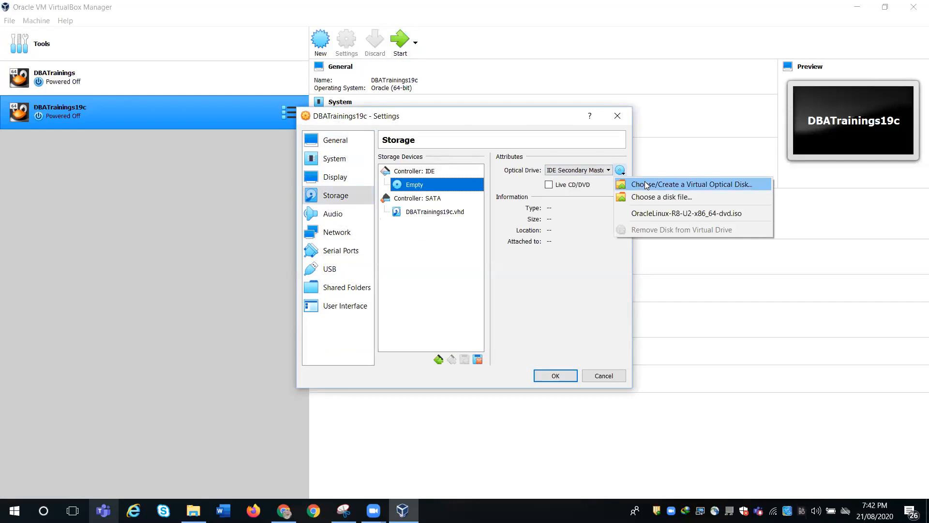
left_click(647, 185)
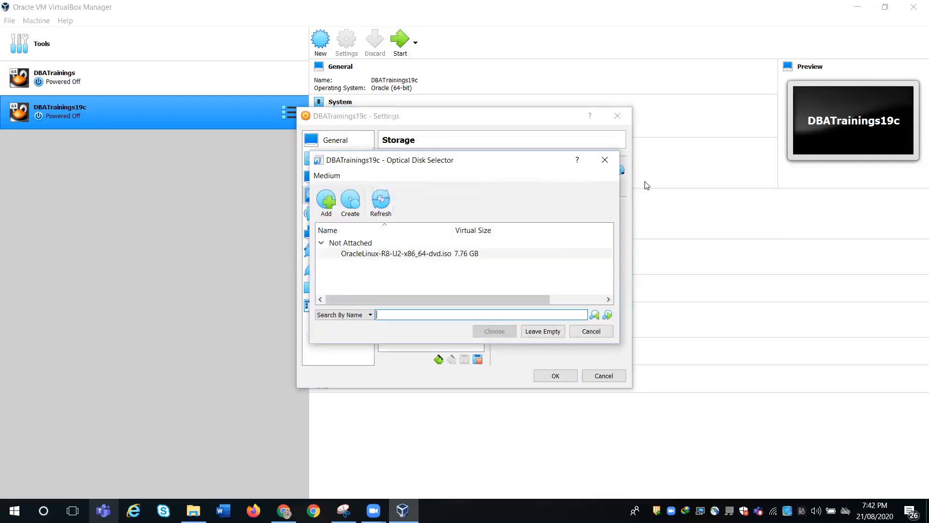
left_click(325, 210)
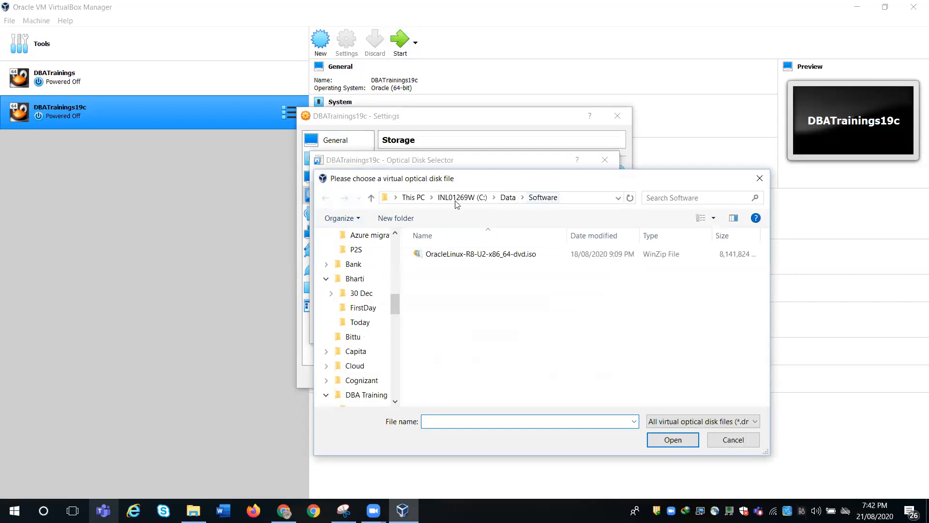
left_click(481, 254)
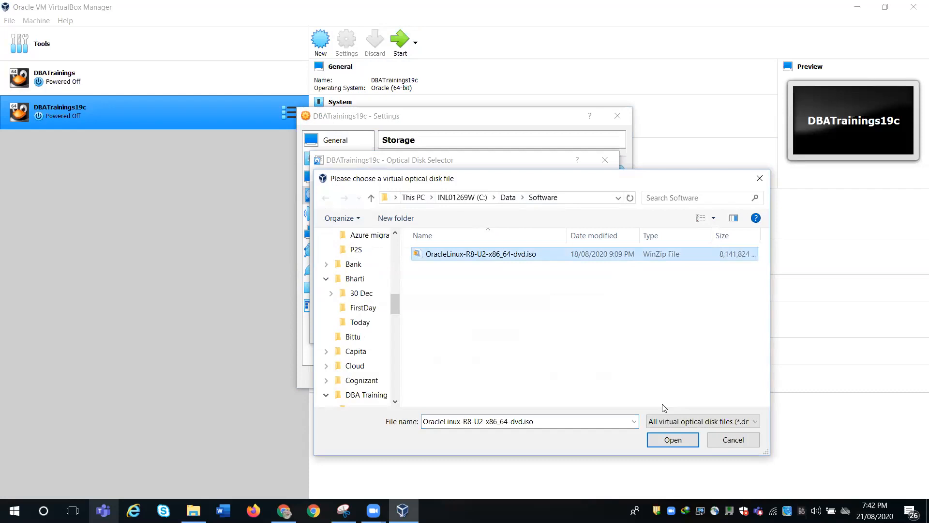
left_click(674, 440)
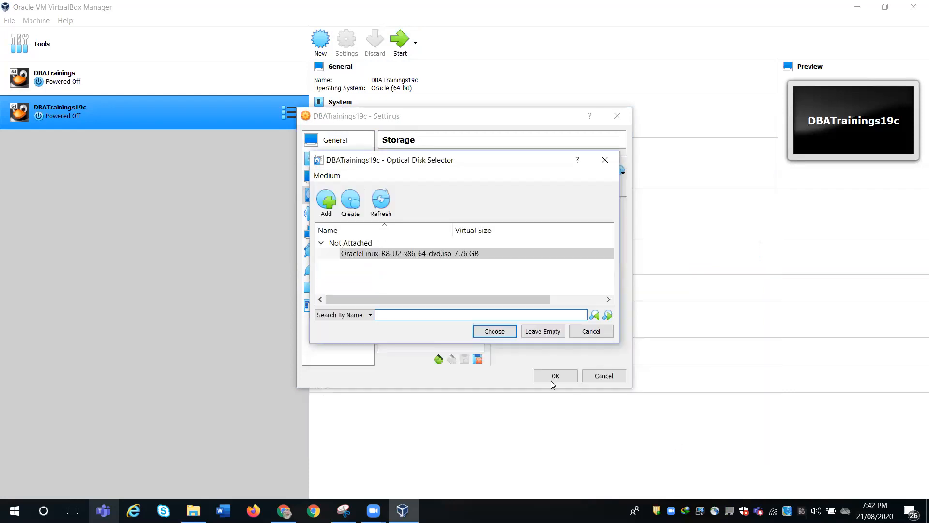
left_click(501, 332)
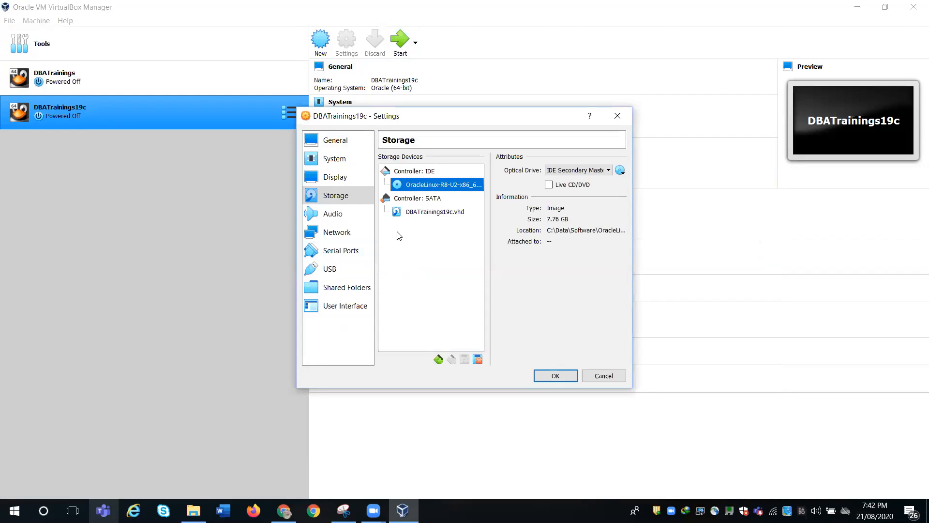
- Uncheck Floppy in the System boot order and raise Processor(s) to 2
left_click(339, 161)
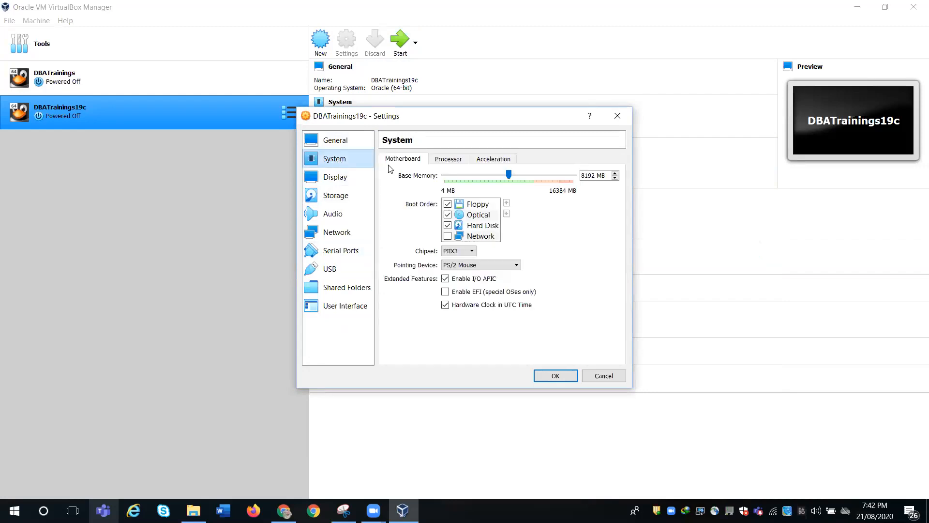
left_click(448, 204)
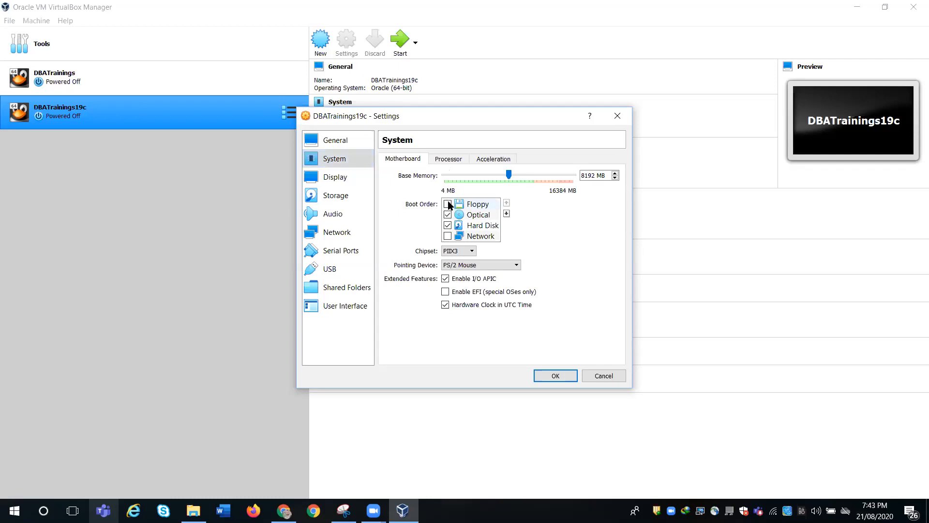
left_click(448, 159)
left_click(615, 173)
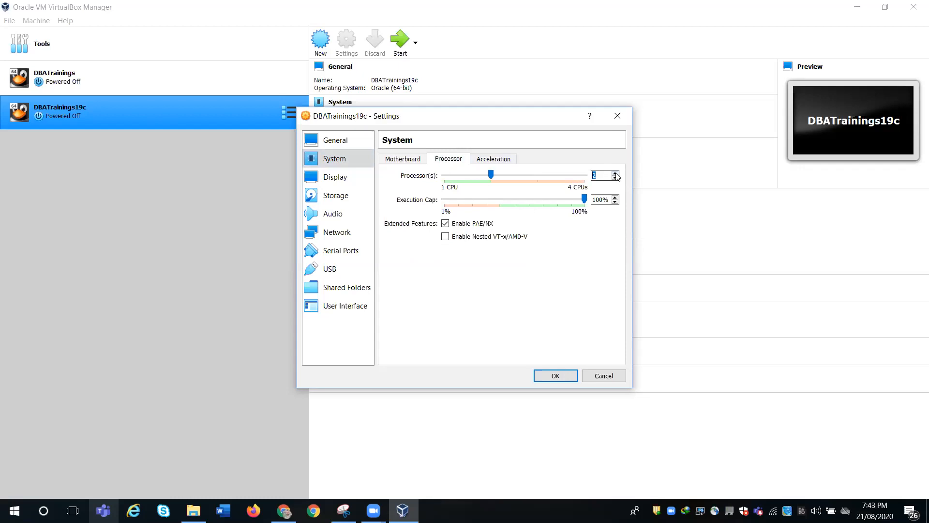
- Drag the Display page's video memory slider to 128 MB, then move via Storage and Audio to Network
left_click(341, 177)
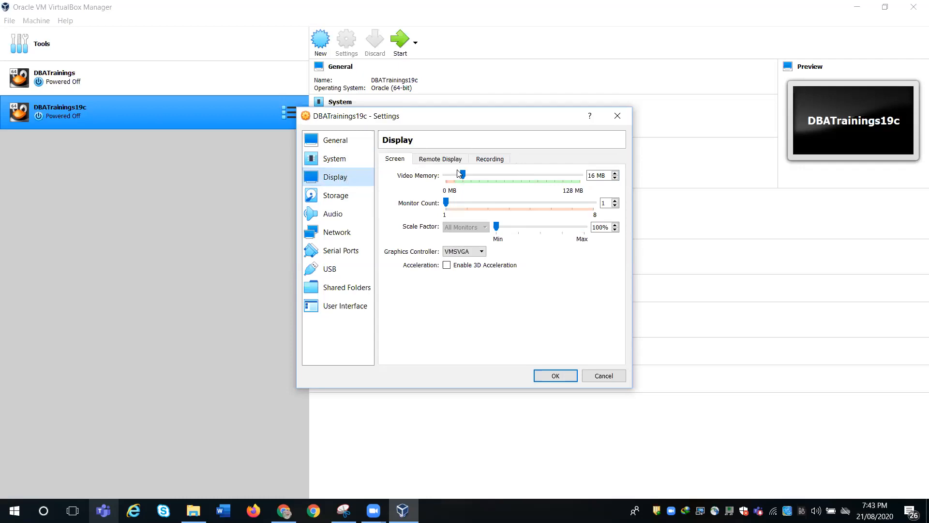
left_click_drag(463, 175, 587, 176)
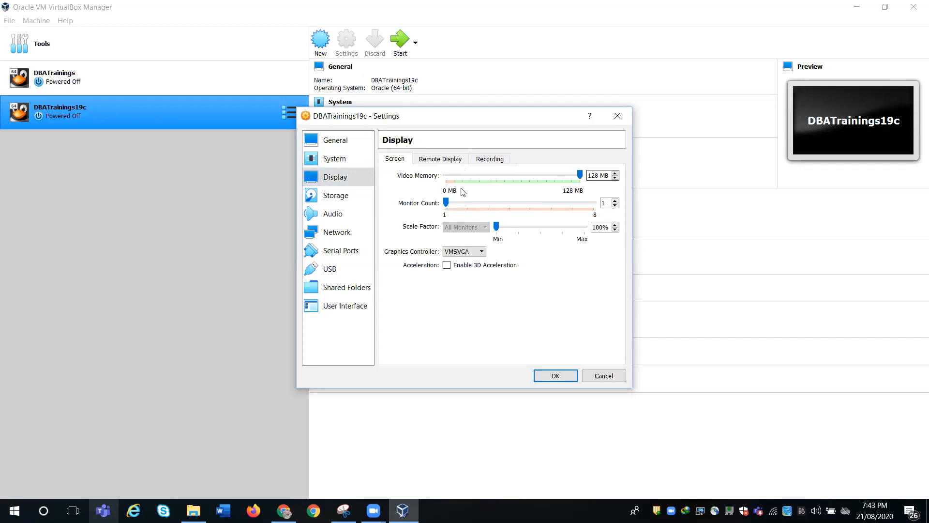
left_click(346, 195)
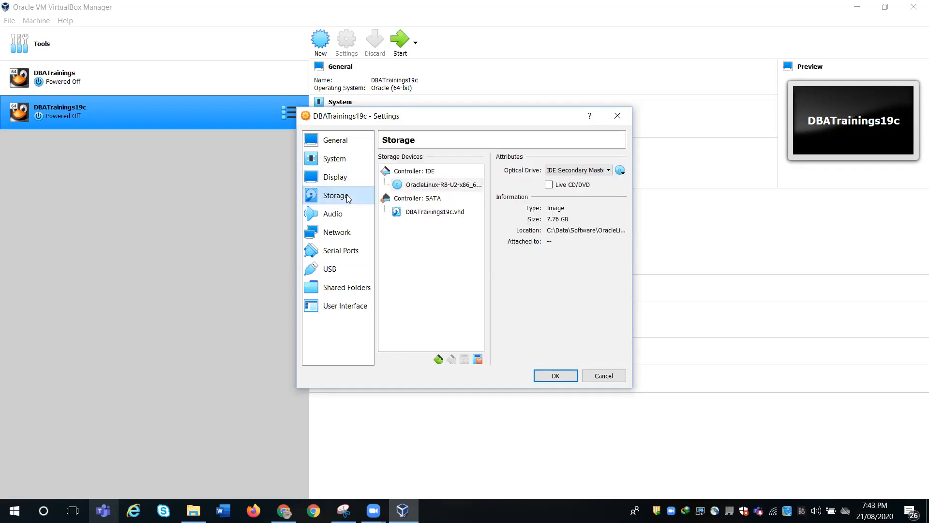
left_click(336, 214)
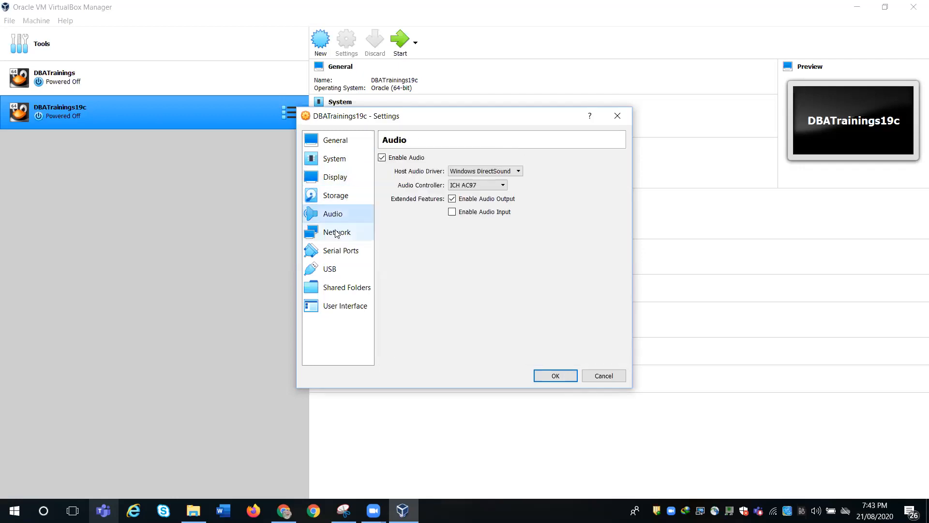
left_click(337, 233)
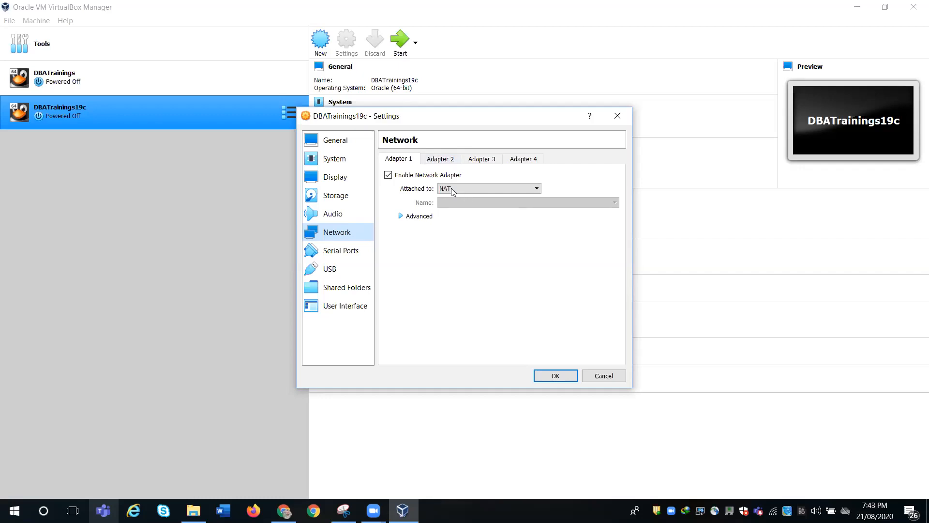
- Leave Adapter 1 on NAT and switch to the disabled Adapter 2 tab
left_click(442, 160)
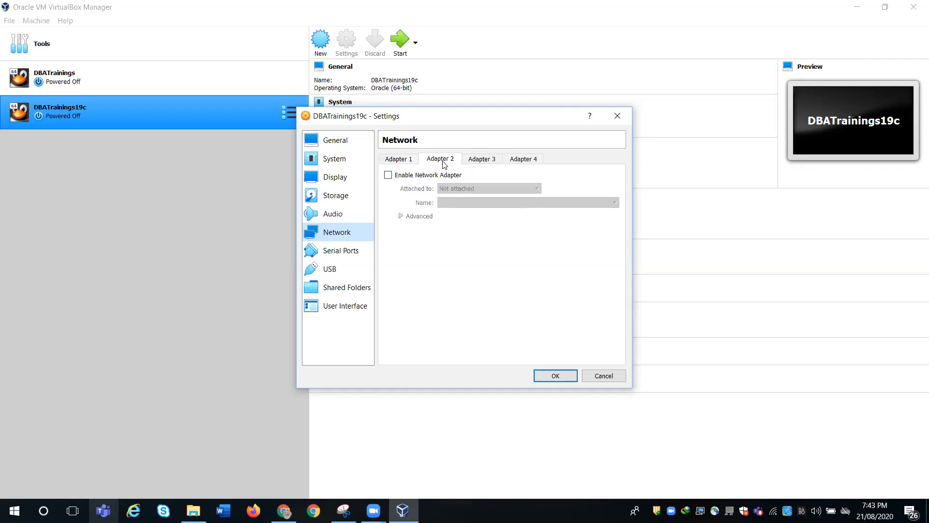
- Enable adapters 2 and 3 and attach both to Internal Network
left_click(418, 176)
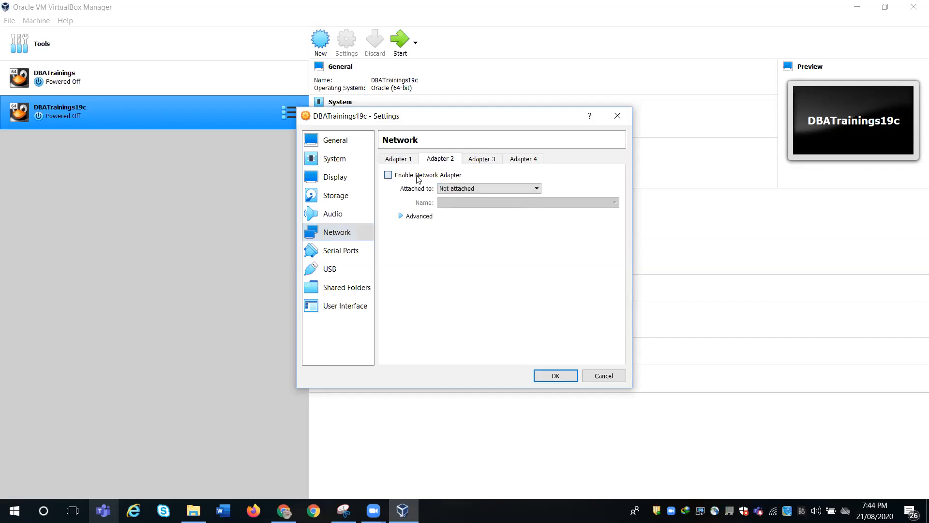
left_click(459, 189)
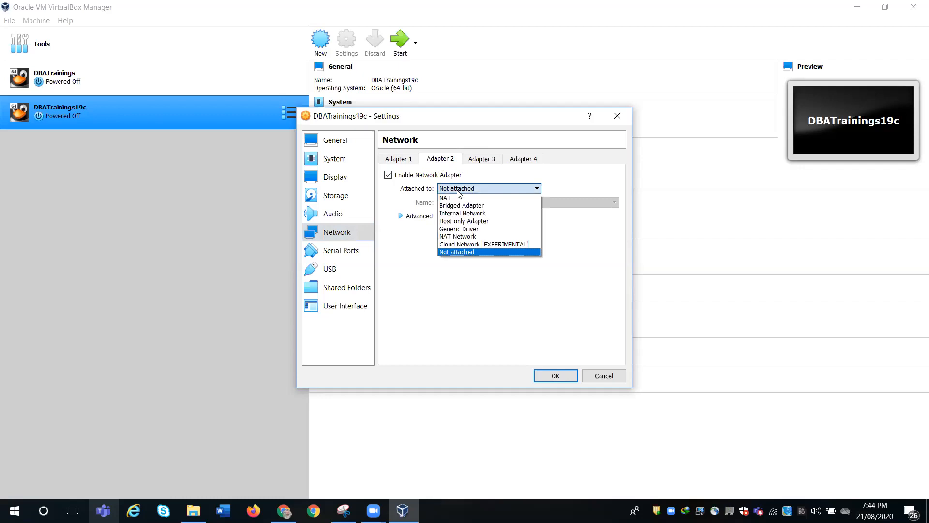
left_click(464, 213)
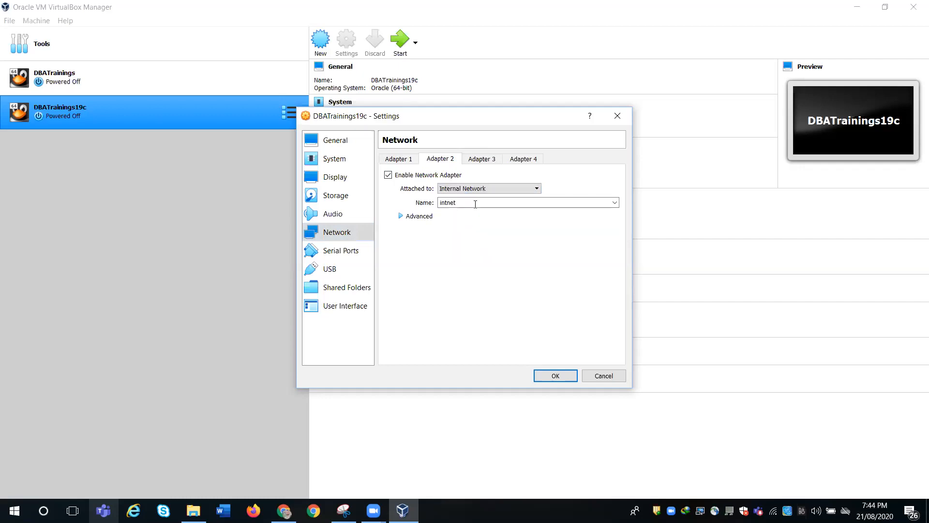
left_click(485, 161)
left_click(436, 175)
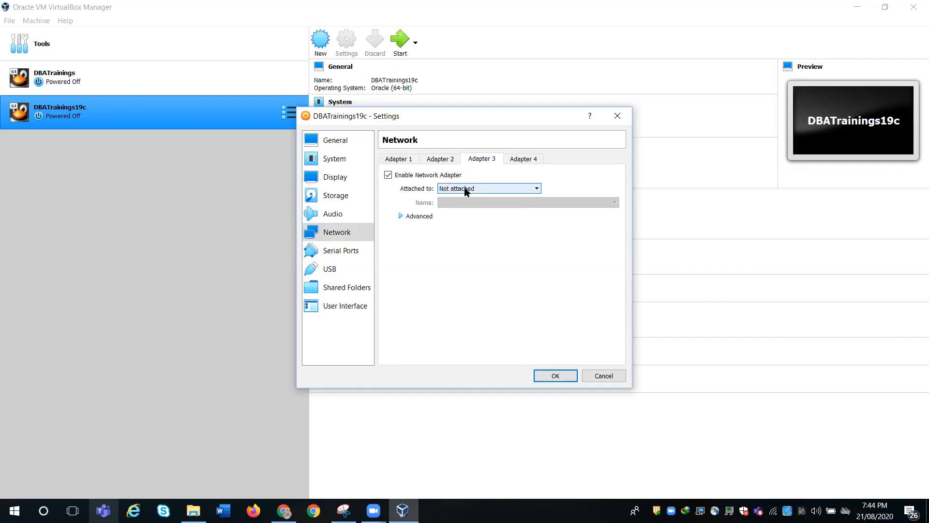
left_click(464, 189)
left_click(474, 215)
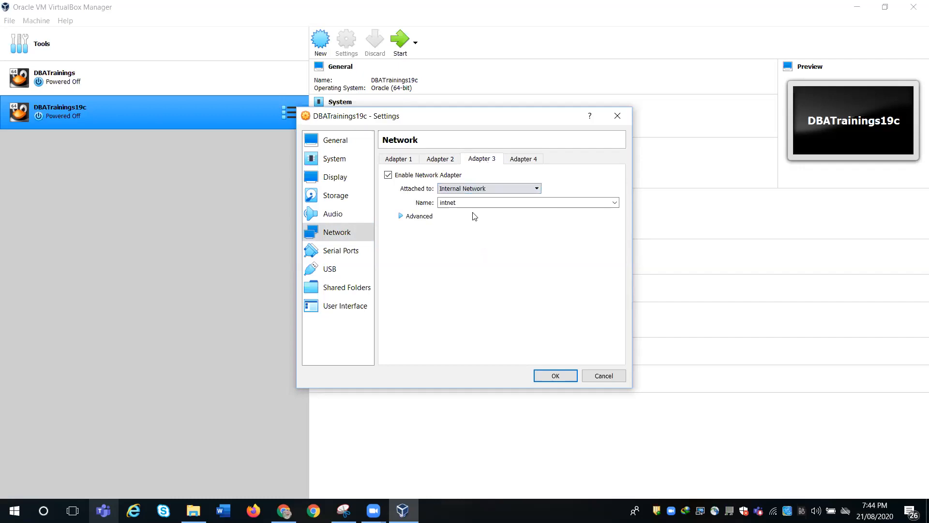
- Enable adapter 4 and bring up its Attached to connection types
left_click(523, 160)
left_click(388, 175)
left_click(464, 188)
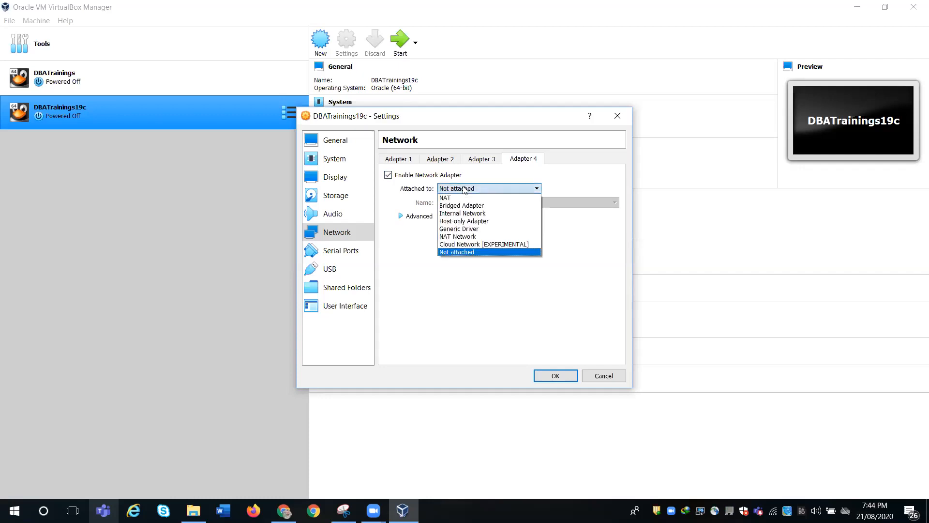
- Attach adapter 4 as a Host-only Adapter and review the settings of adapters 3 and 2
left_click(477, 224)
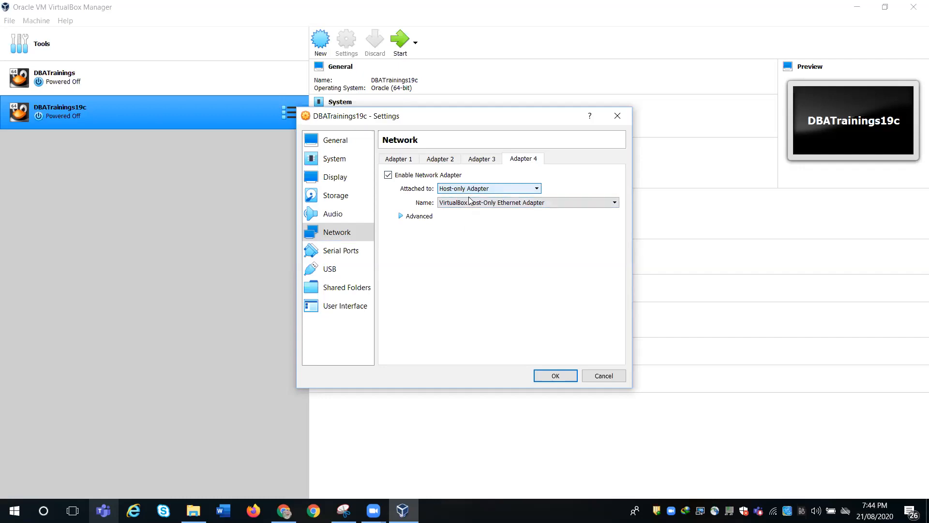
left_click(477, 160)
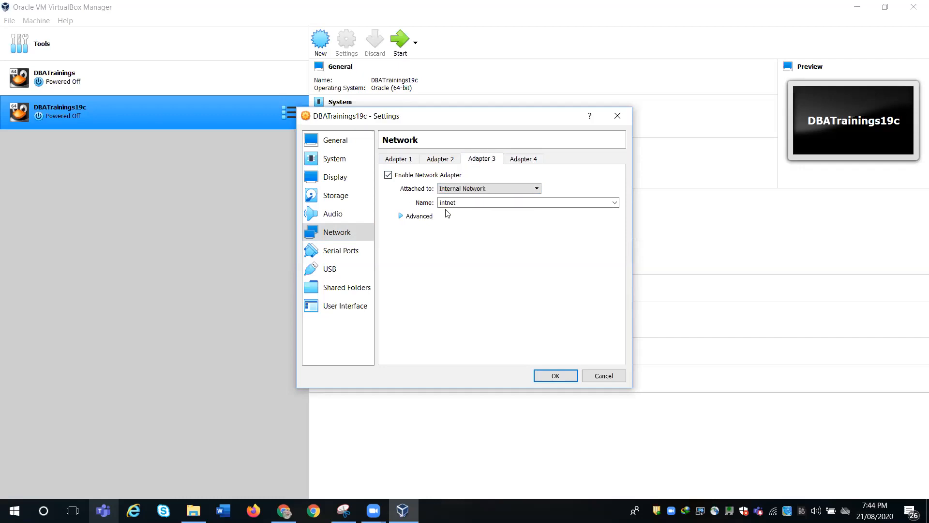
left_click(439, 160)
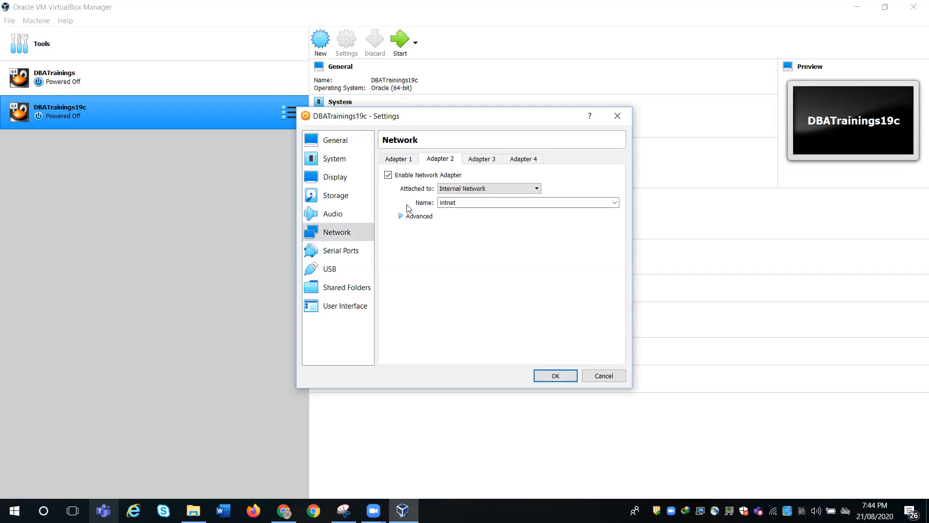
- Disable adapters 2, 3 and 4, leaving only Adapter 1 on NAT
left_click(396, 175)
left_click(477, 160)
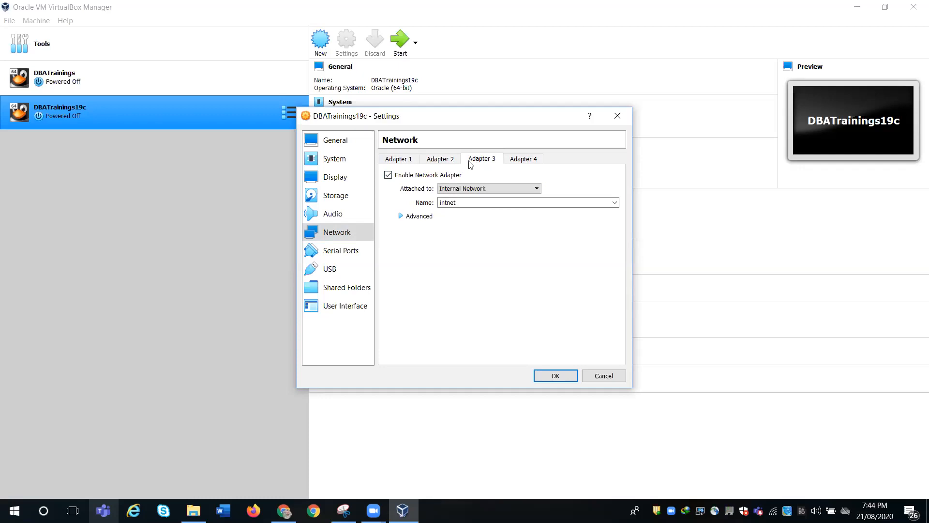
left_click(439, 176)
left_click(521, 160)
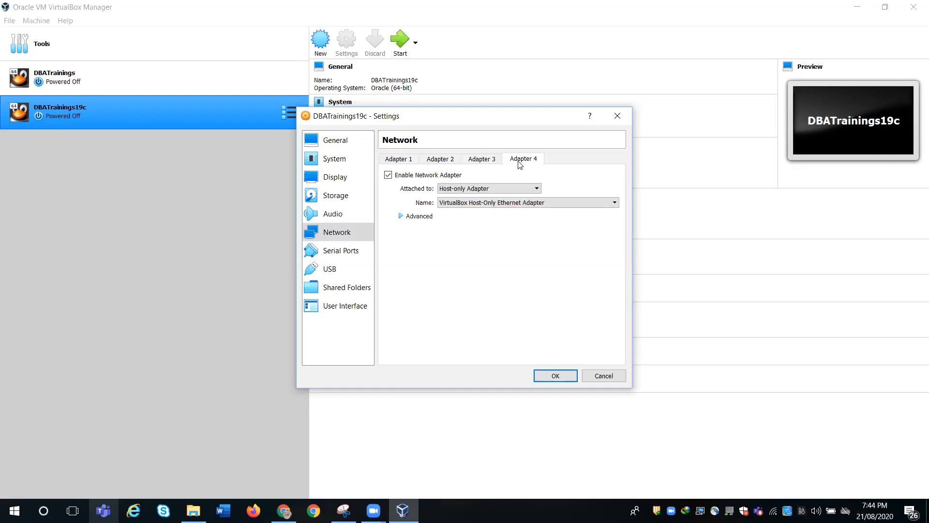
left_click(388, 175)
left_click(396, 159)
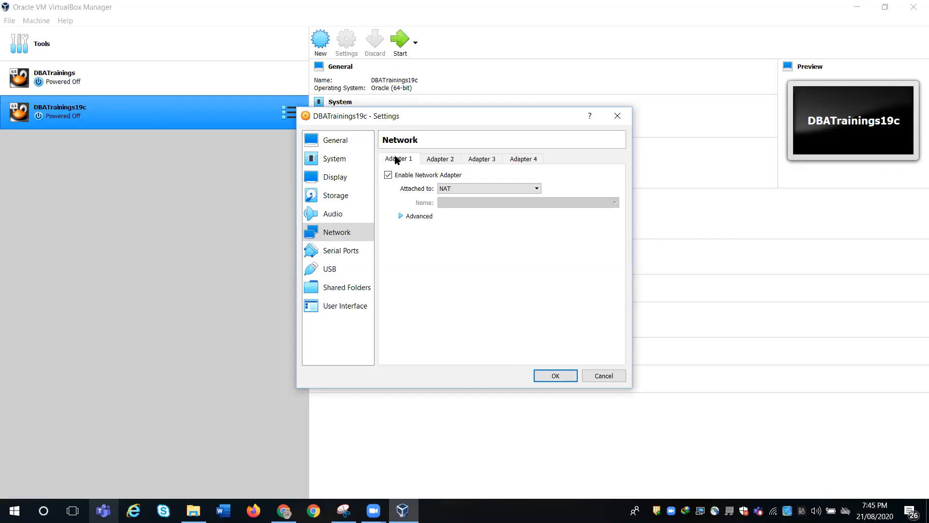
- Look over the Serial Ports, USB and Shared Folders pages, then save the VM settings with OK
left_click(339, 254)
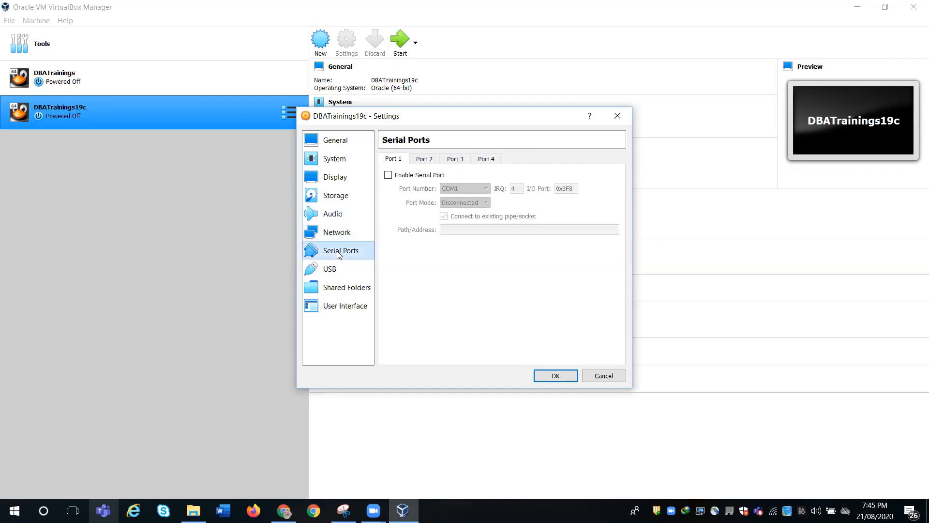
left_click(337, 270)
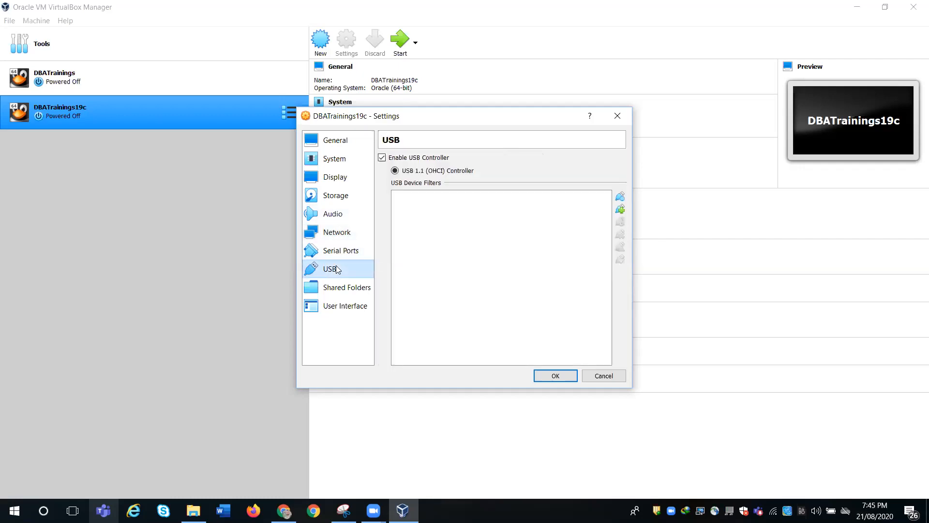
left_click(335, 288)
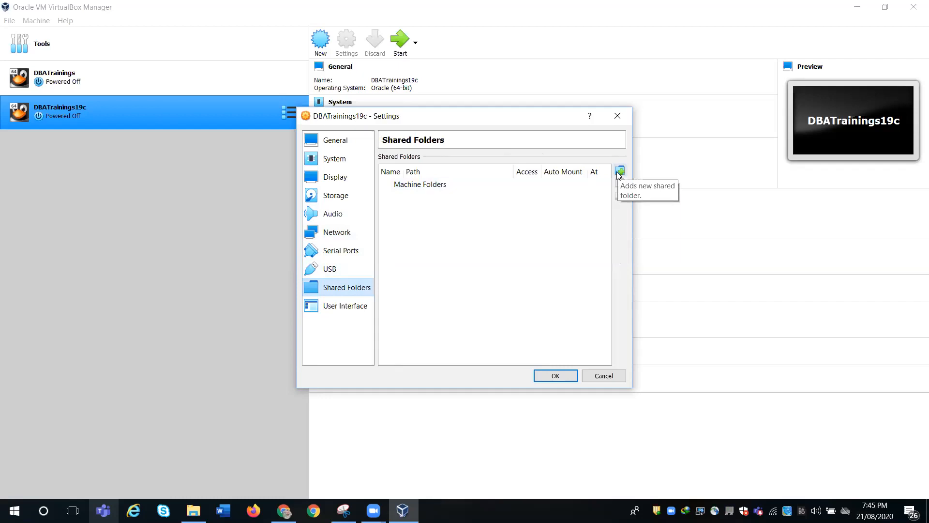
left_click(327, 159)
left_click(555, 373)
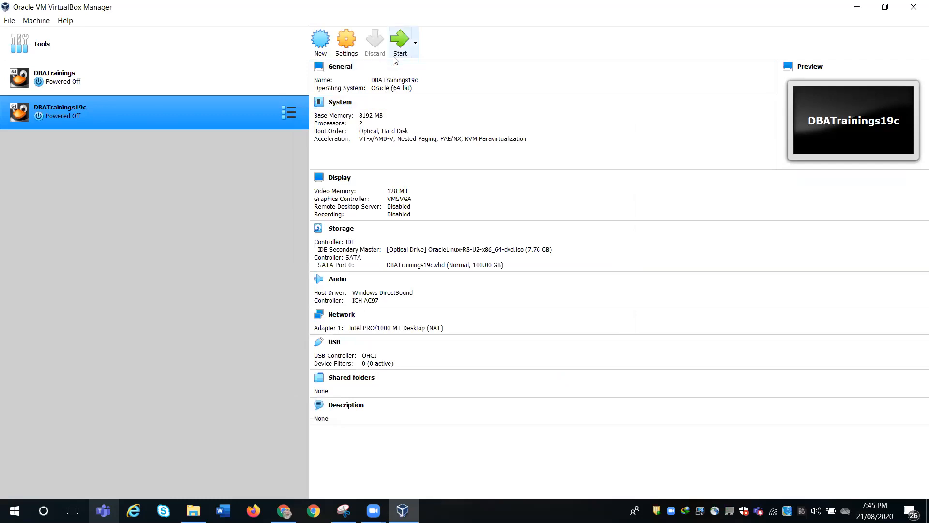
- Start DBATrainings19c, dismiss the mail notification, and boot the Install Oracle Linux 8.2.0 entry
left_click(394, 57)
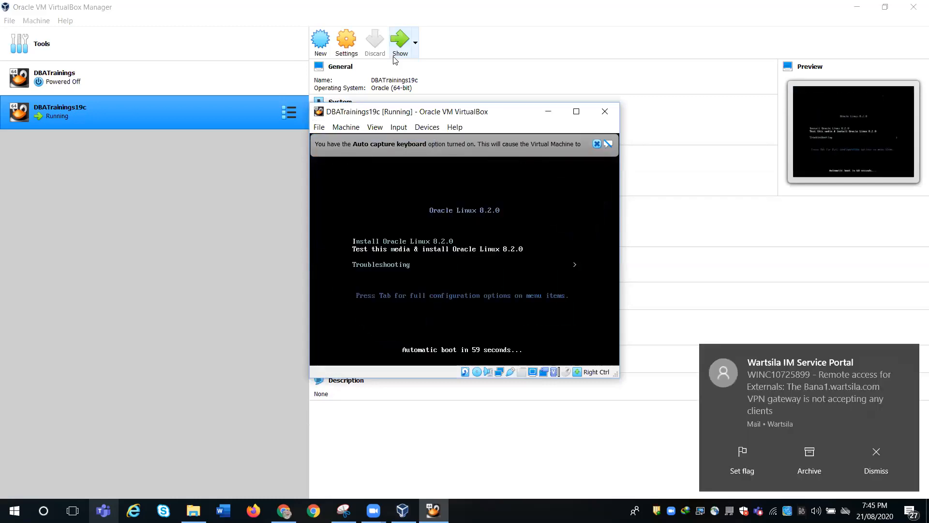
left_click(872, 470)
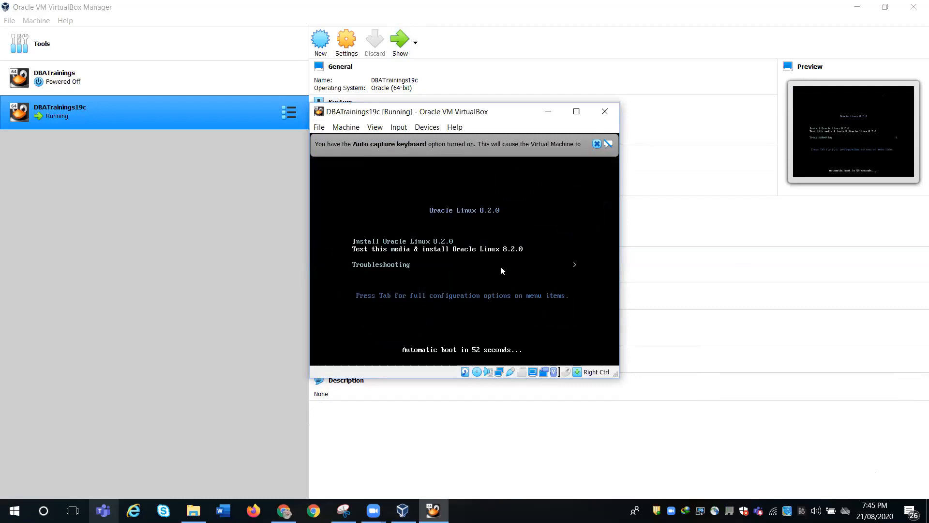
key("Up")
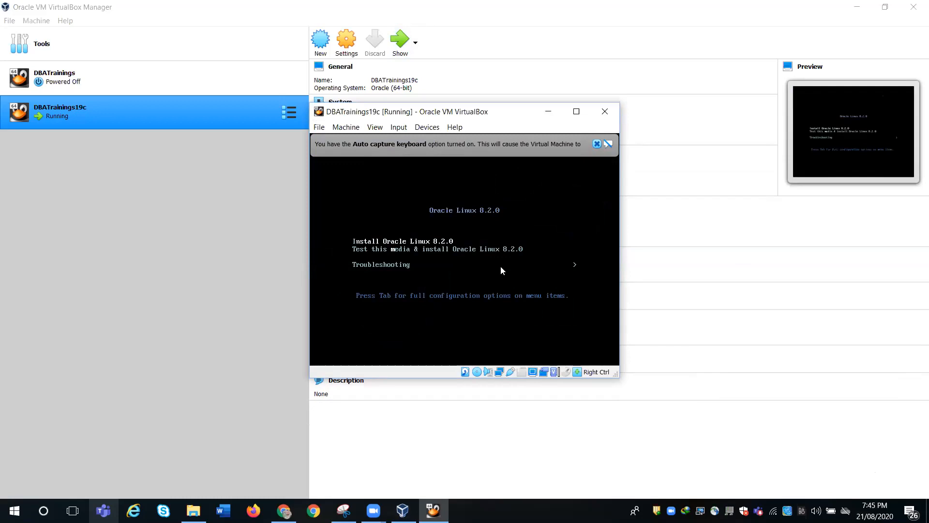
key("Return")
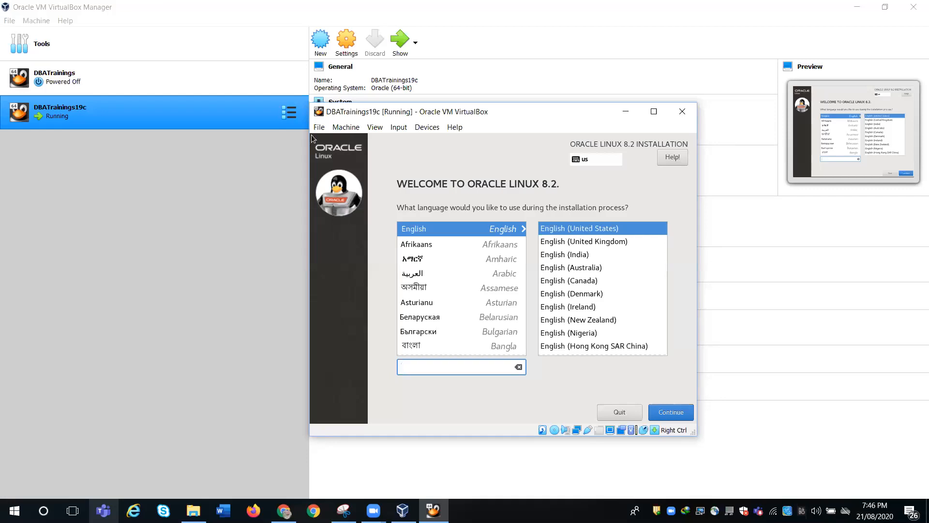
- Pick English (India) in the language list and continue to the Installation Summary
left_click(563, 256)
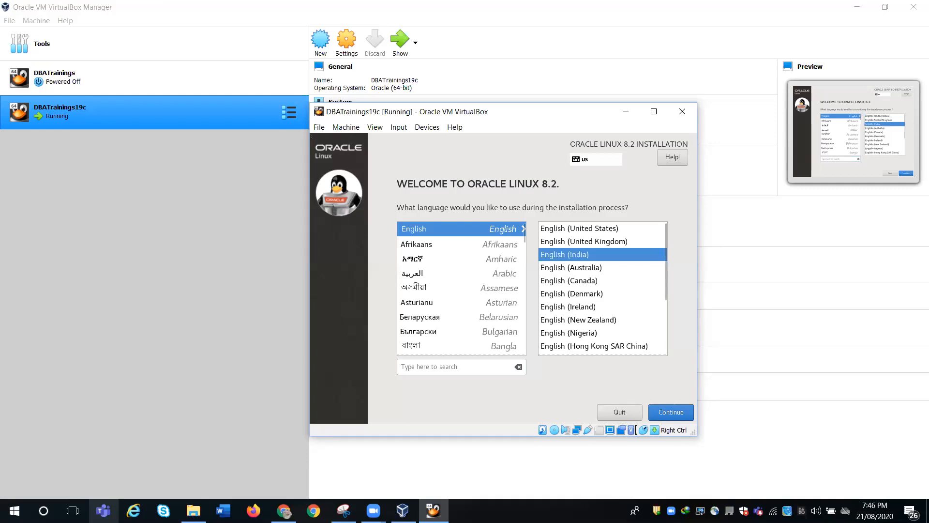
left_click(673, 412)
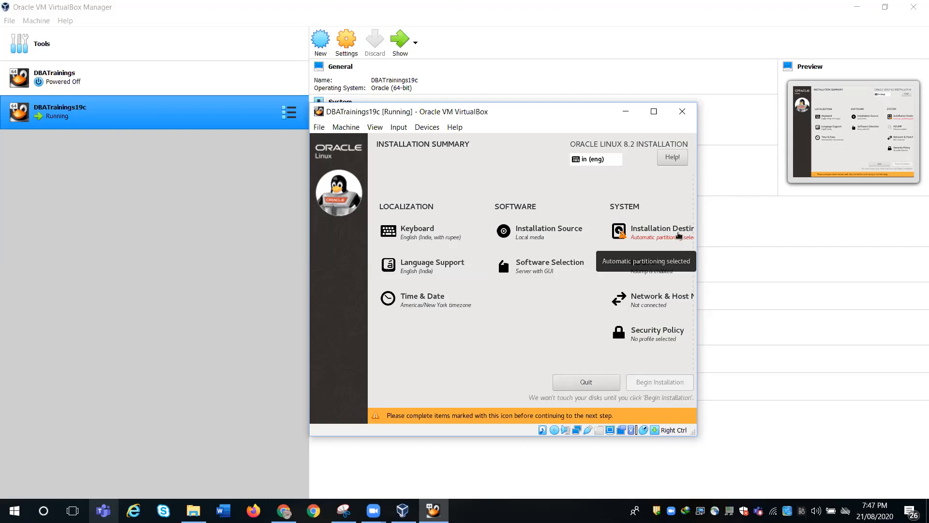
- In Installation Destination, select Custom storage configuration and confirm with Done
left_click(677, 231)
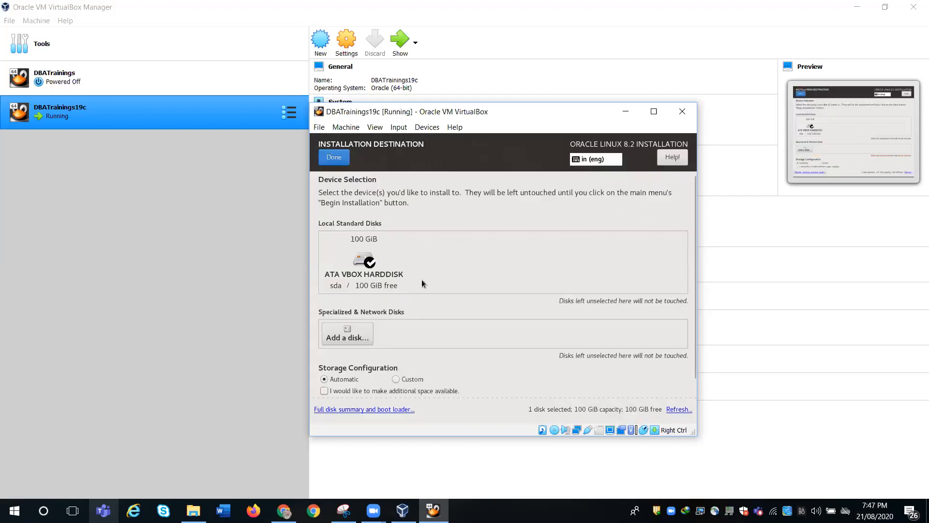
left_click(395, 378)
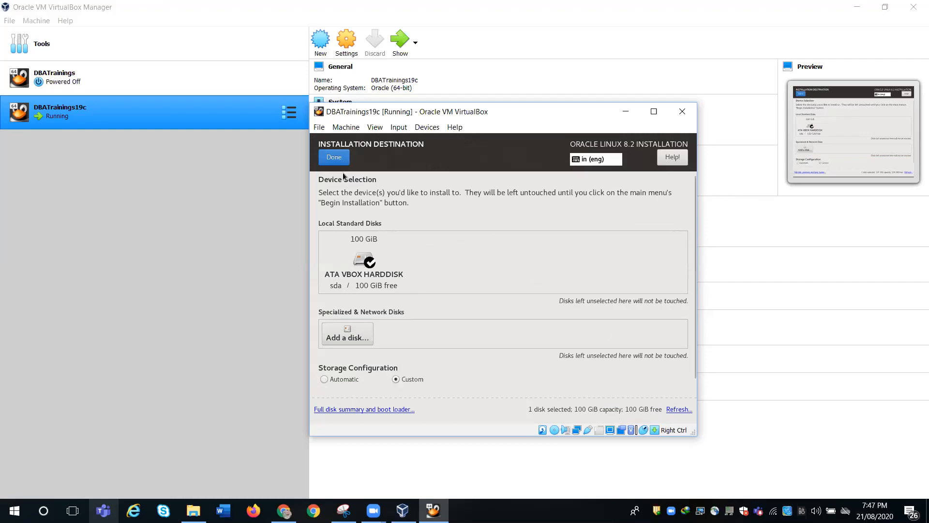
left_click(335, 158)
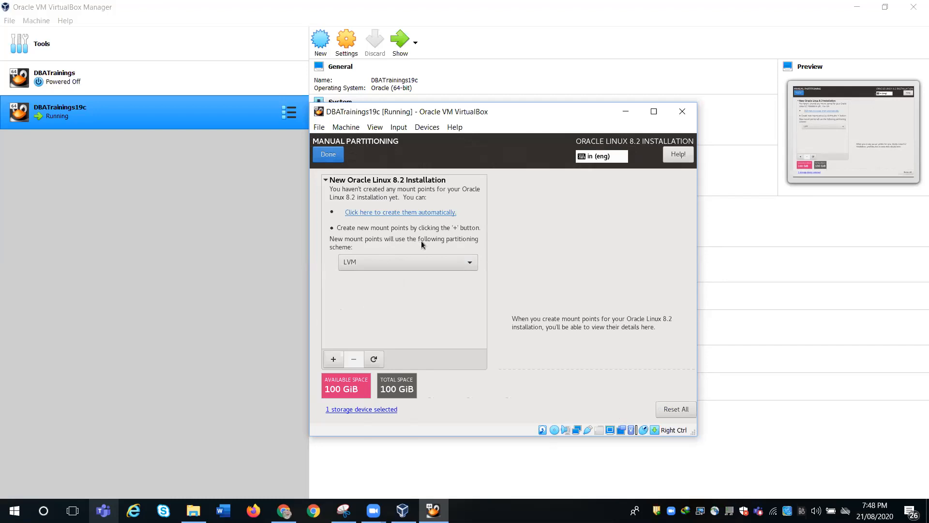
left_click(422, 261)
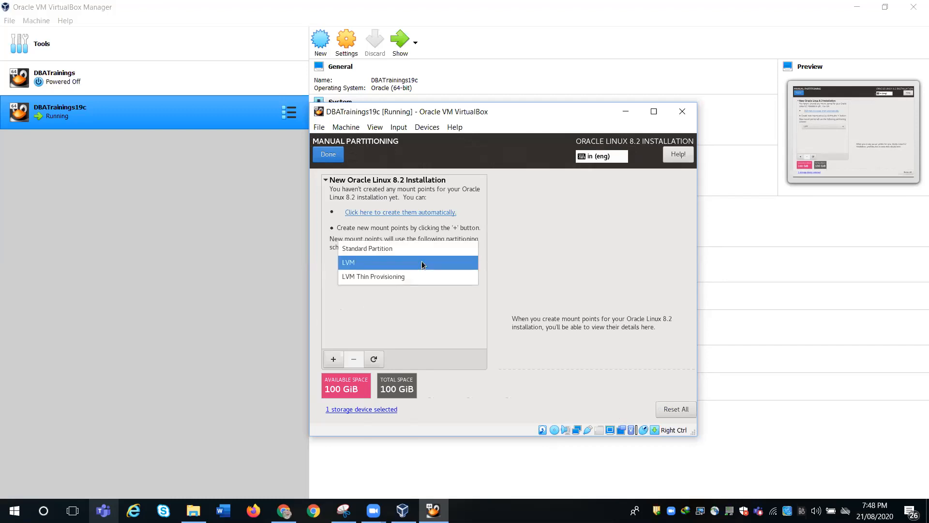
left_click(411, 250)
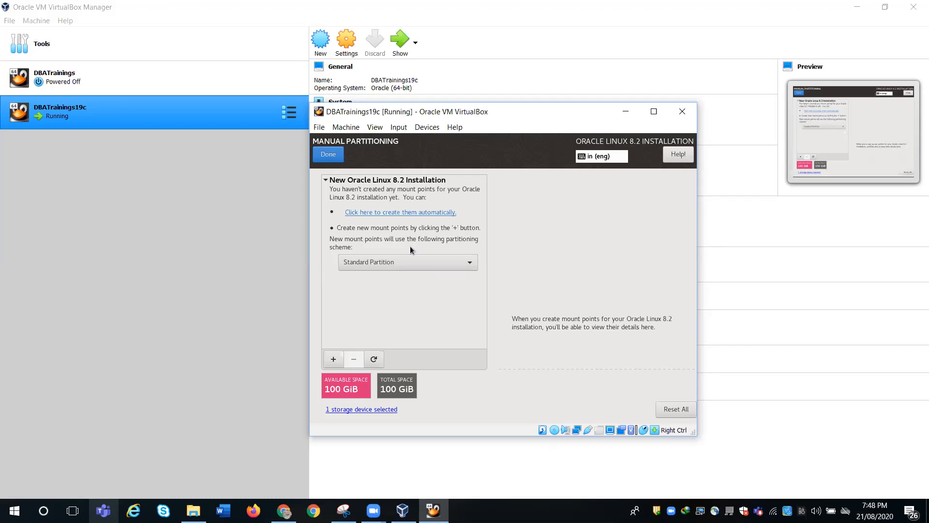
left_click(411, 262)
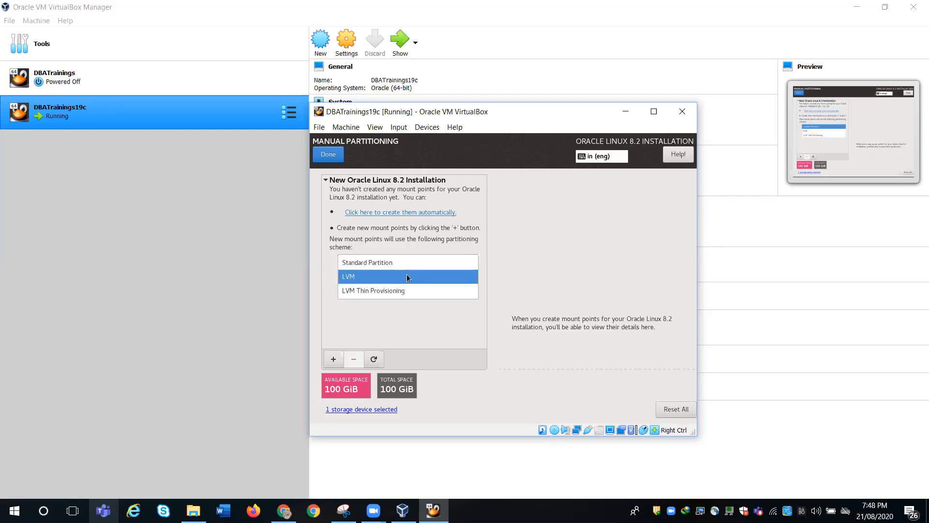
left_click(407, 276)
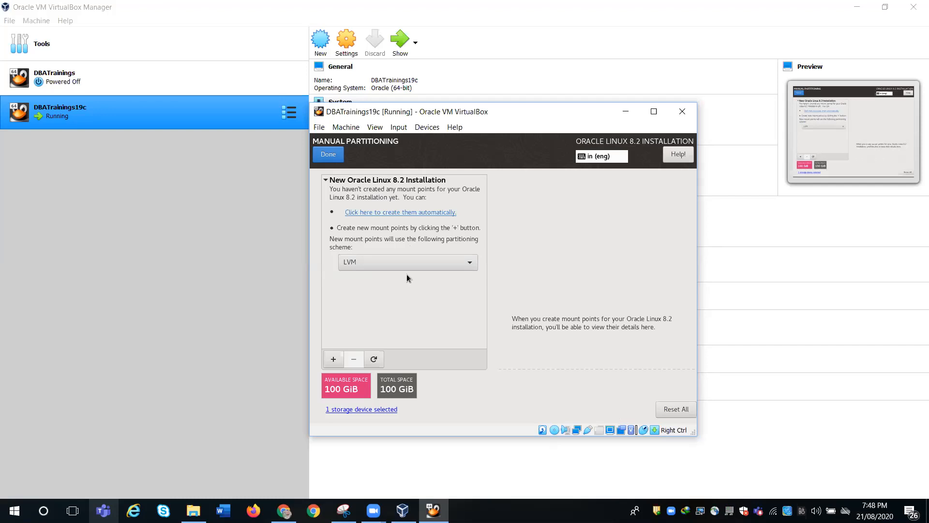
- Add a / root mount point with a desired capacity of 20G
left_click(333, 360)
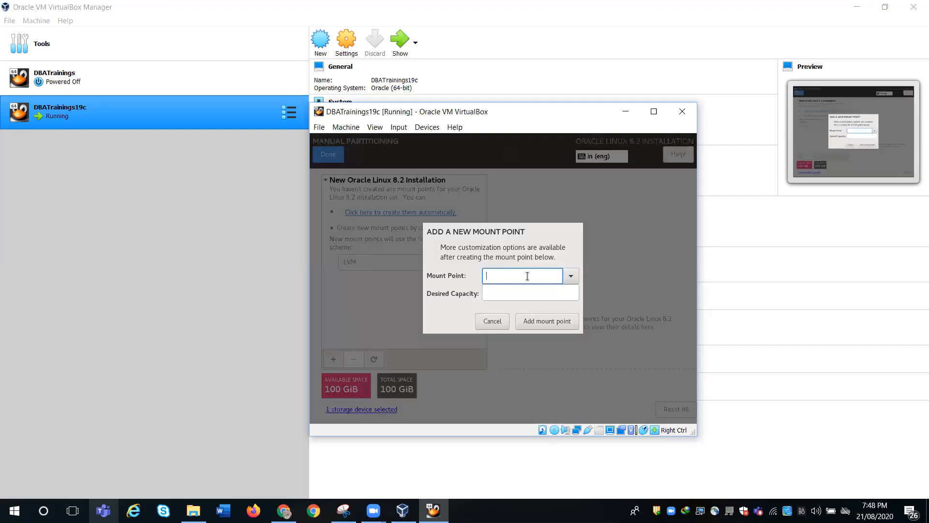
type("/")
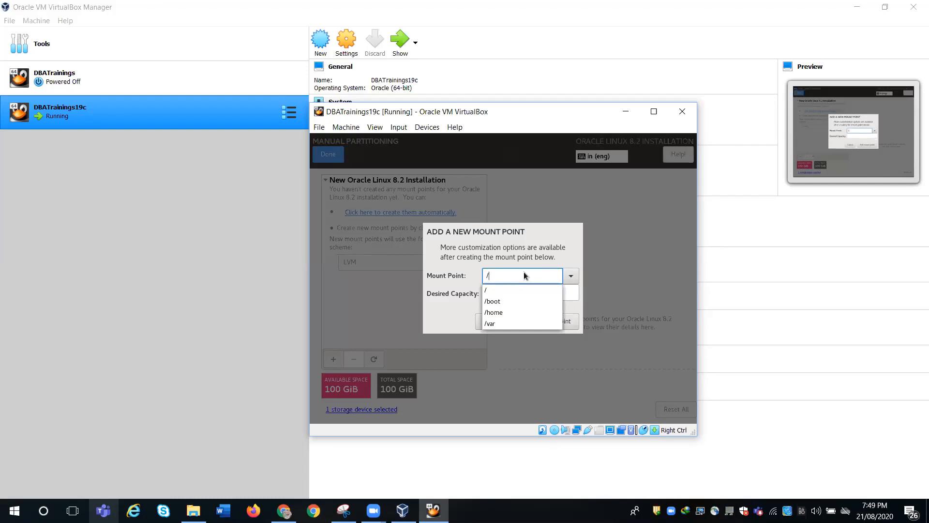
left_click(507, 289)
left_click(506, 290)
type("20")
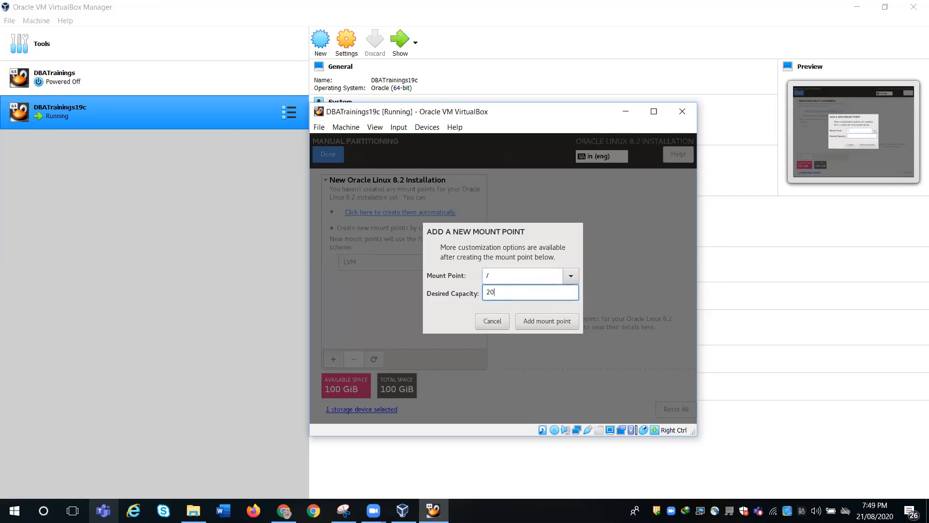
type("G")
left_click(547, 322)
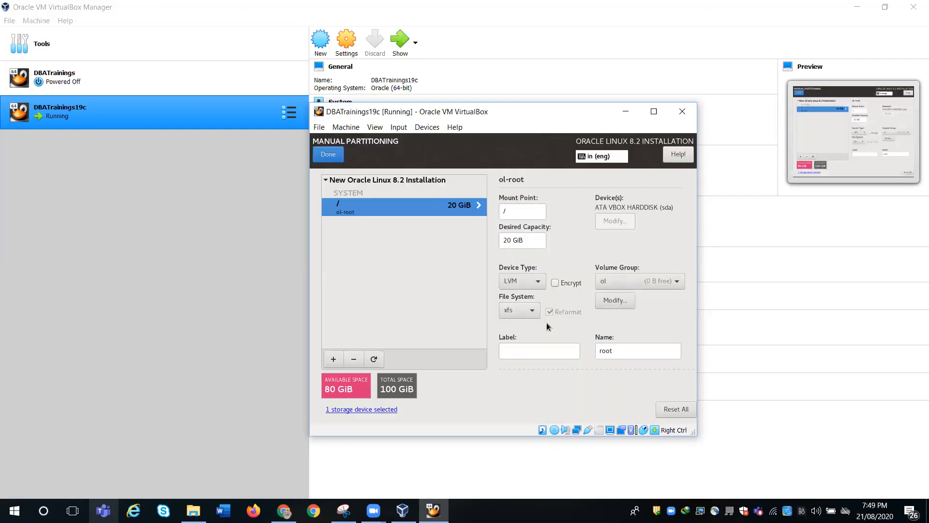
- Keep LVM as the root volume's device type and xfs as its file system
left_click(541, 281)
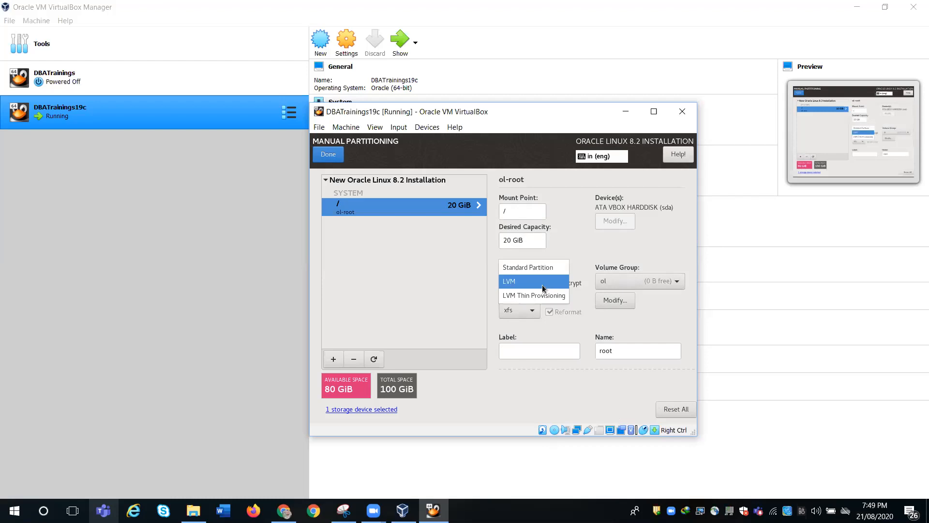
left_click(543, 288)
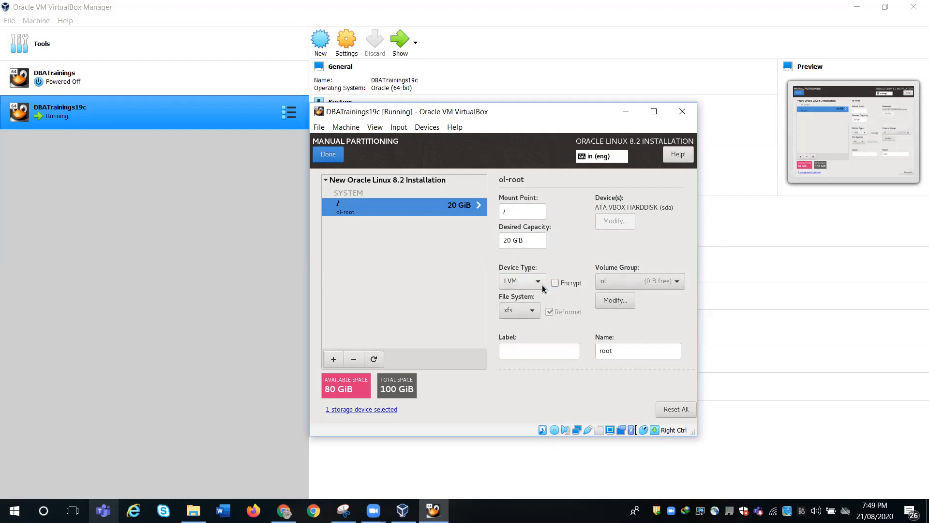
left_click(529, 310)
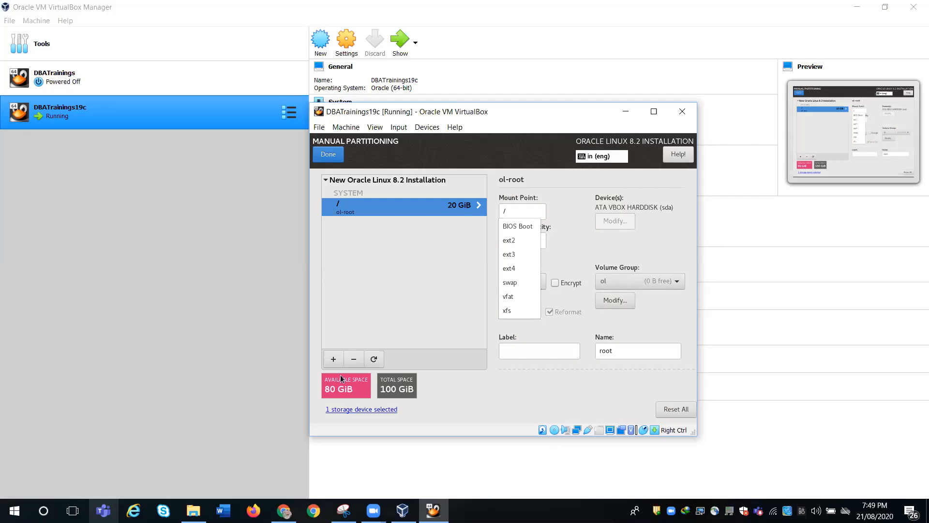
left_click(334, 362)
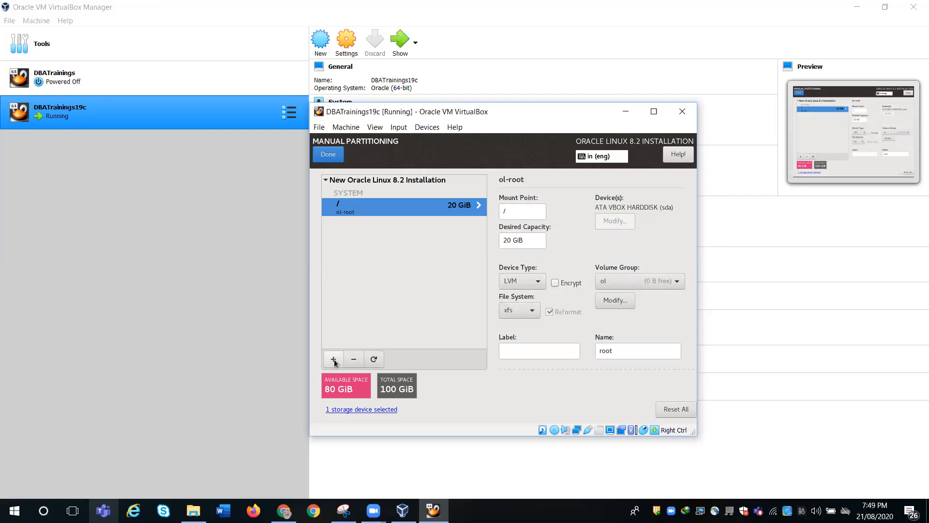
- Add a /u01 mount point with 40G desired capacity
left_click(333, 361)
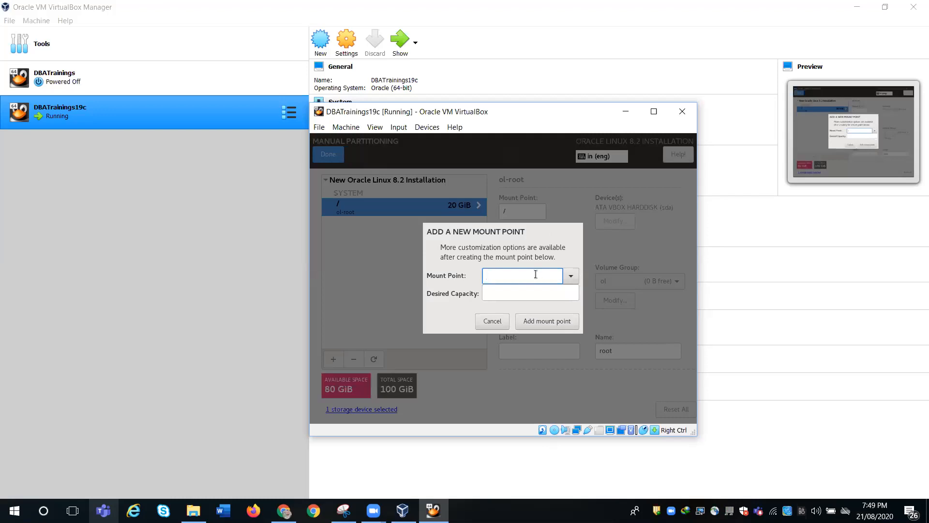
type("/")
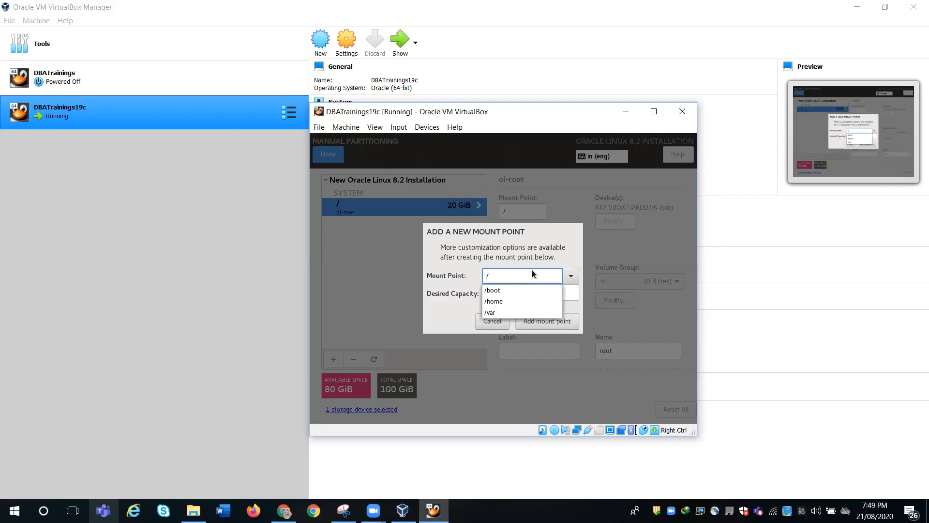
type("u01")
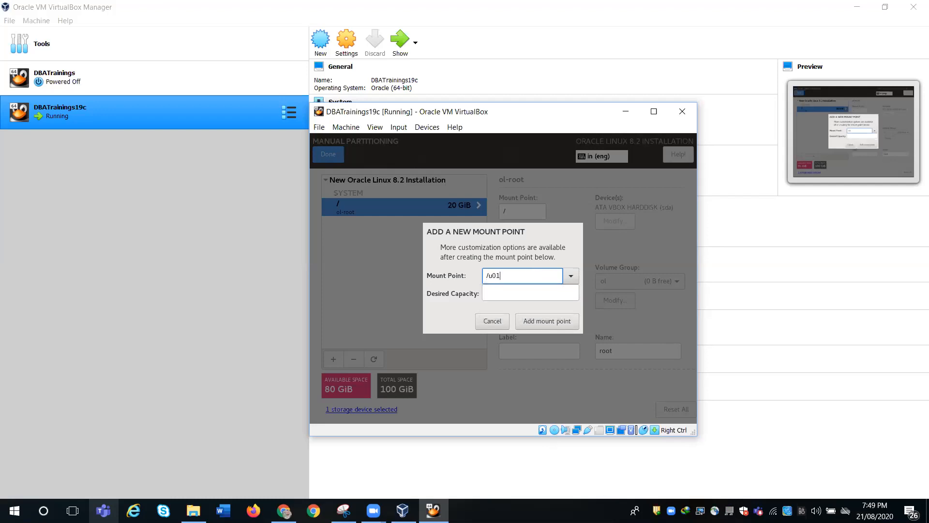
left_click(527, 296)
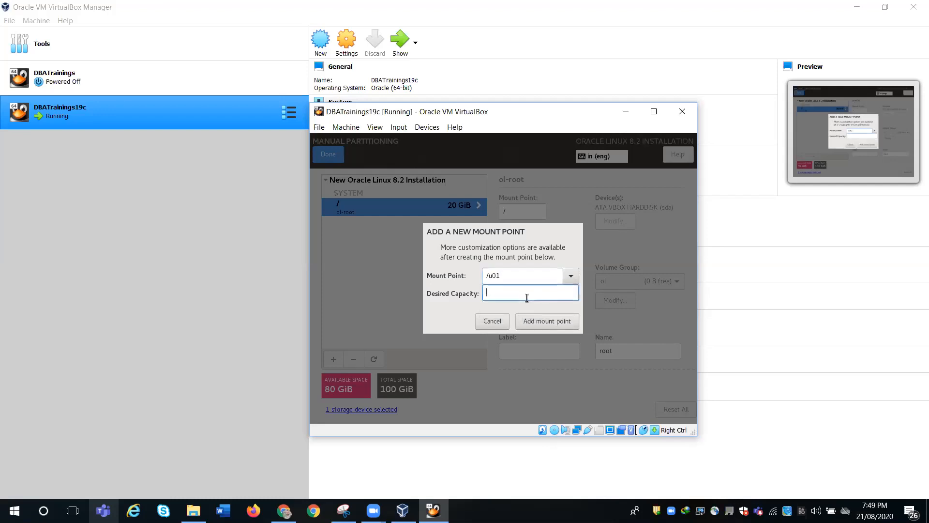
type("40G")
left_click(547, 323)
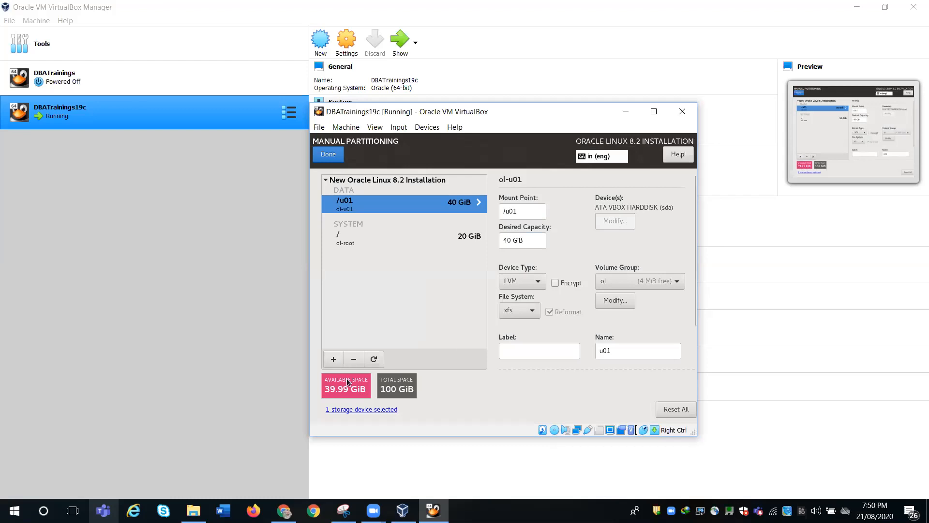
- Add a /boot mount point of 2G, chosen from the suggested mount points
left_click(329, 358)
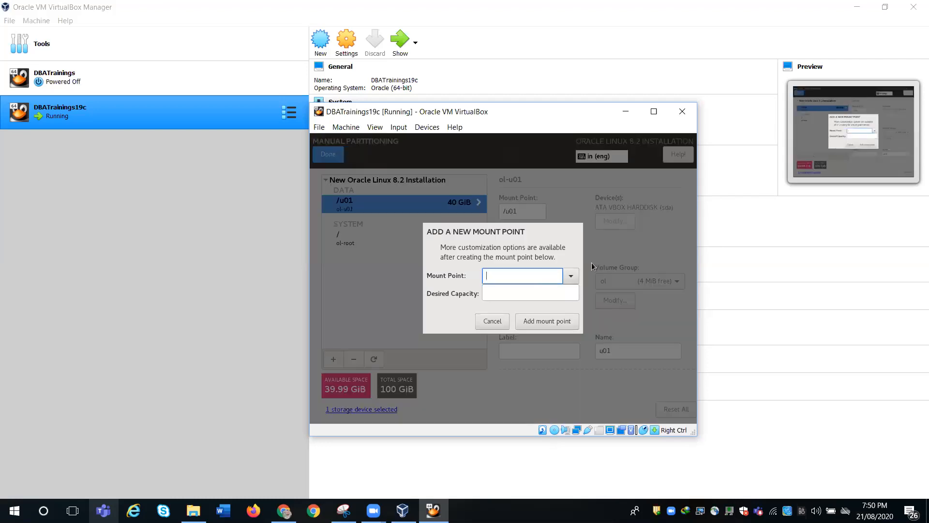
left_click(573, 275)
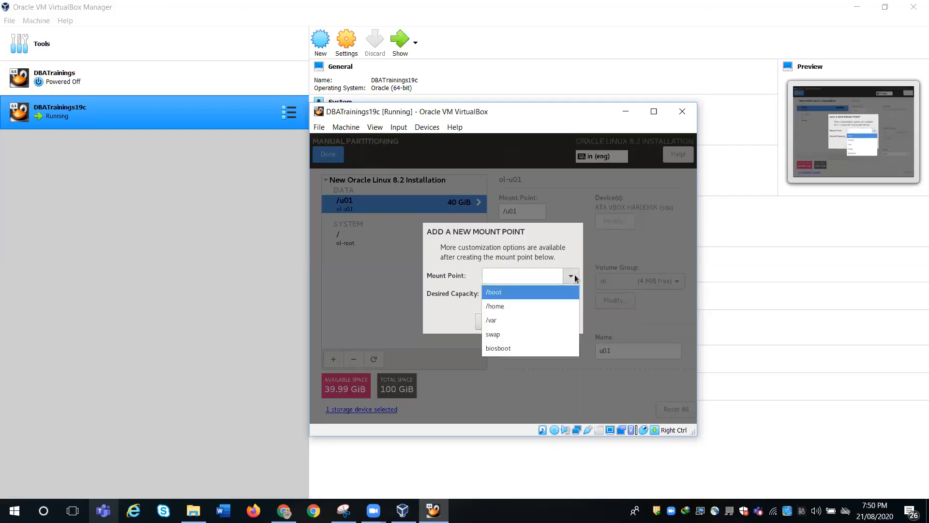
left_click(547, 292)
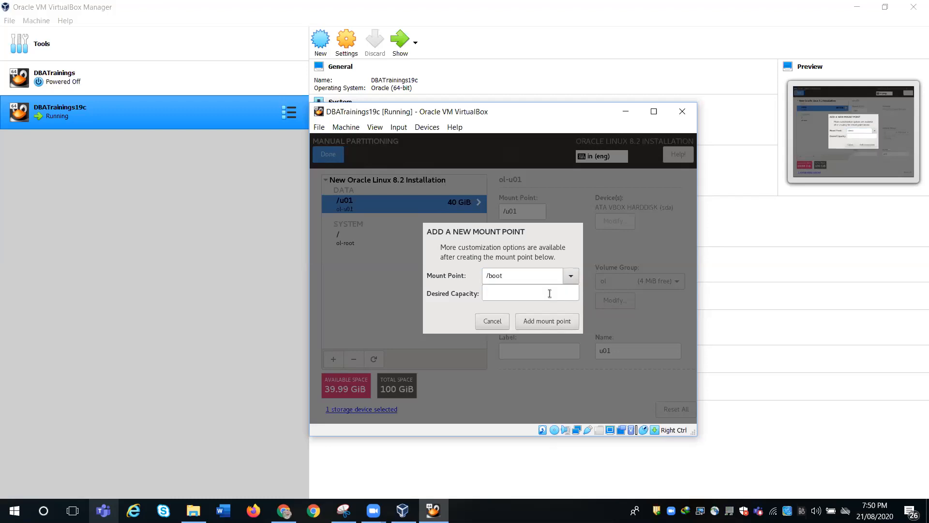
left_click(507, 294)
type("2G")
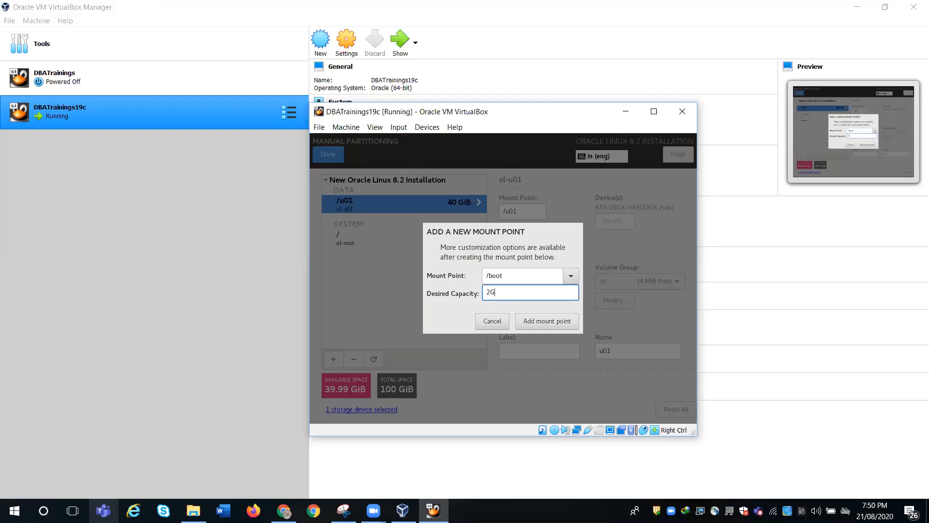
left_click(527, 321)
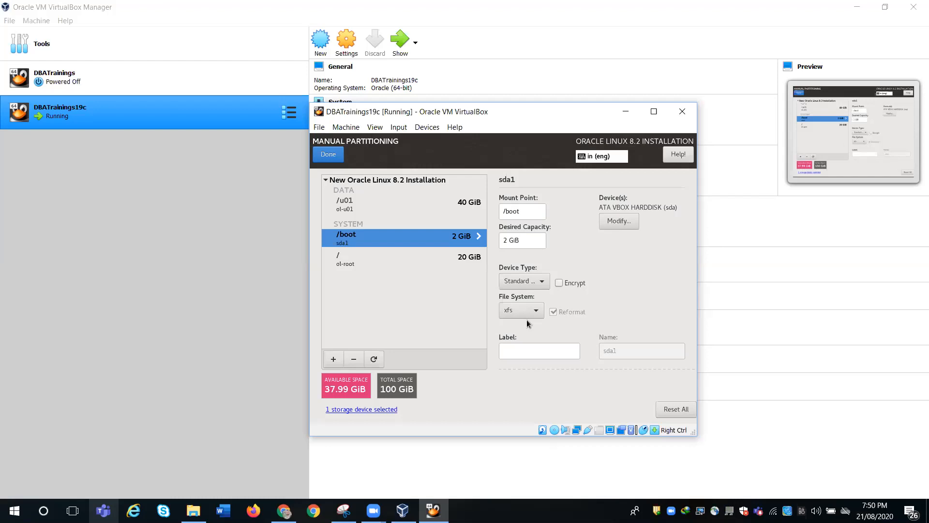
- Add a swap mount point with 8G desired capacity
left_click(330, 361)
left_click(571, 275)
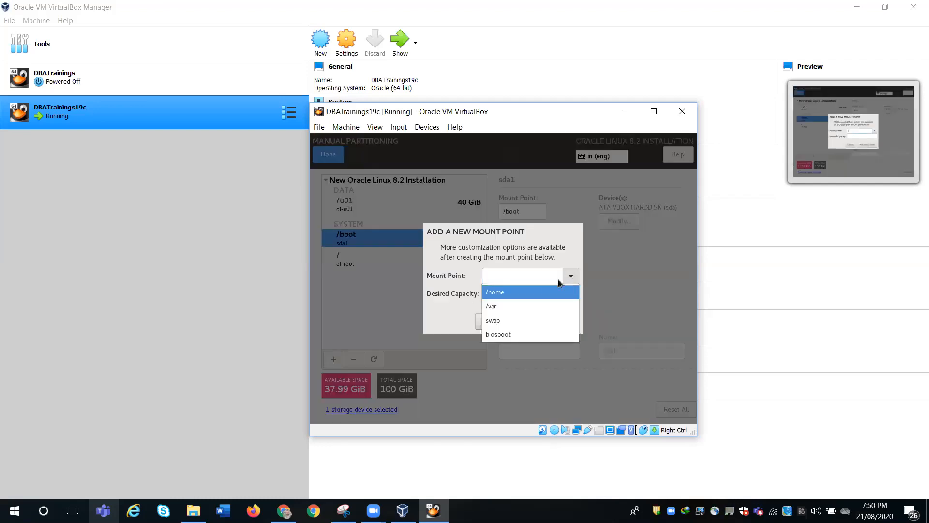
left_click(529, 319)
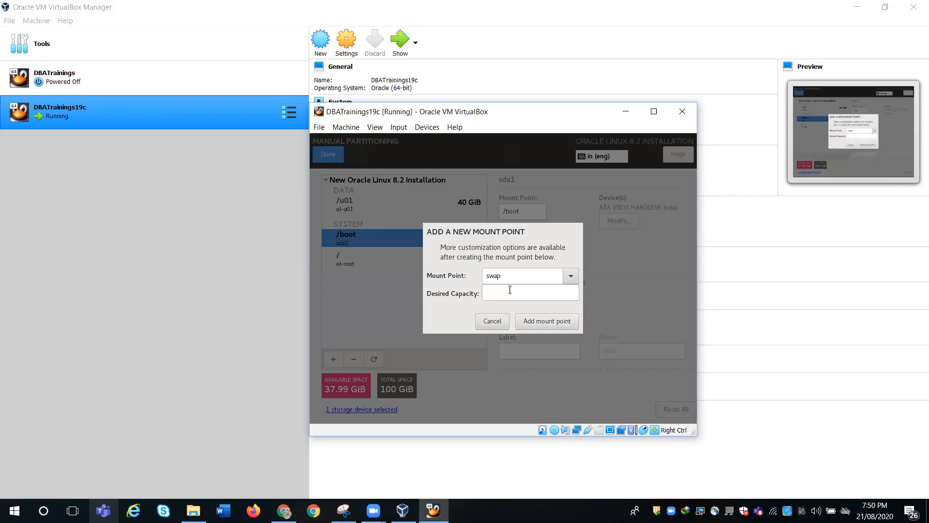
left_click(510, 289)
type("8G")
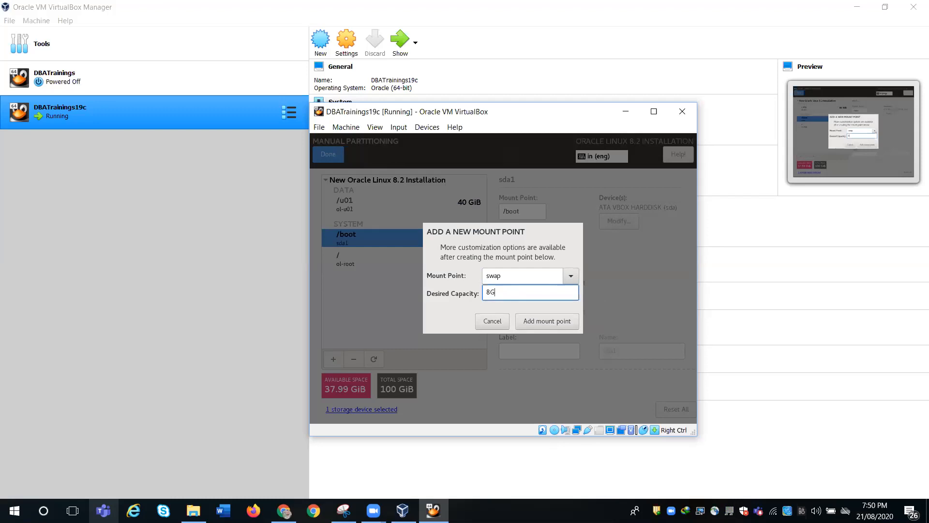
left_click(553, 319)
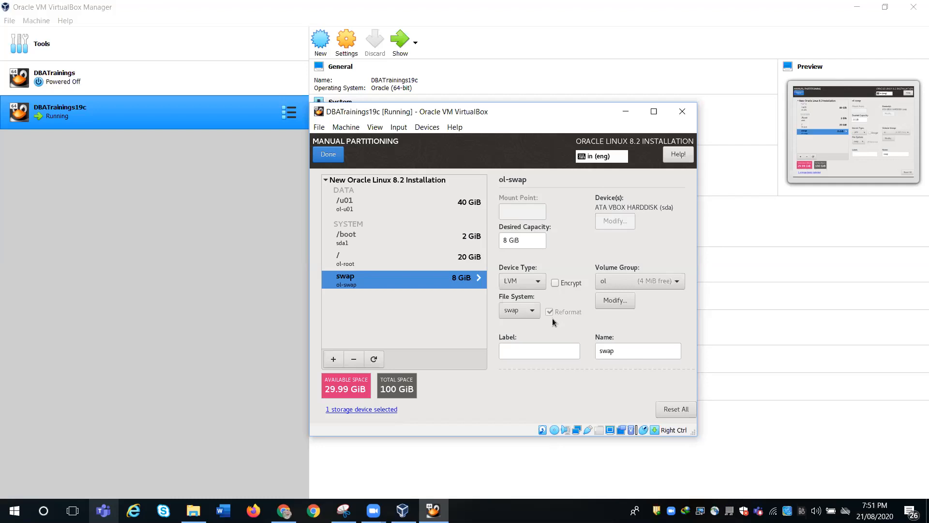
- Add a /tmp mount point with 5G desired capacity
left_click(335, 357)
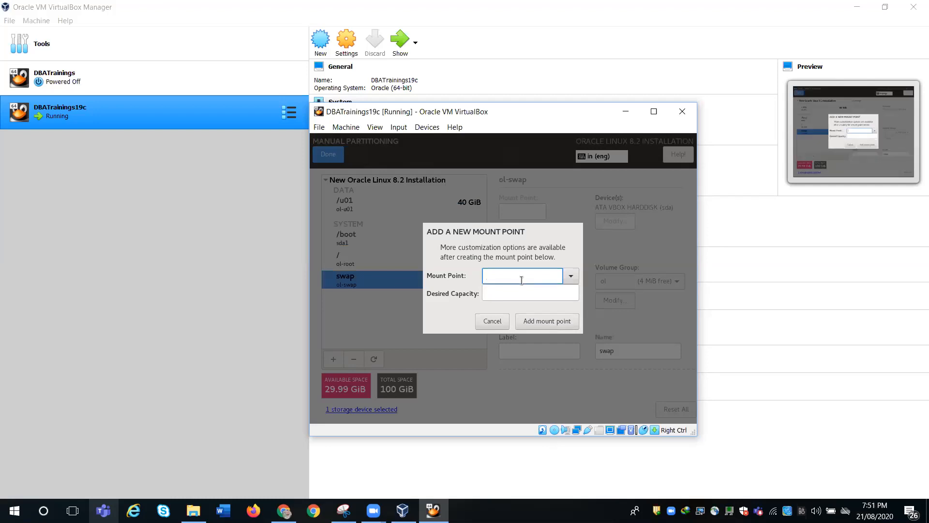
type("/")
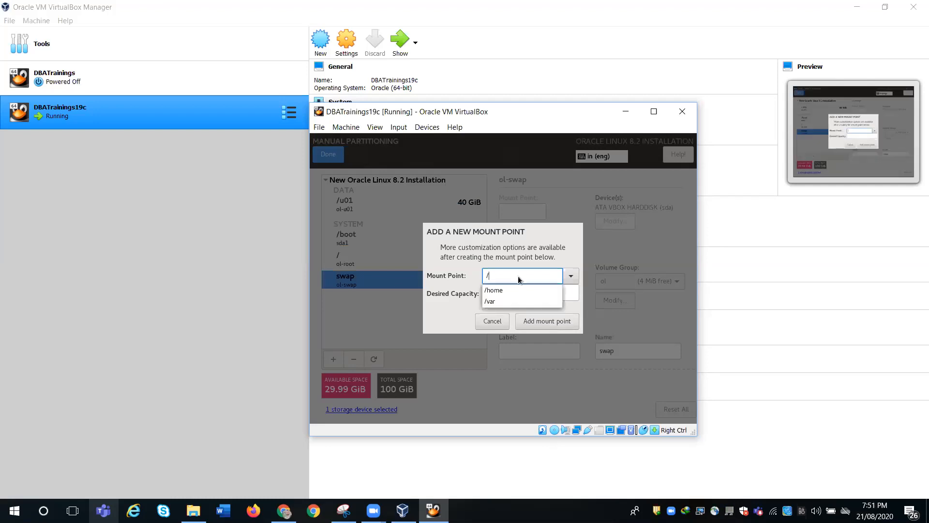
type("tmp")
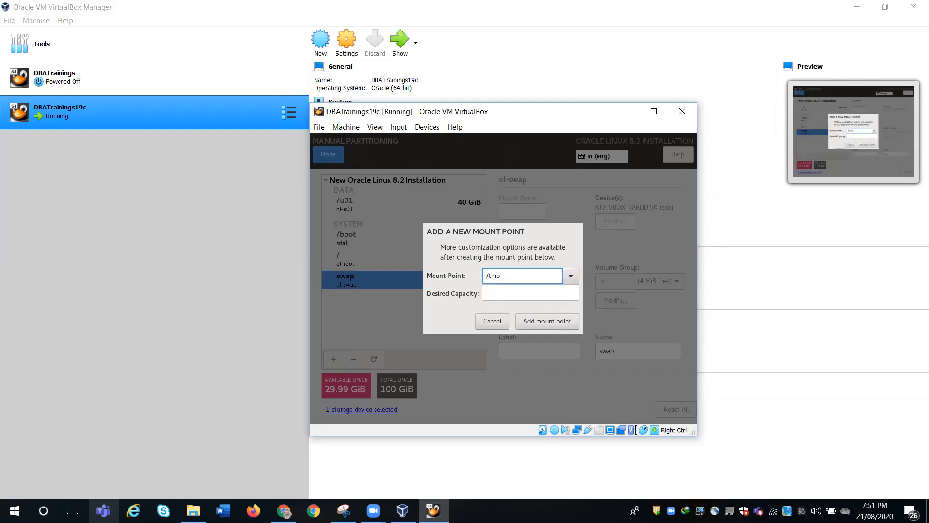
left_click(530, 293)
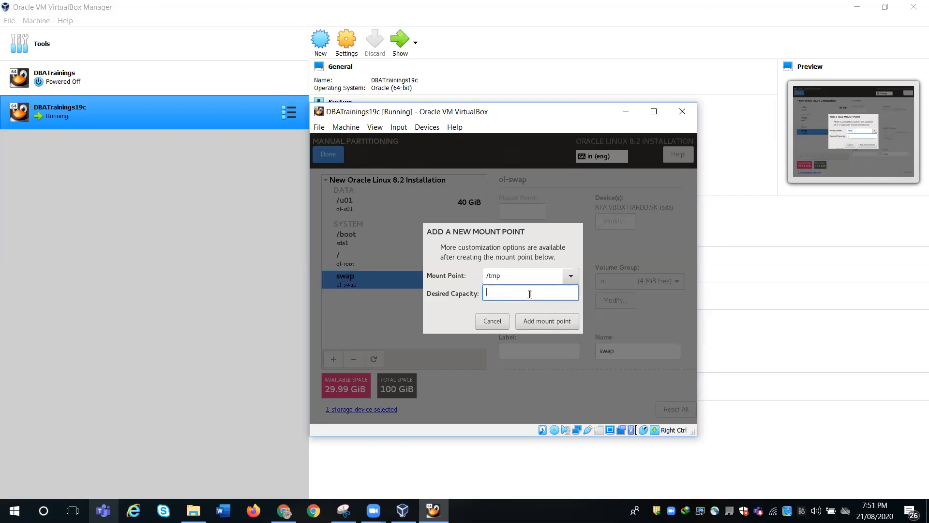
type("5G")
left_click(544, 322)
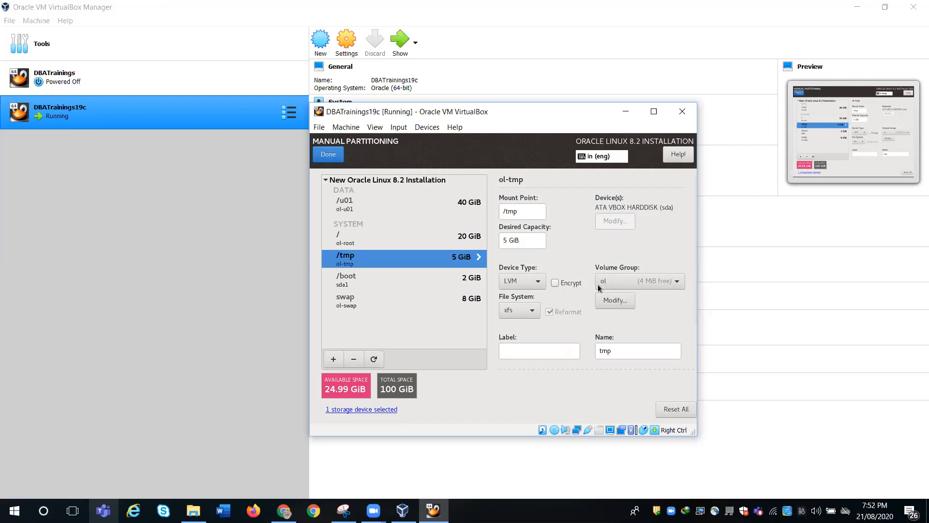
- Add a /home mount point with 10G desired capacity
left_click(333, 360)
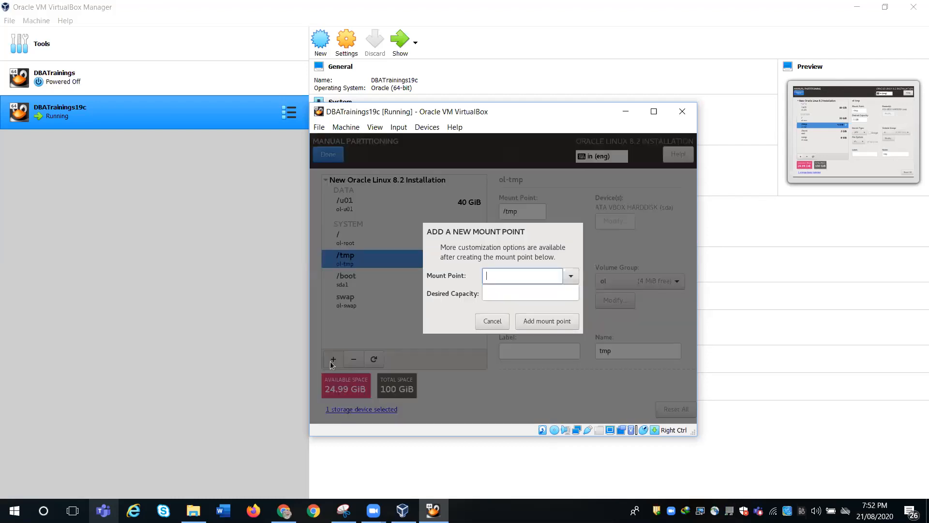
left_click(566, 277)
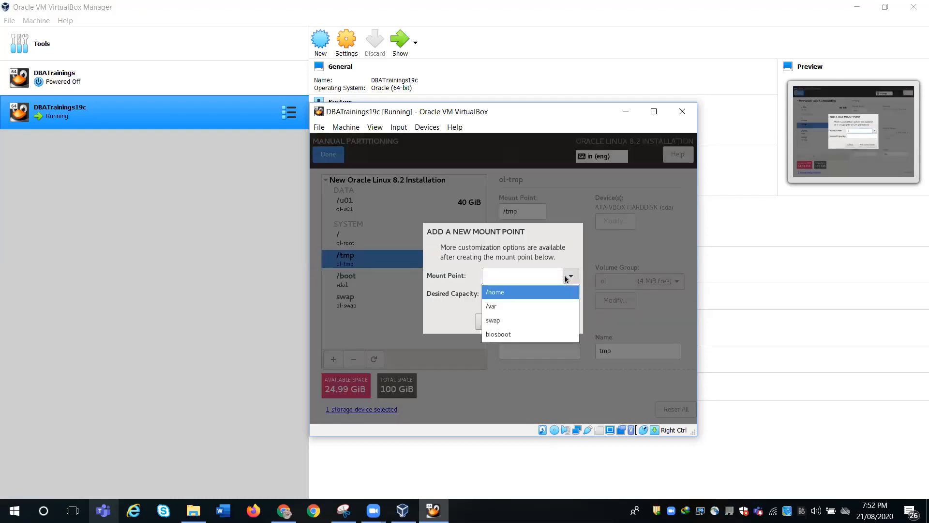
left_click(518, 293)
left_click(507, 293)
type("10G")
left_click(529, 322)
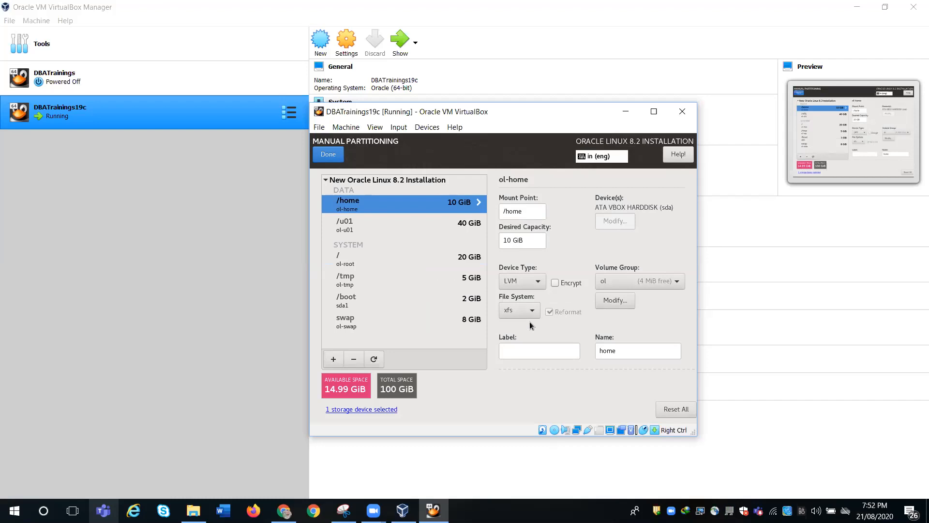
- Add a /var mount point with 5G desired capacity
left_click(333, 359)
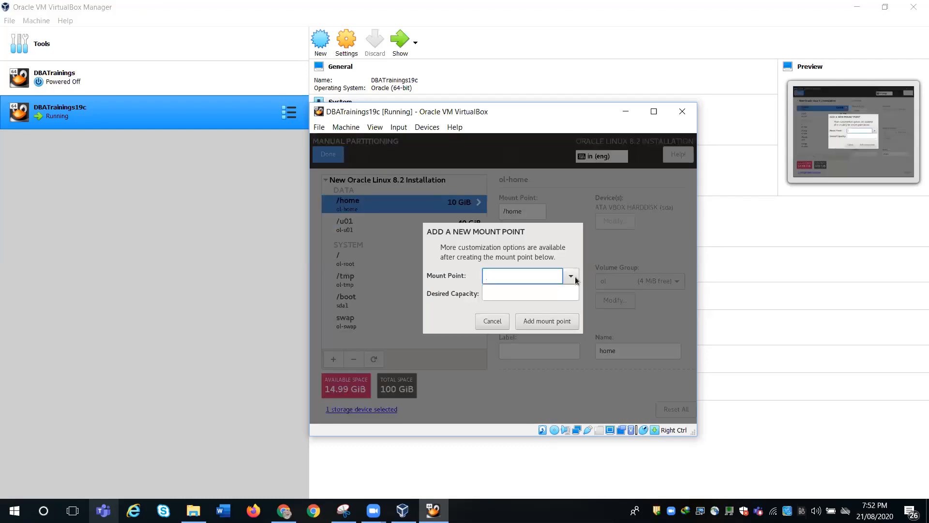
left_click(572, 277)
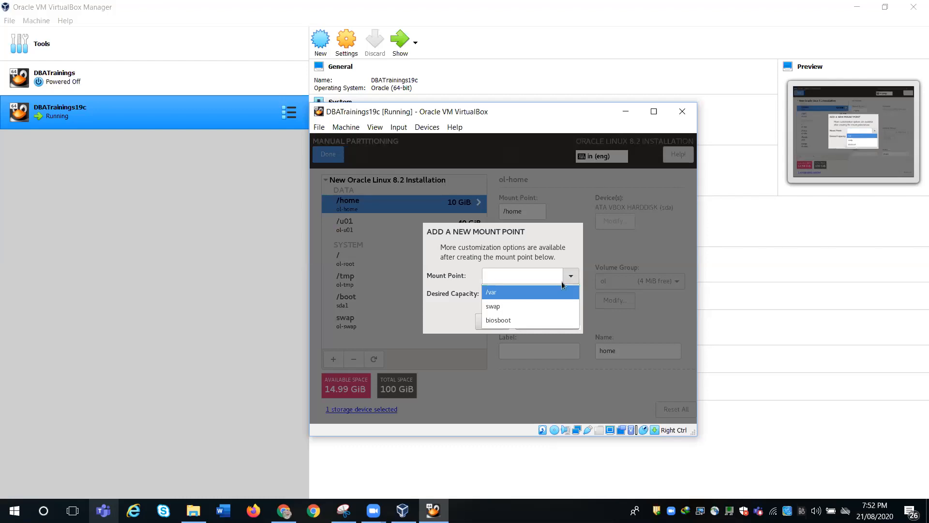
left_click(556, 292)
left_click(541, 292)
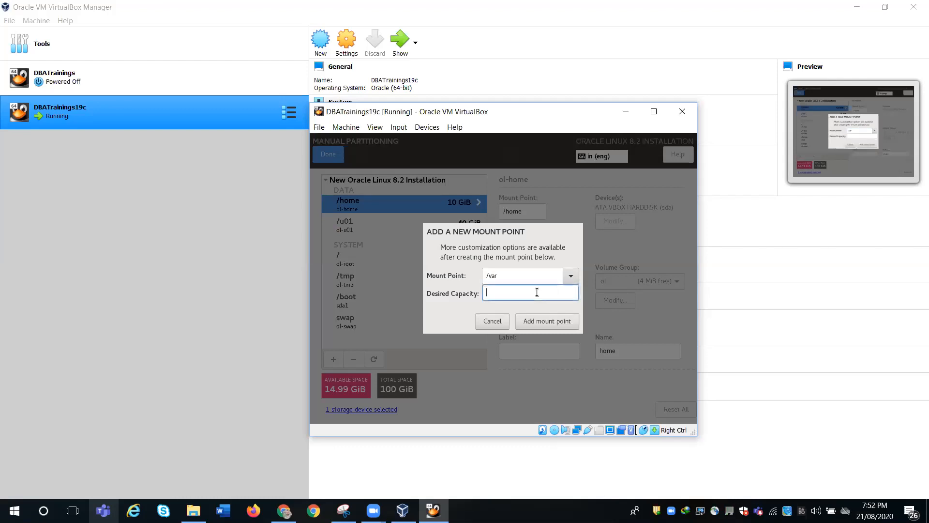
type("5G")
left_click(548, 319)
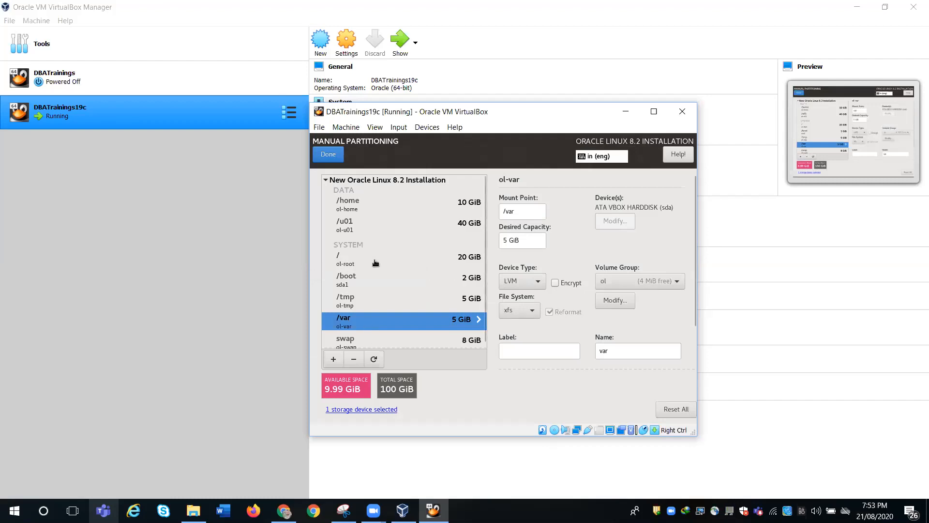
- Add a /oradata mount point, correcting its capacity from 8G to 9G
left_click(335, 359)
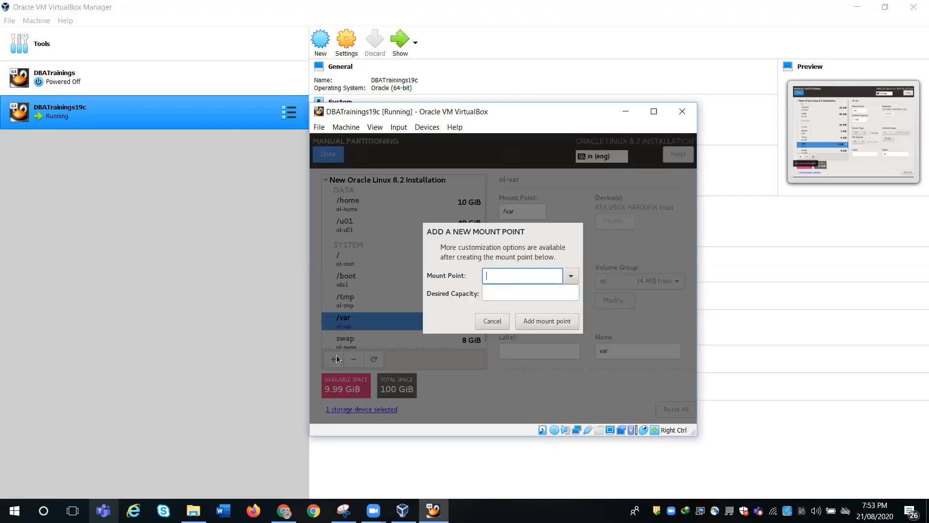
left_click(564, 275)
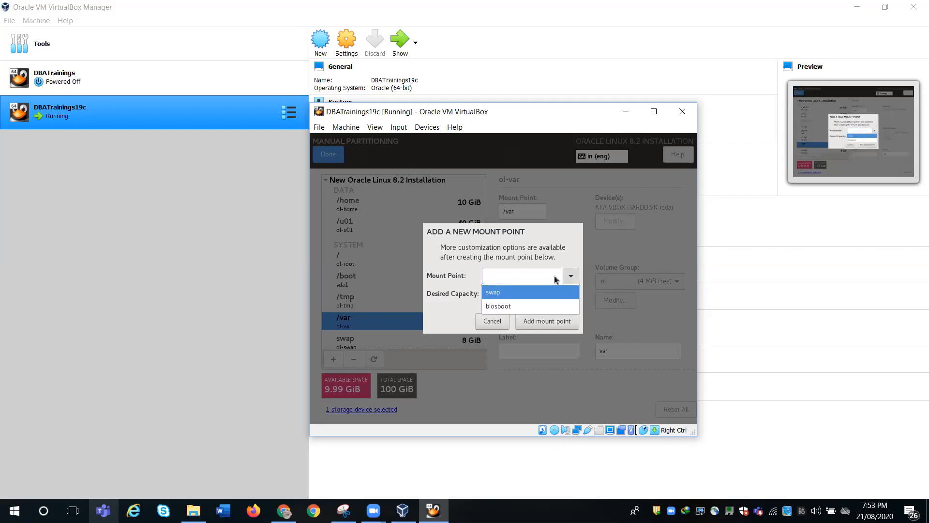
left_click(322, 221)
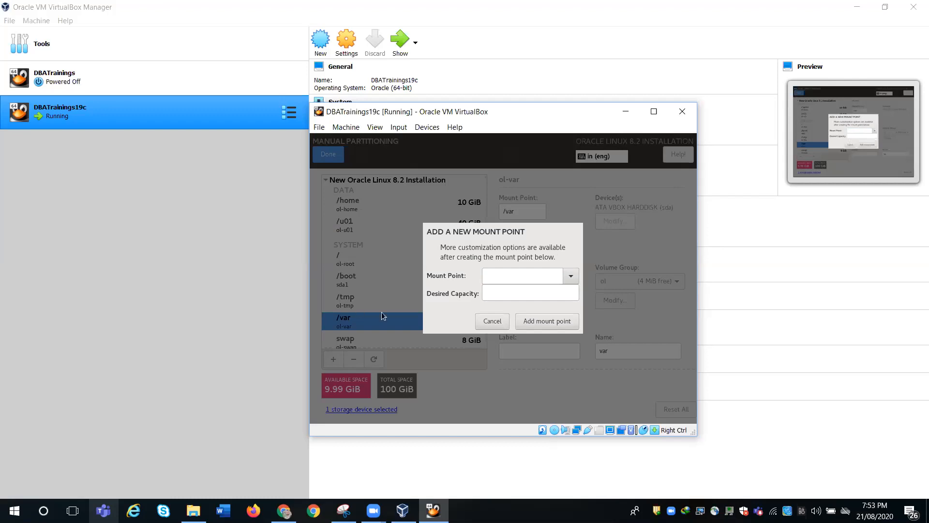
left_click(570, 276)
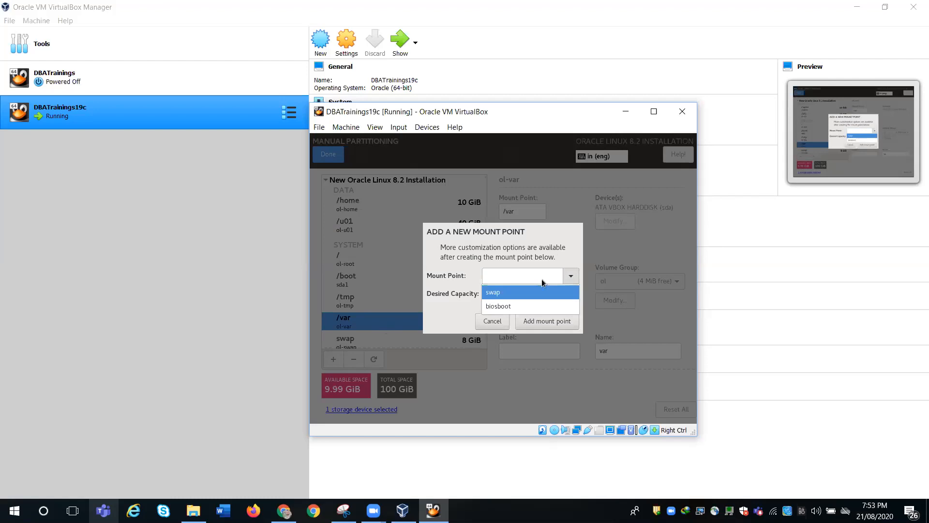
left_click(533, 278)
type("/ora")
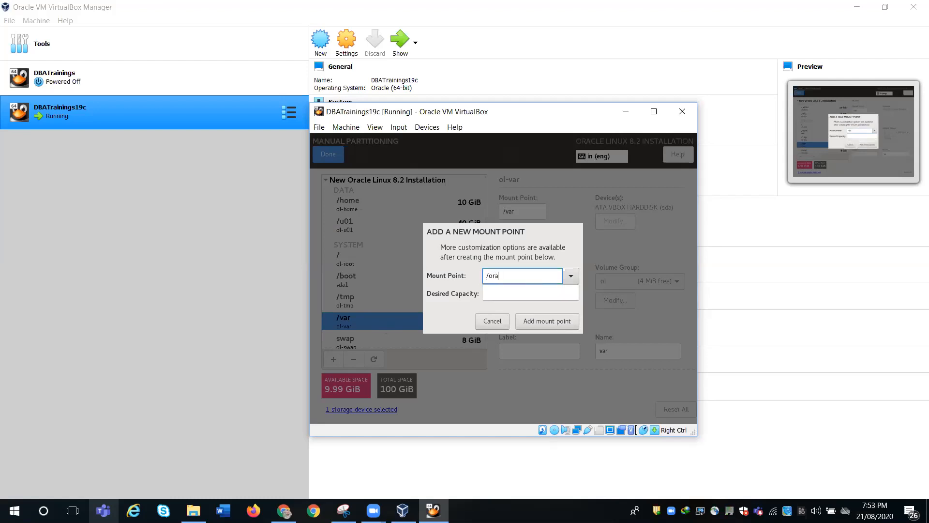
type("data")
left_click(508, 293)
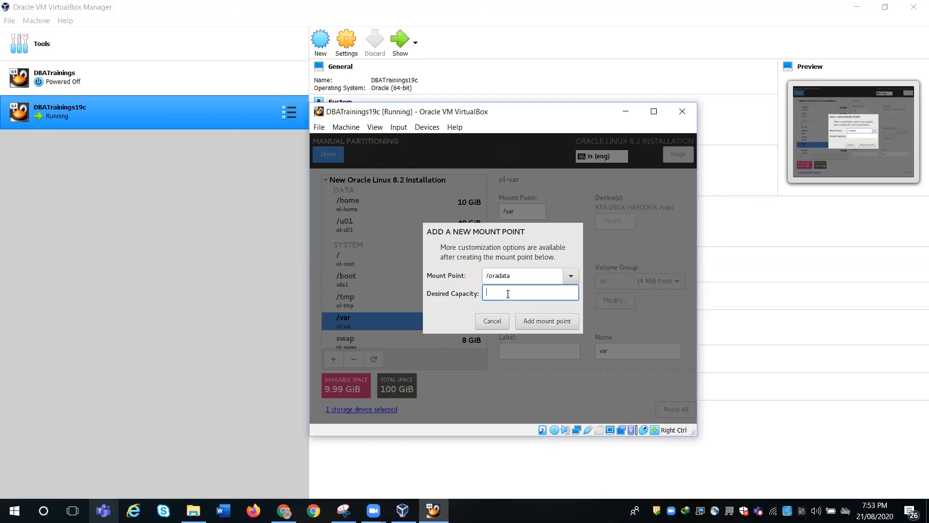
type("8")
type("G")
left_click_drag(490, 292, 485, 293)
type("9")
left_click(553, 320)
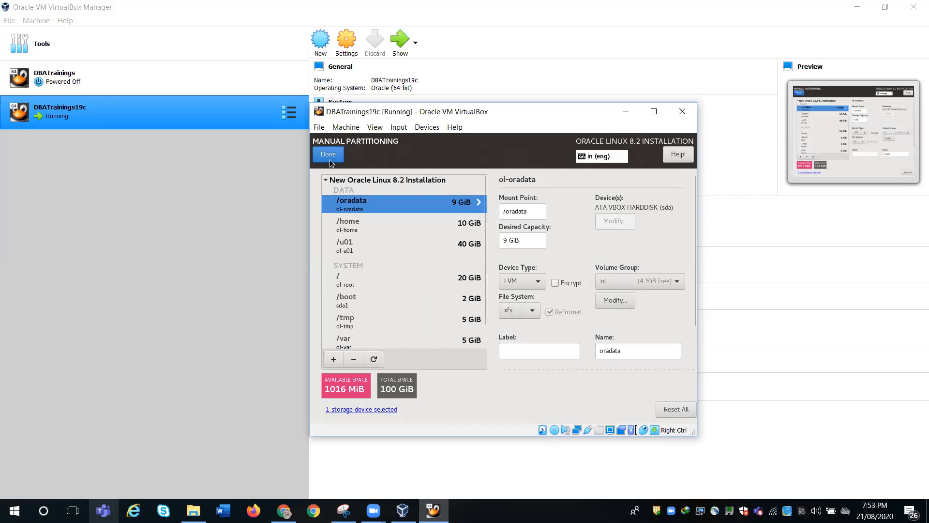
- Finish manual partitioning and accept the summarized partitioning changes
left_click(331, 161)
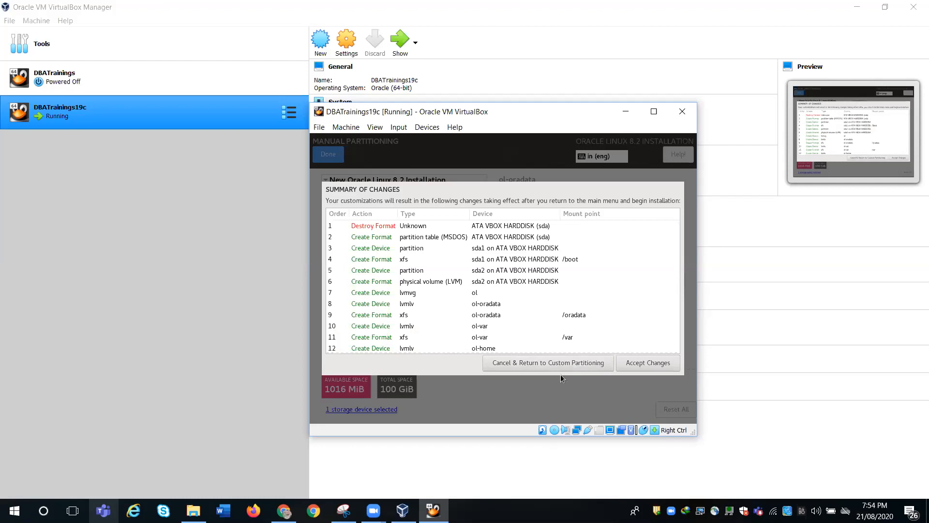
left_click(641, 365)
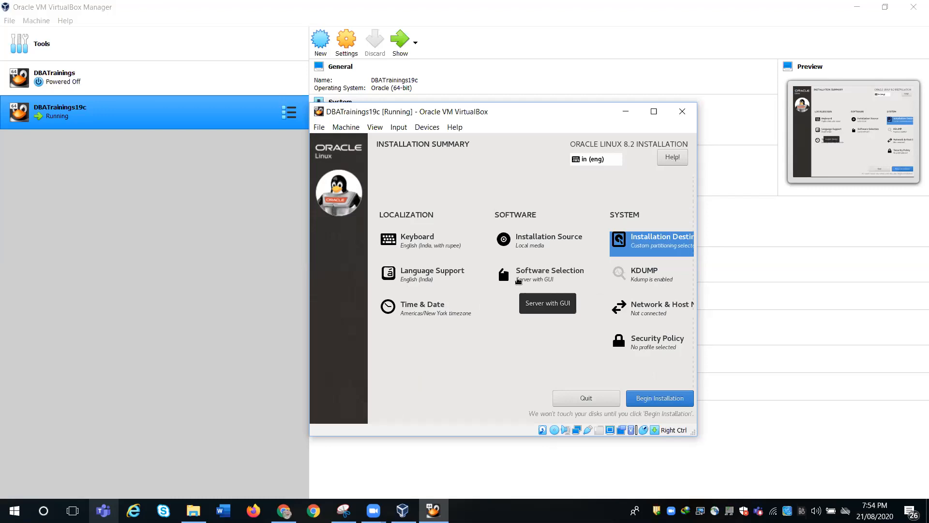
- In Software Selection, add Debugging Tools, FTP Server, Infiniband Support, Network Servers and Performance Tools
left_click(518, 280)
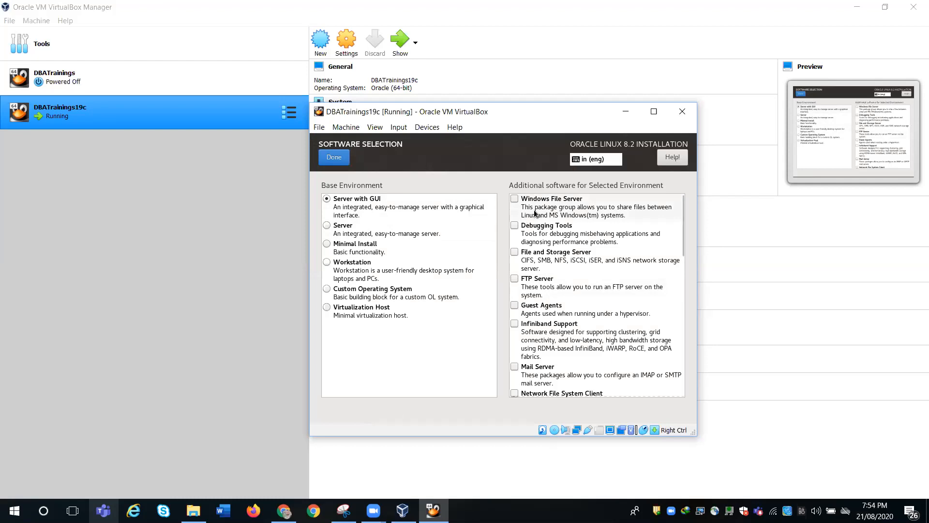
left_click(527, 234)
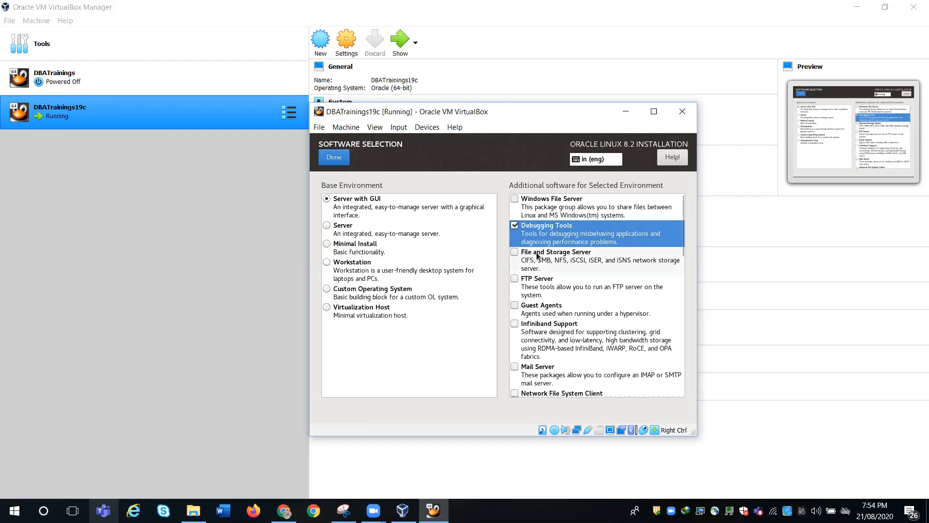
left_click(539, 282)
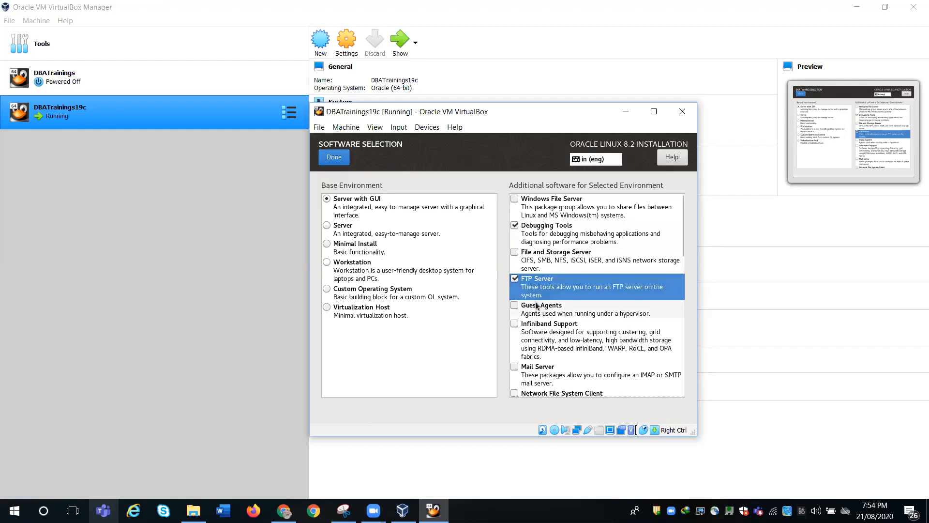
left_click(540, 327)
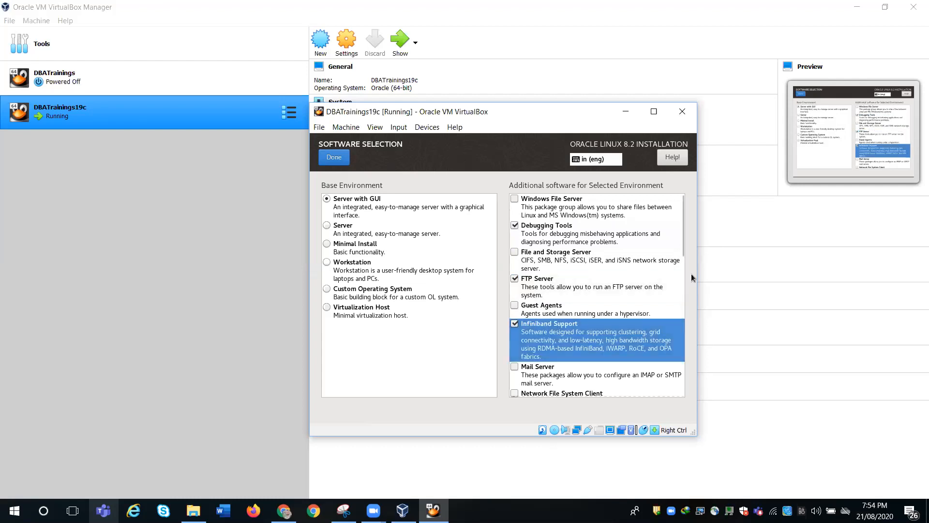
left_click_drag(683, 237, 684, 282)
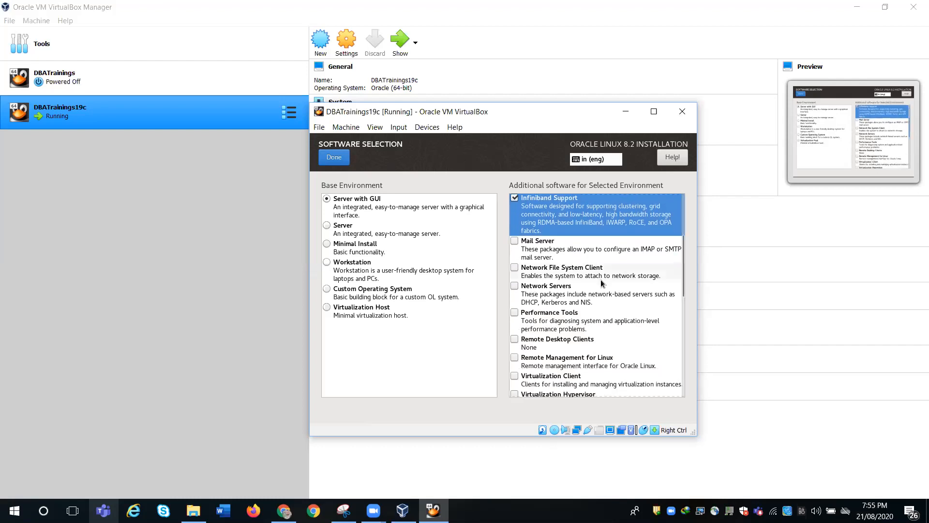
left_click(545, 290)
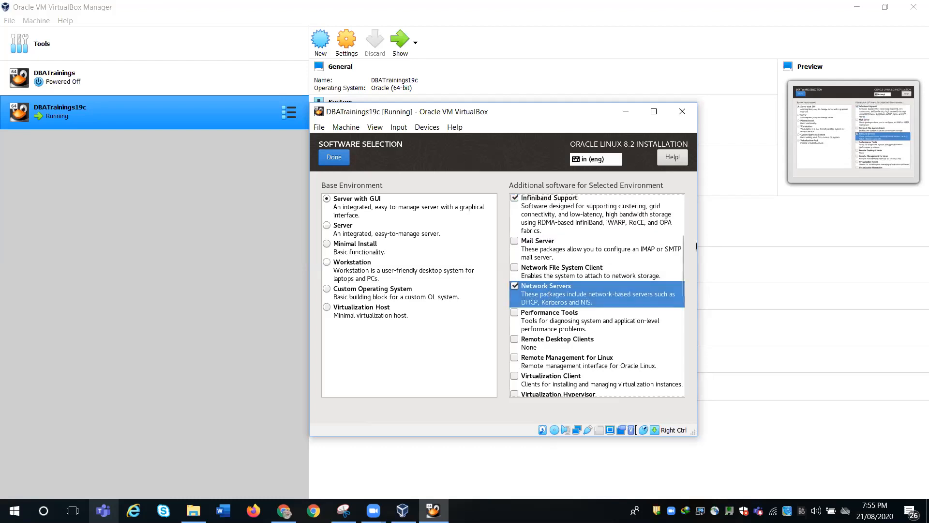
scroll(680, 248, "down", 1)
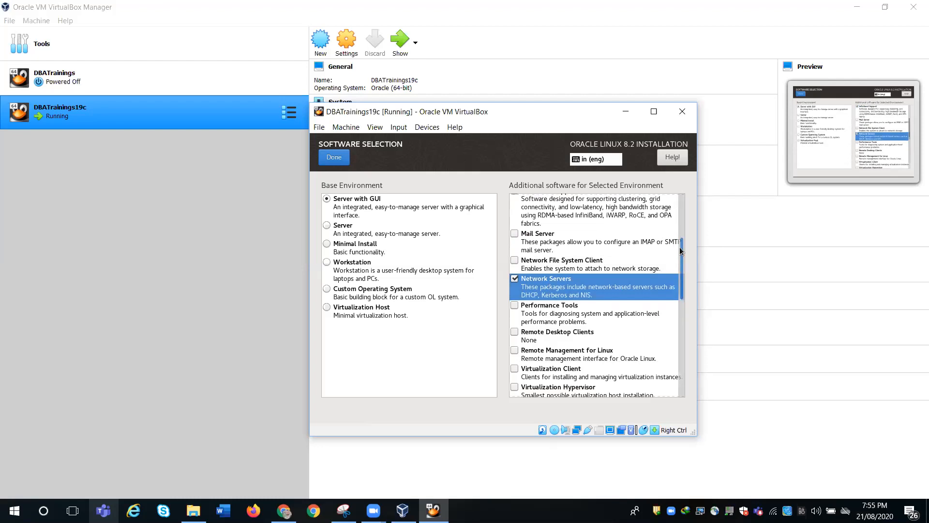
left_click(659, 290)
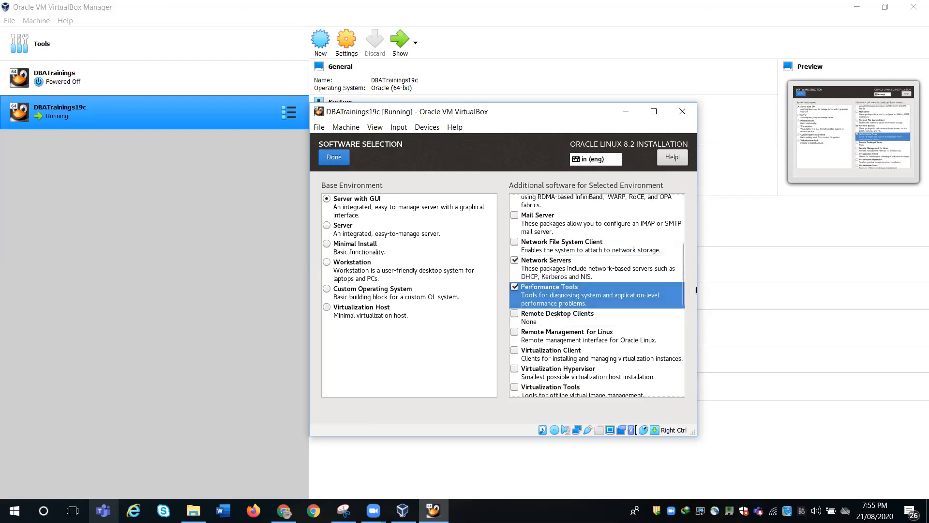
scroll(683, 290, "down", 1)
left_click_drag(682, 290, 683, 330)
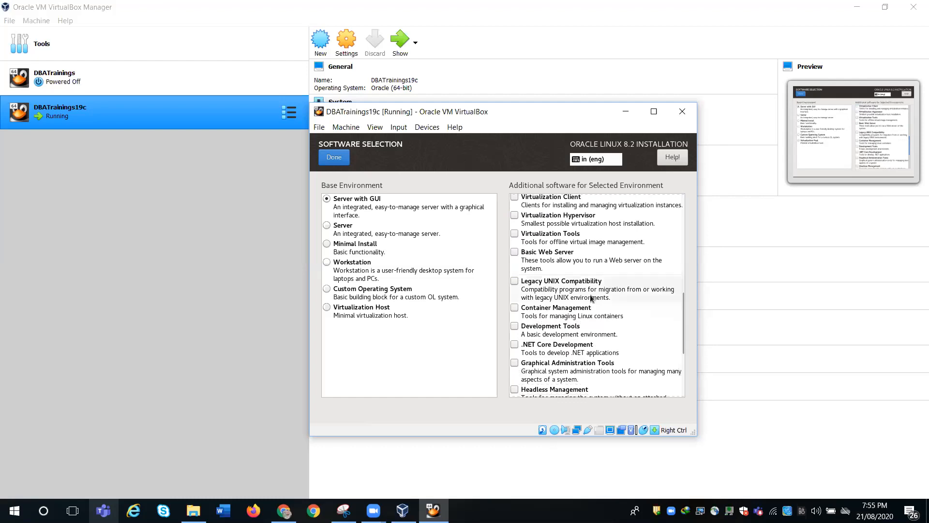
- Add Legacy UNIX Compatibility, Container Management, Development Tools and Graphical Administration Tools
left_click(569, 282)
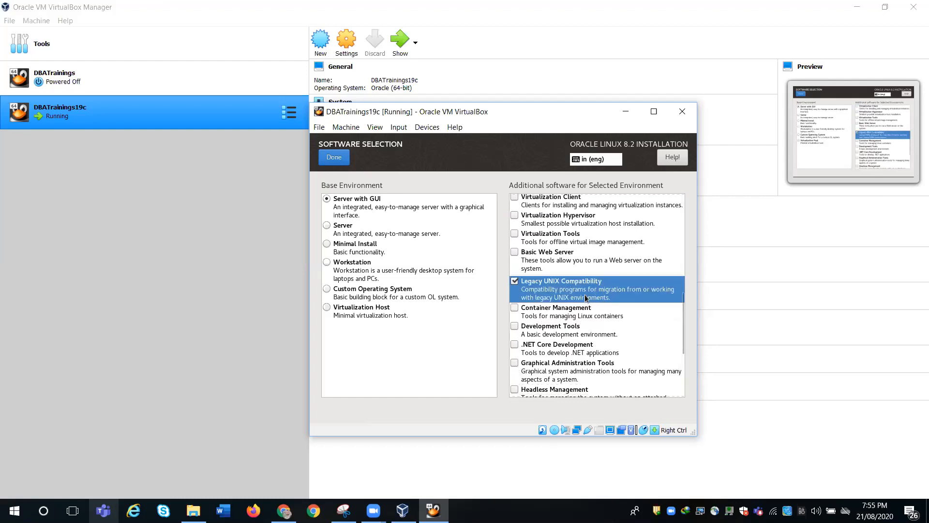
left_click(570, 314)
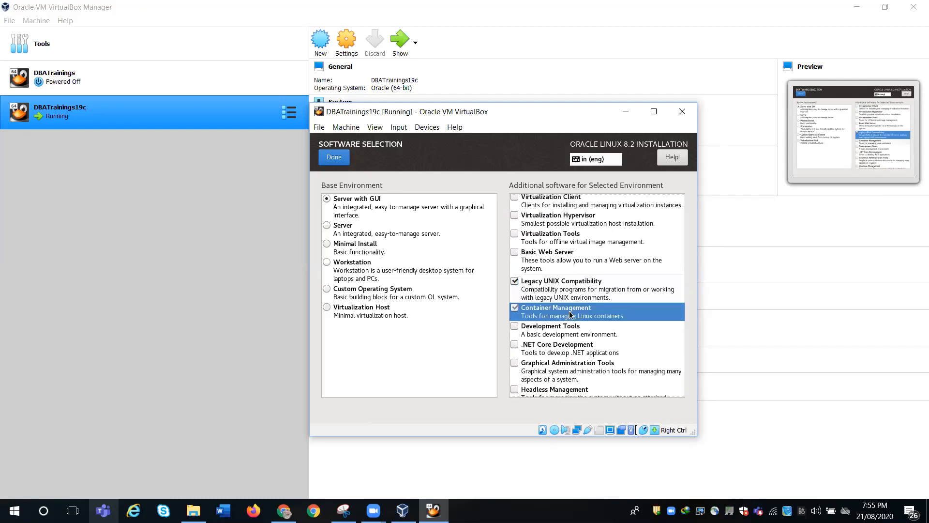
left_click(600, 332)
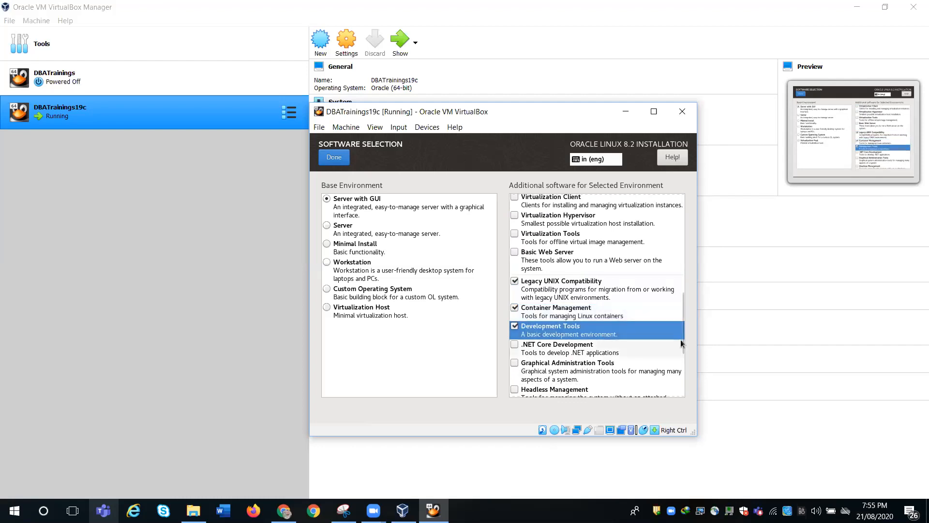
scroll(683, 336, "down", 1)
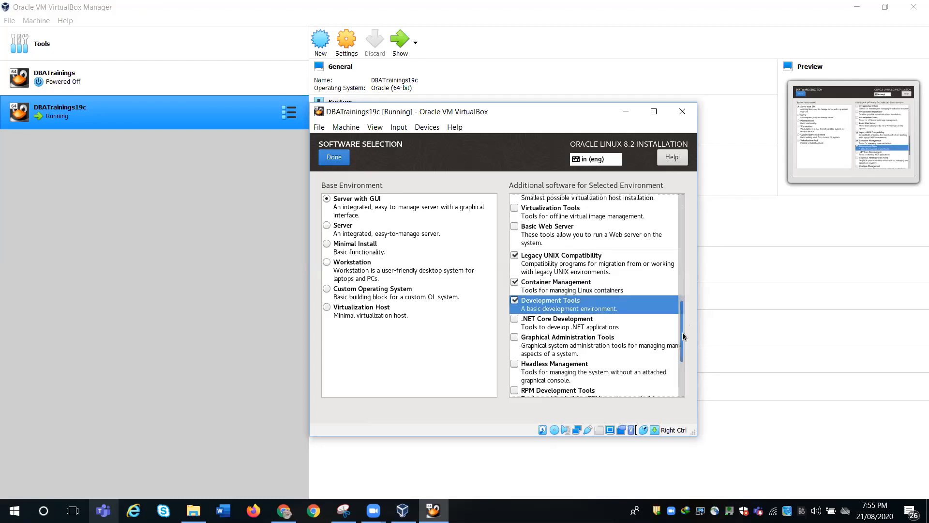
scroll(683, 336, "down", 2)
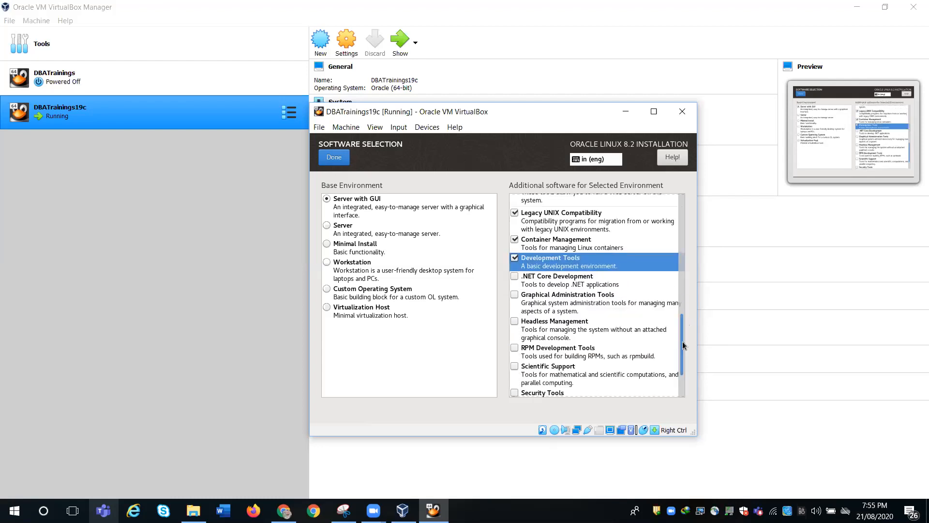
left_click(523, 296)
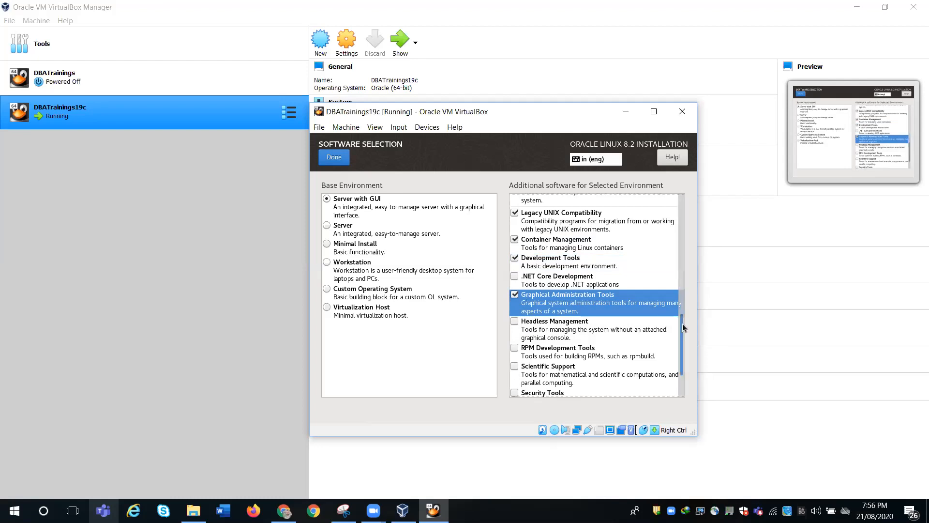
- Add RPM Development Tools, Security Tools and System Tools, then confirm the software selection
scroll(684, 333, "down", 2)
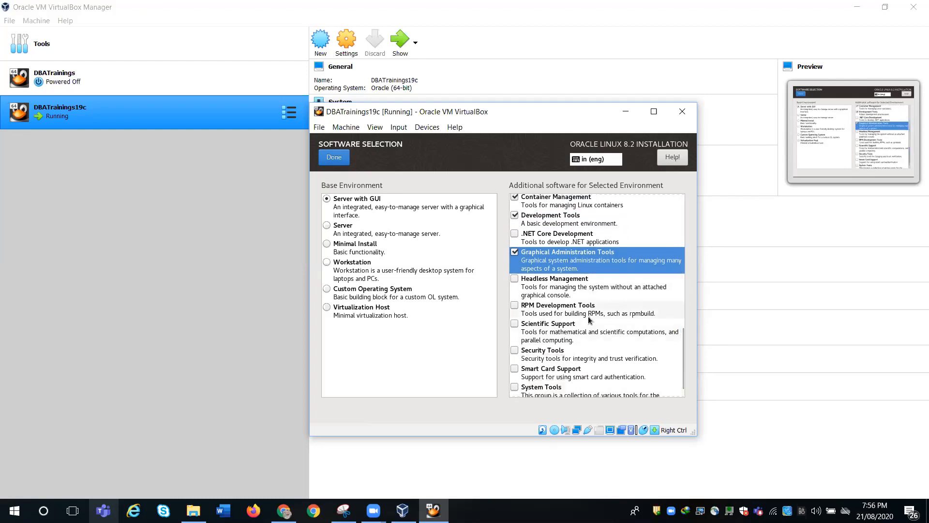
left_click(583, 314)
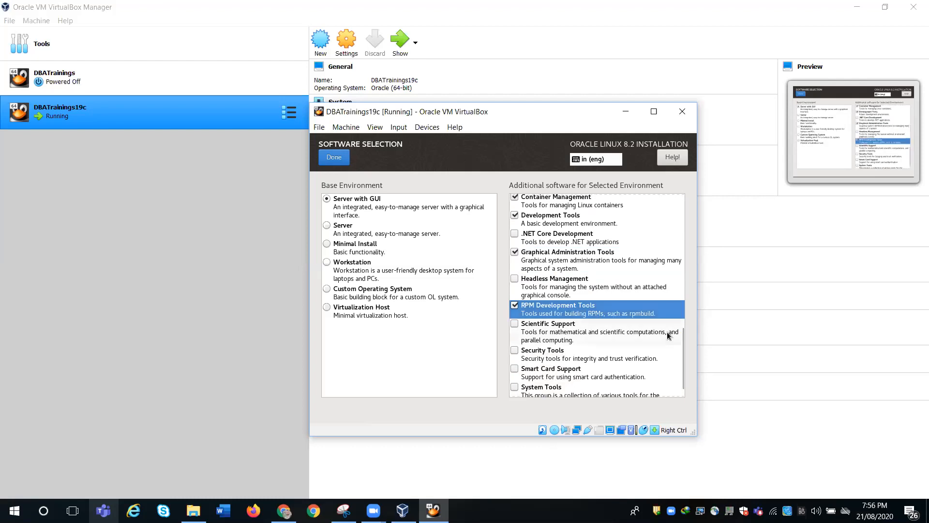
left_click_drag(683, 341, 684, 352)
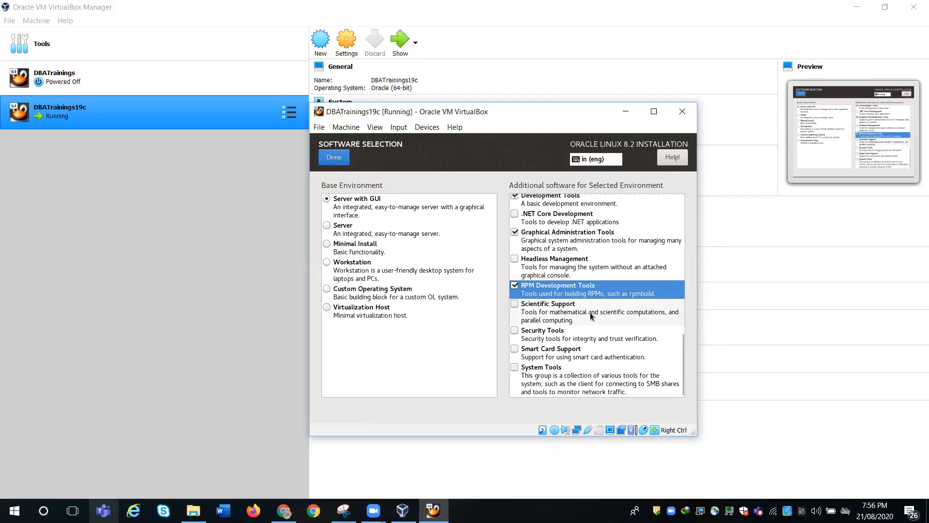
left_click(552, 335)
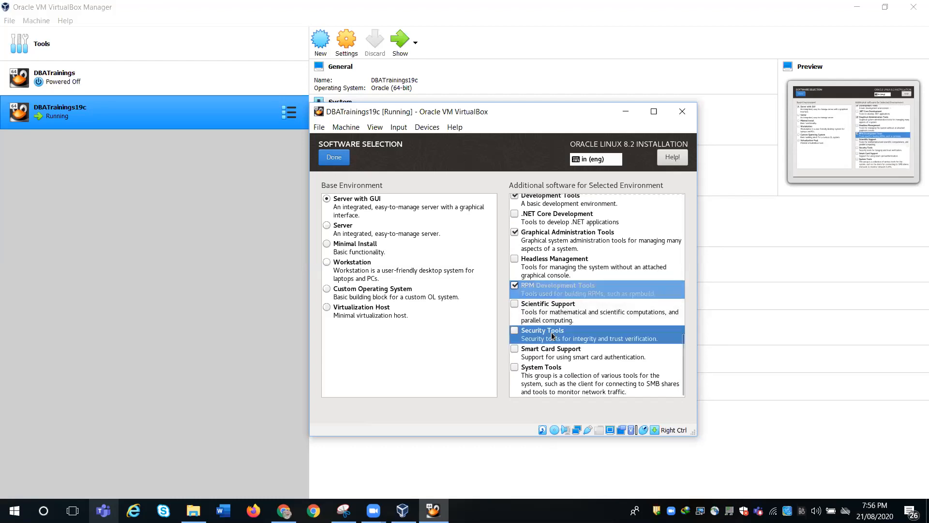
left_click(539, 376)
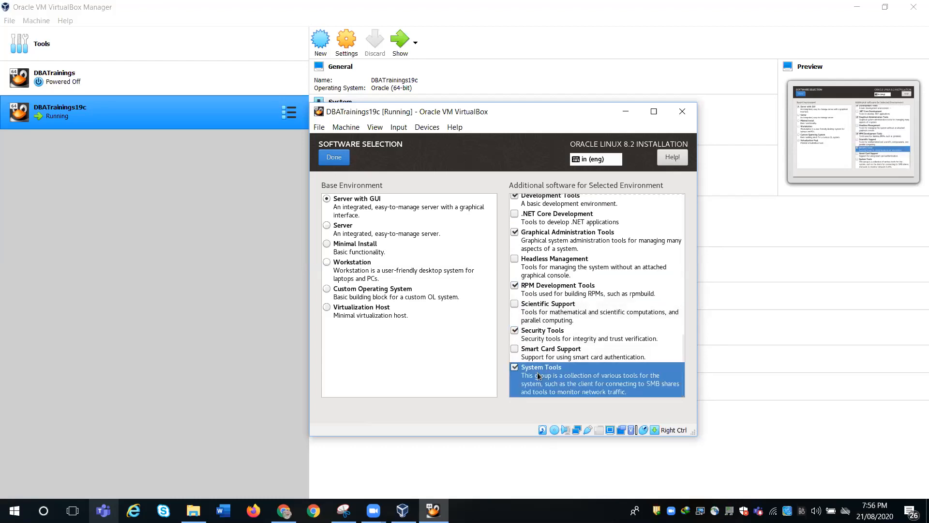
left_click(334, 158)
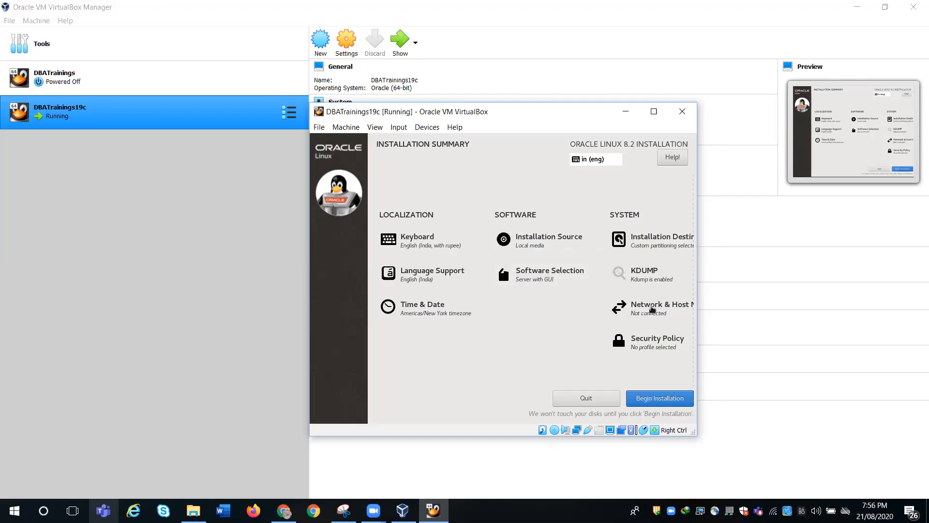
- Connect the enp0s3 Ethernet adapter and apply the host name dbatrainings
left_click(652, 309)
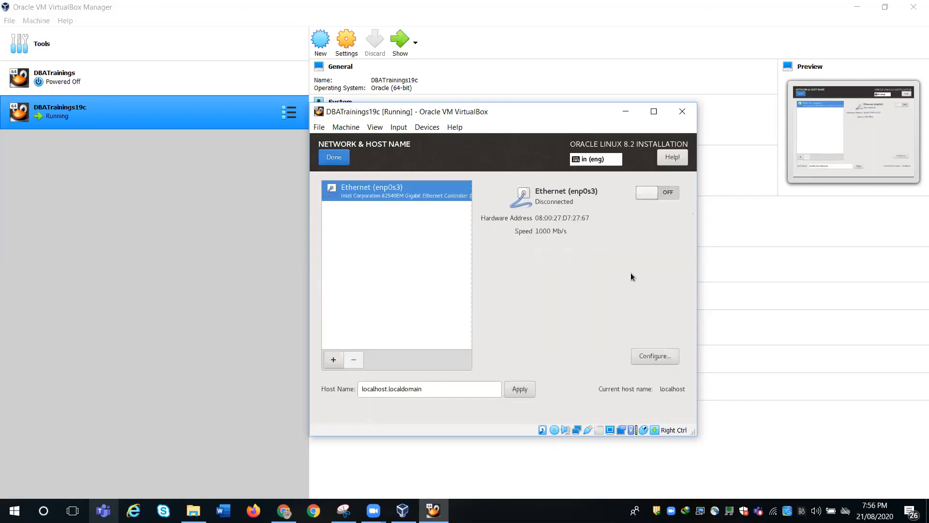
left_click(666, 196)
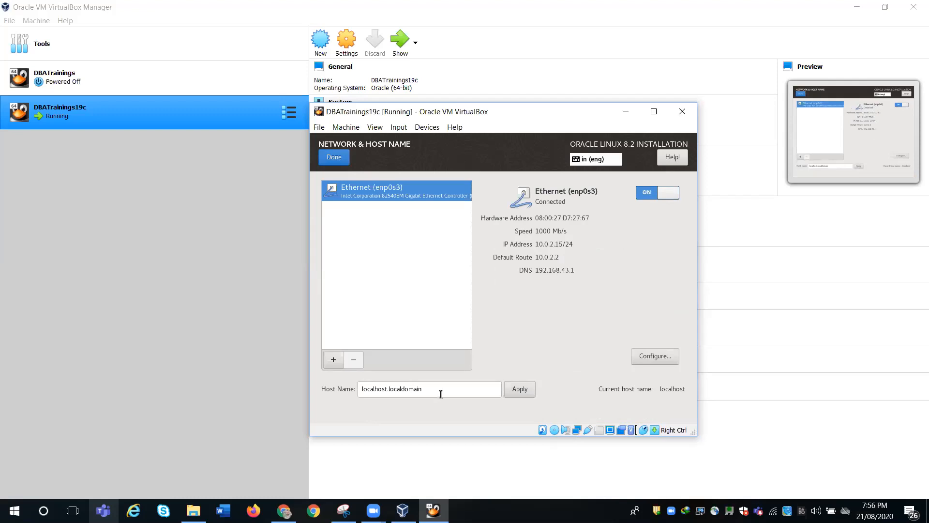
left_click_drag(442, 393, 356, 388)
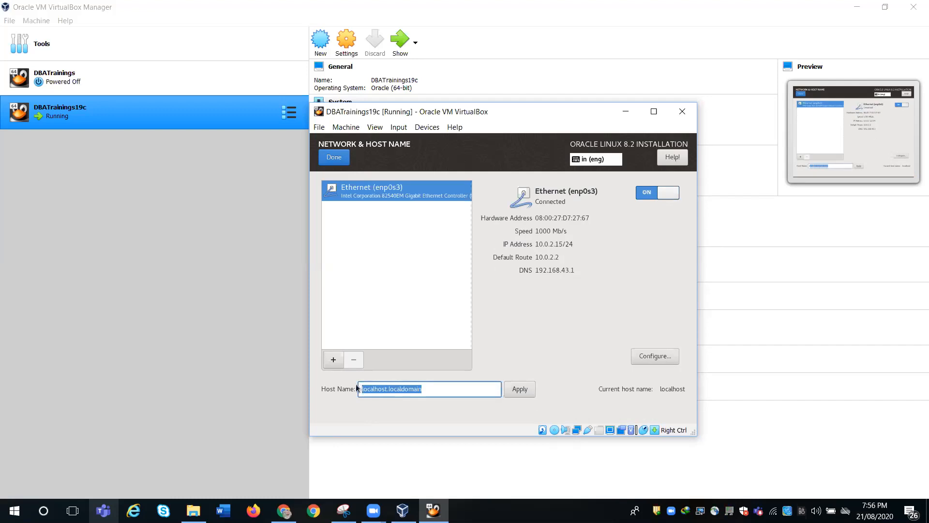
type("dbat")
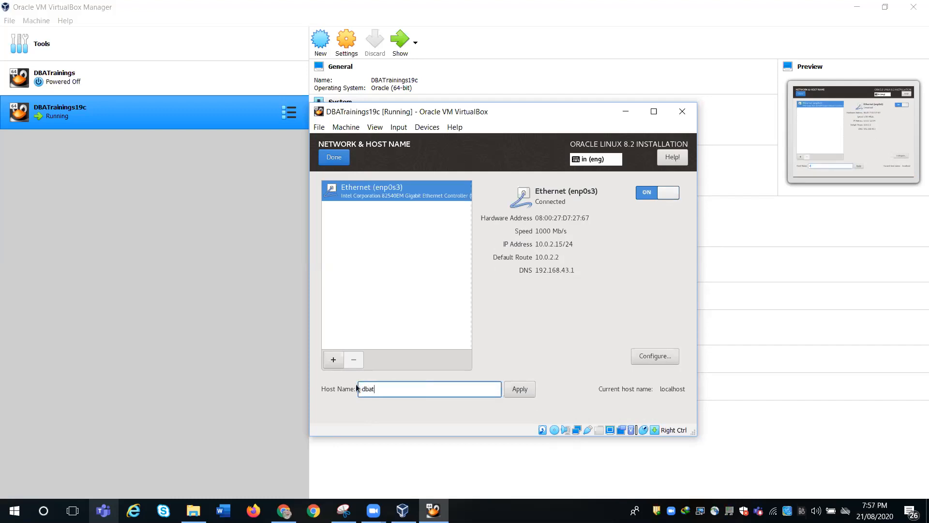
type("rainings.dbatrainings.com")
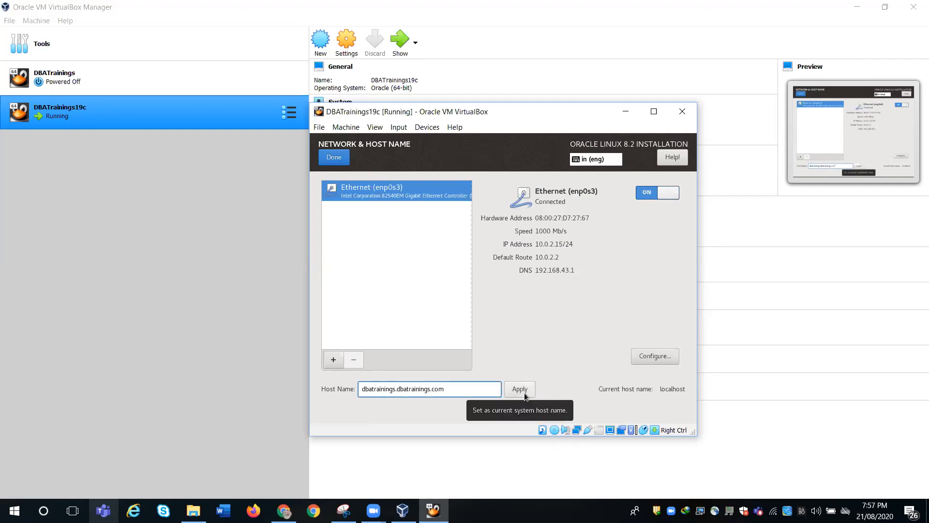
left_click_drag(457, 390, 396, 390)
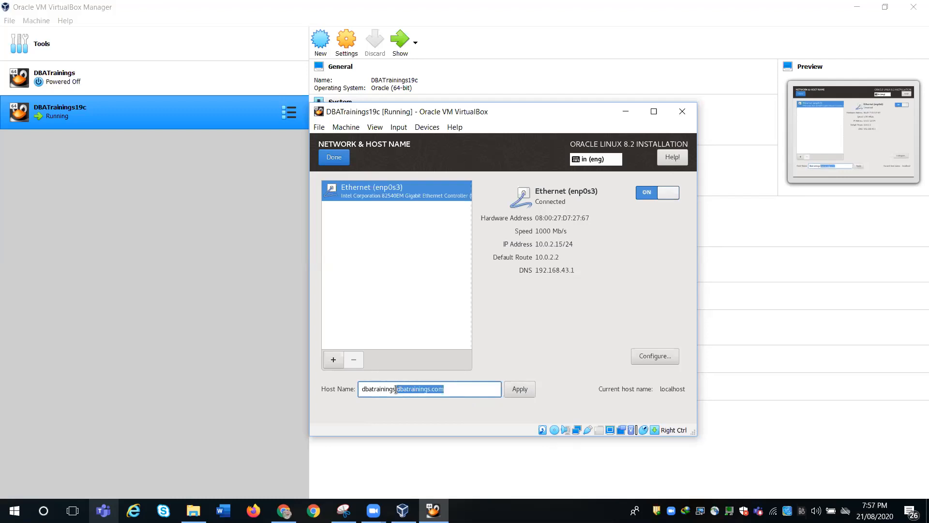
key("BackSpace")
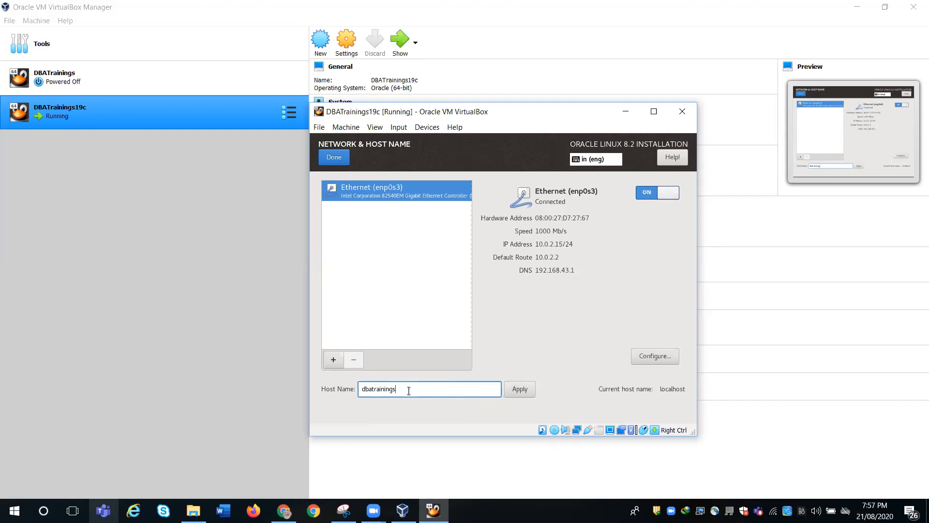
left_click(520, 390)
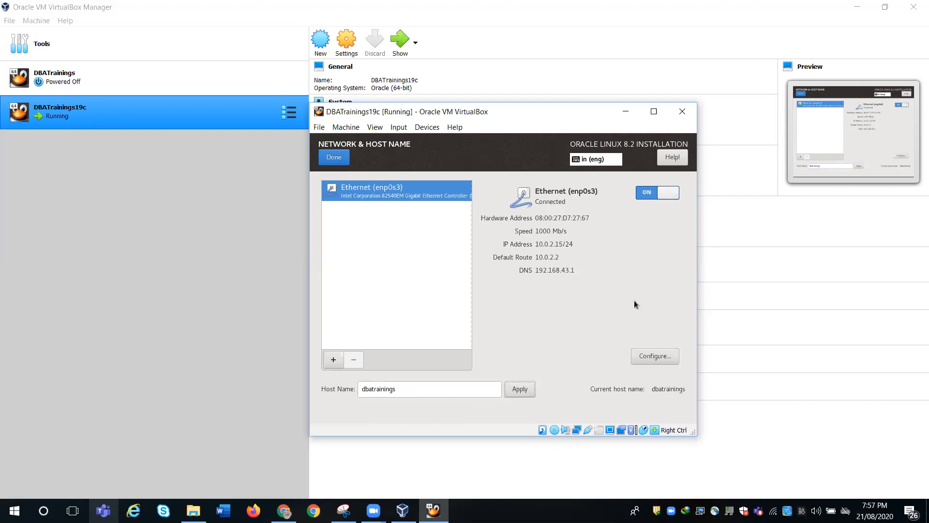
left_click(346, 160)
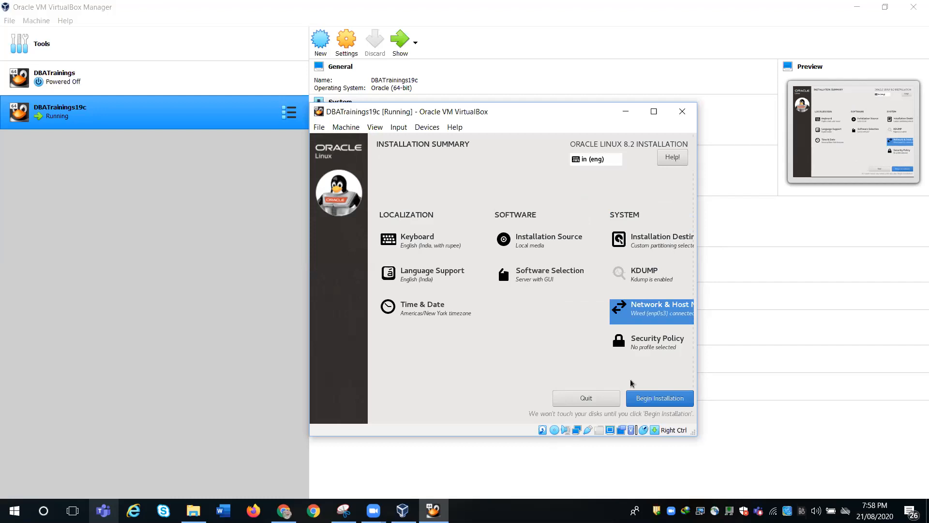
- Begin the Oracle Linux 8.2 installation from the Installation Summary
left_click(653, 398)
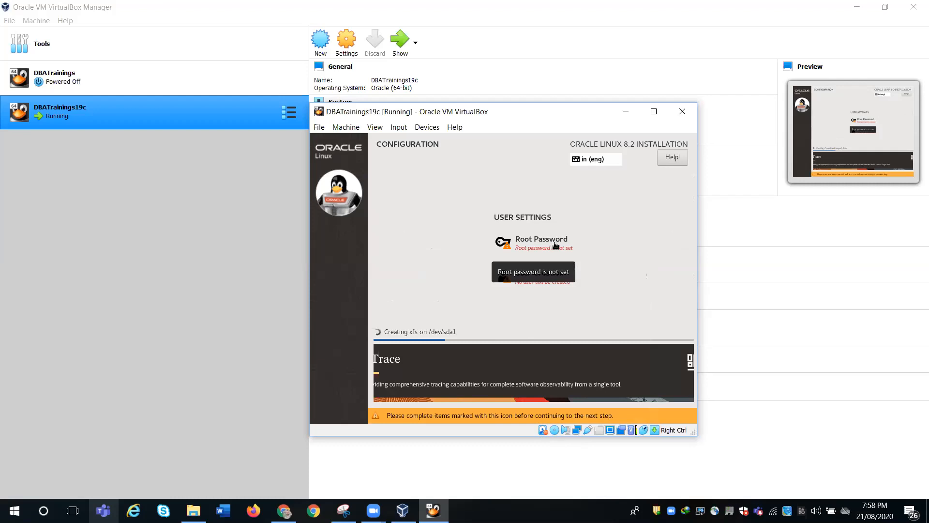
- Enter and confirm the root password, accepting it despite the weak rating
left_click(539, 245)
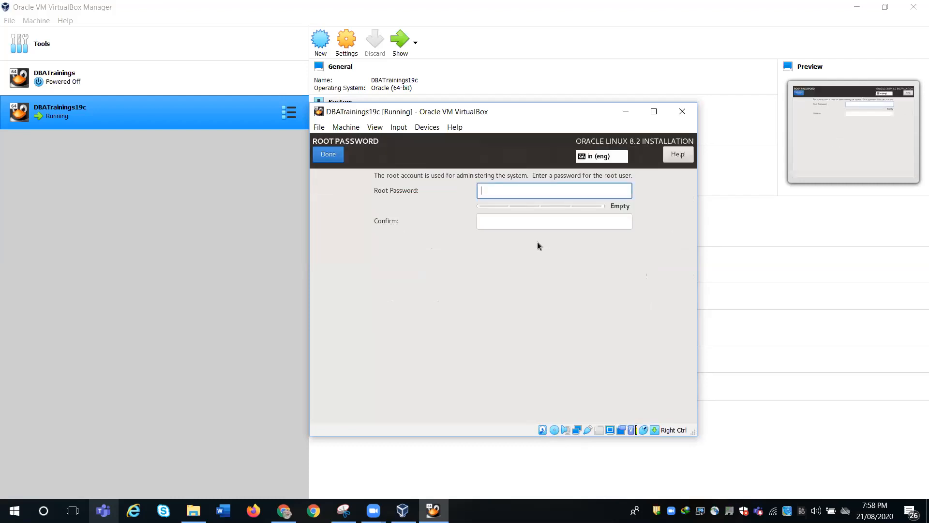
type("or")
type("•••••")
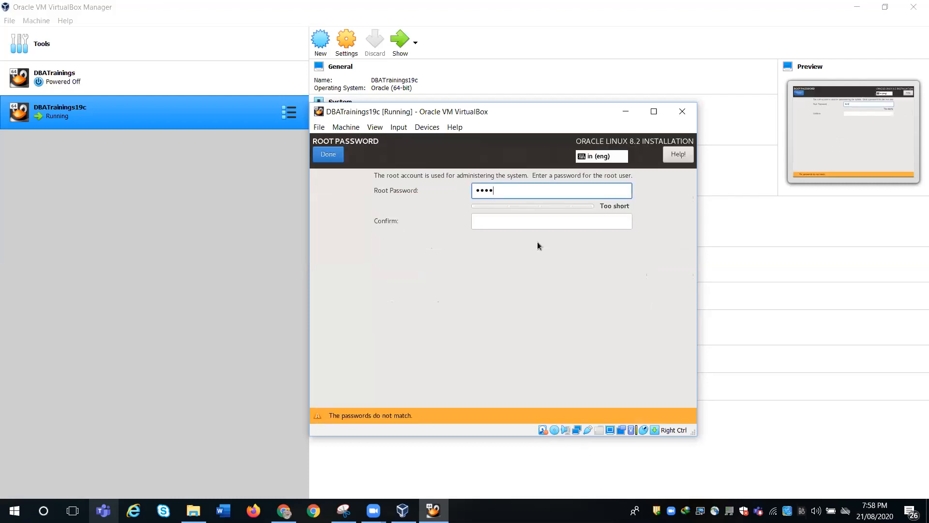
left_click(517, 219)
type("•••••••")
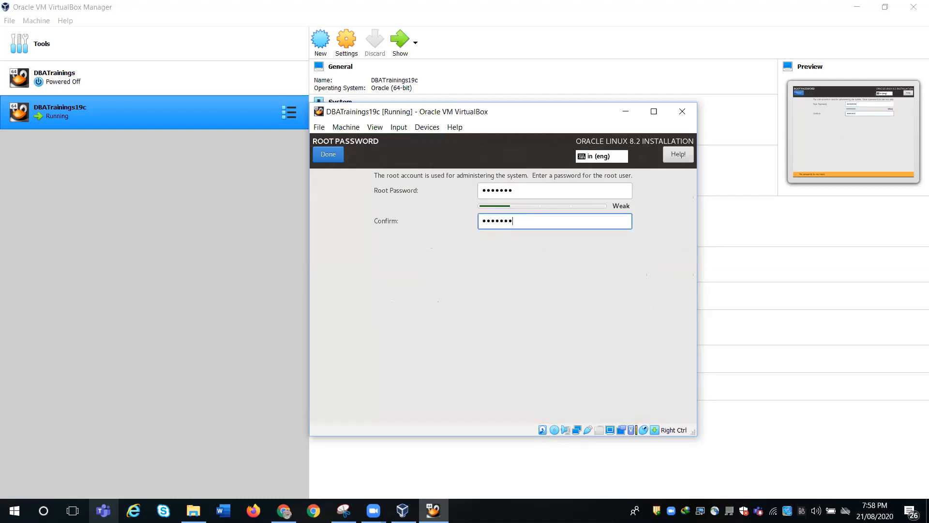
left_click(318, 158)
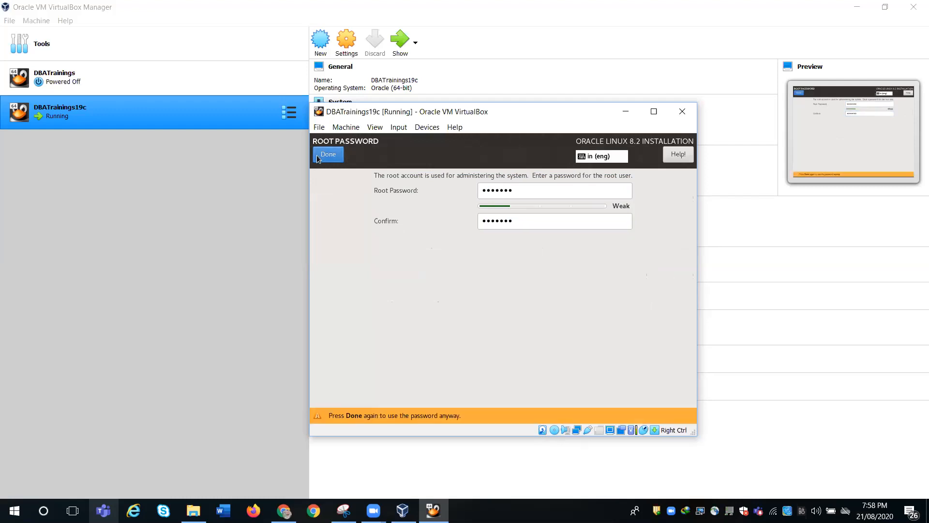
left_click(328, 154)
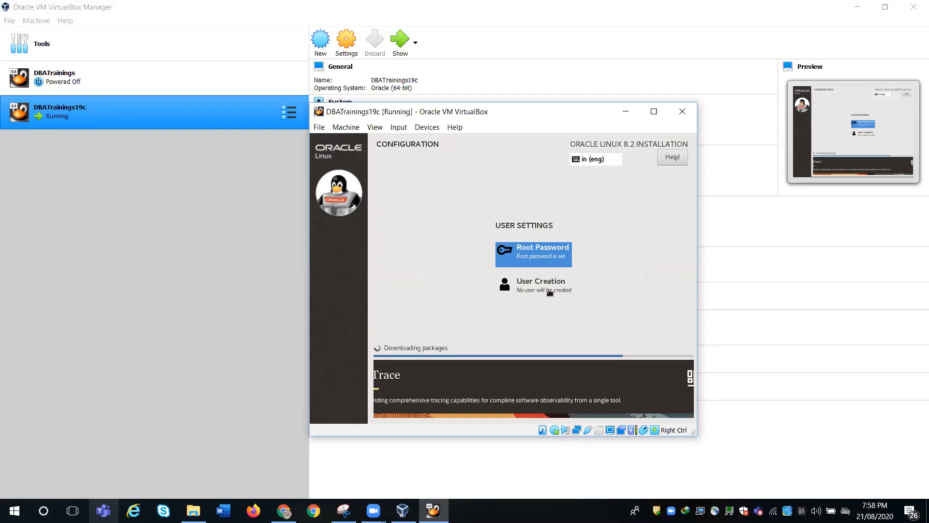
- Create administrator user 'DBA Trainings' with a confirmed password, accepting the weak rating
left_click(549, 292)
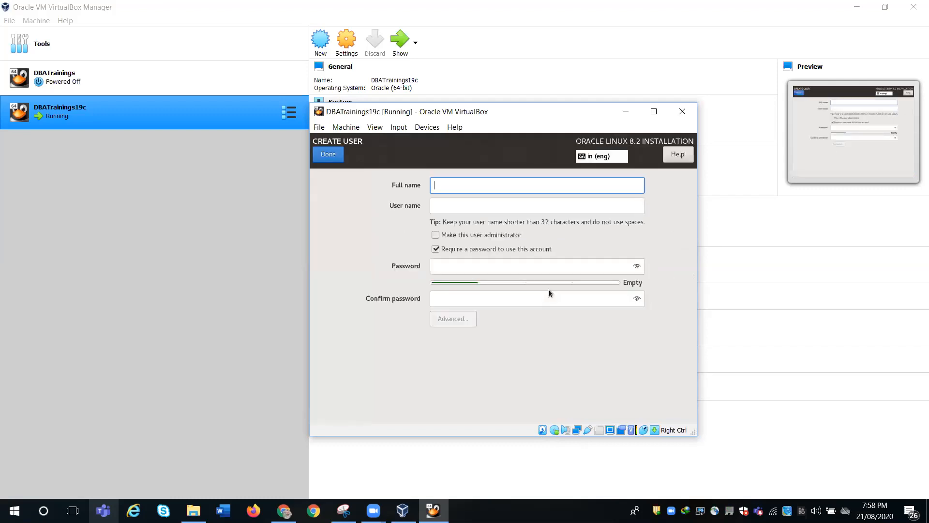
type("DBA")
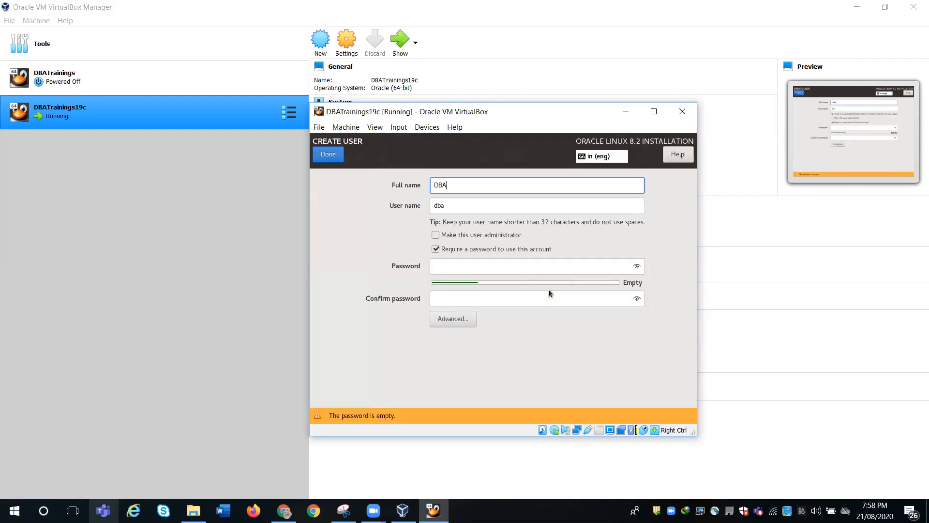
type(" Trainings")
left_click(435, 235)
left_click(442, 265)
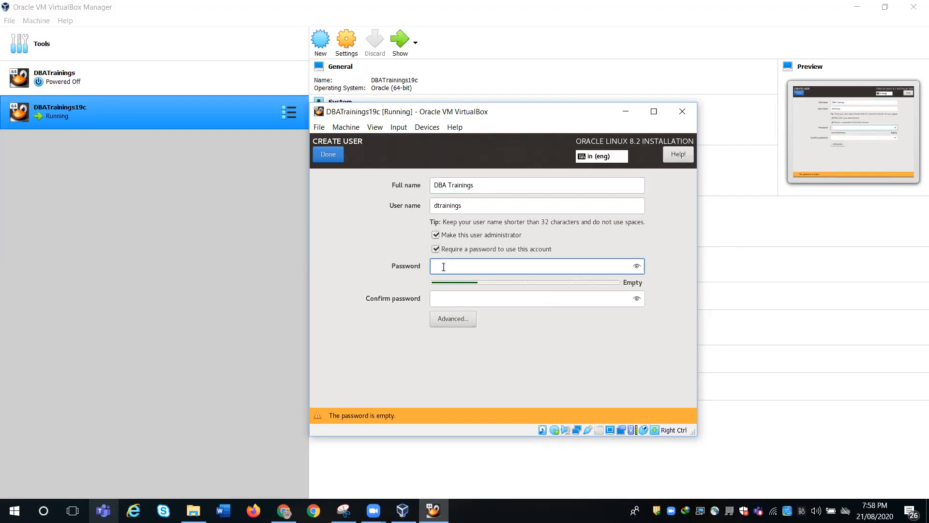
type("••••")
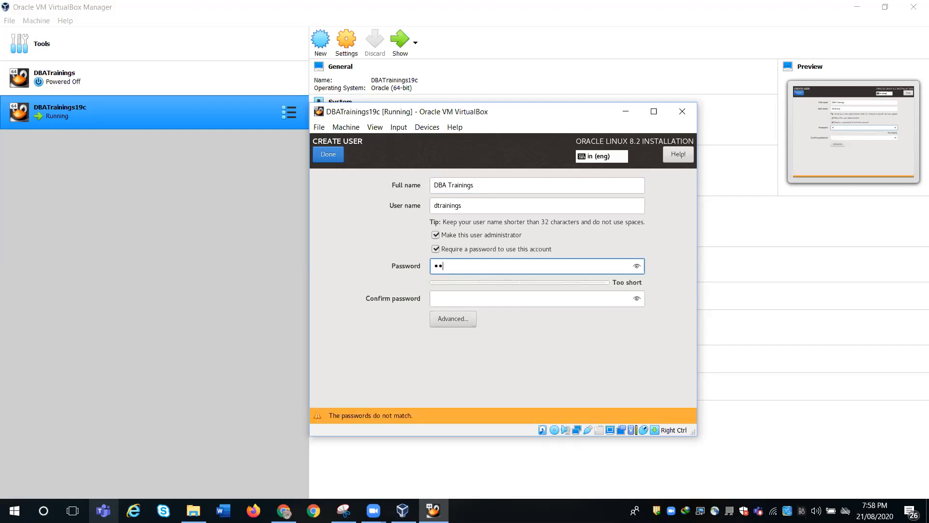
type("••")
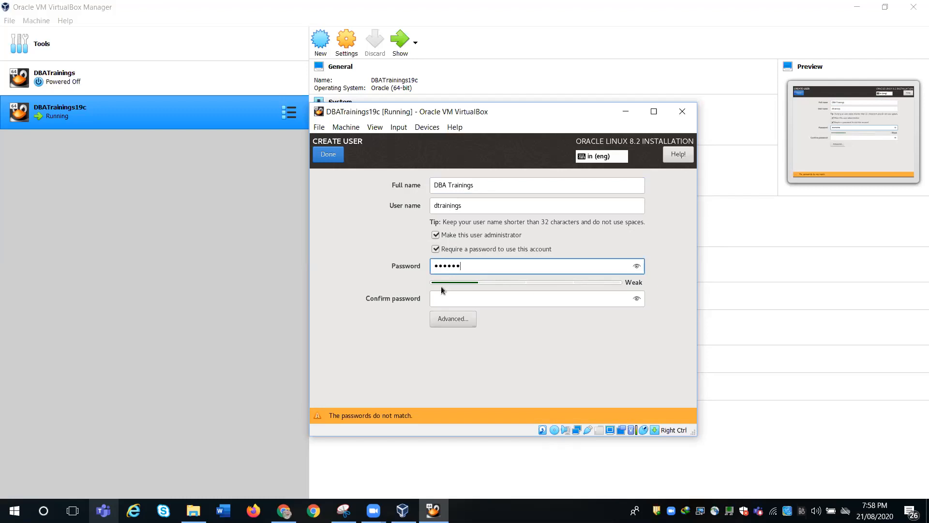
left_click(447, 304)
type("••••••")
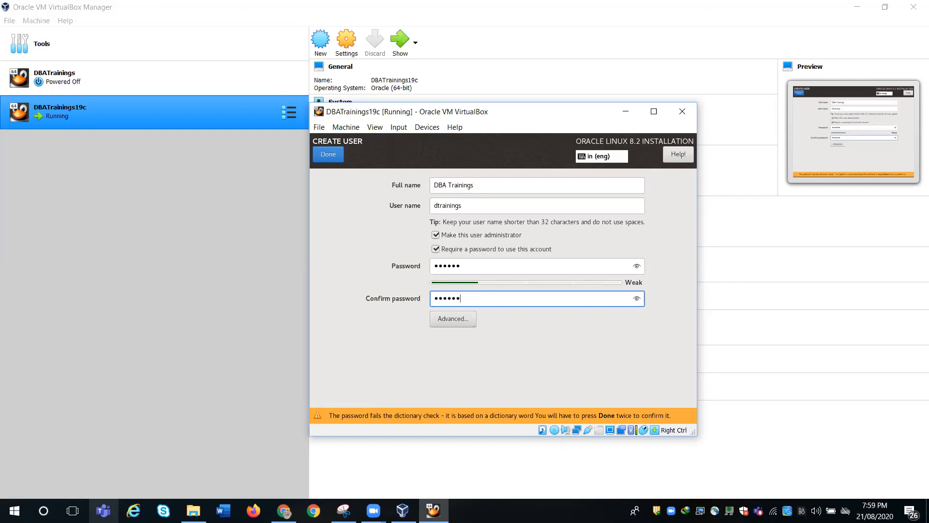
left_click(324, 156)
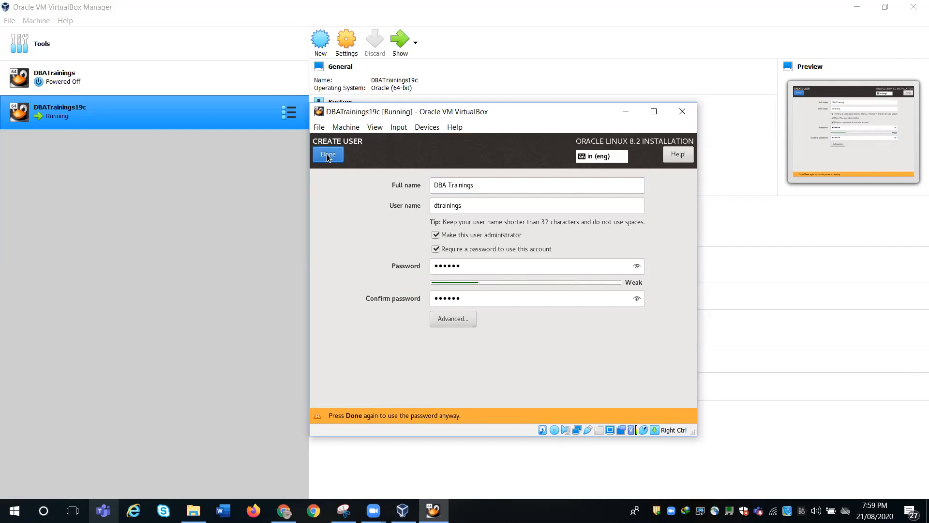
left_click(327, 154)
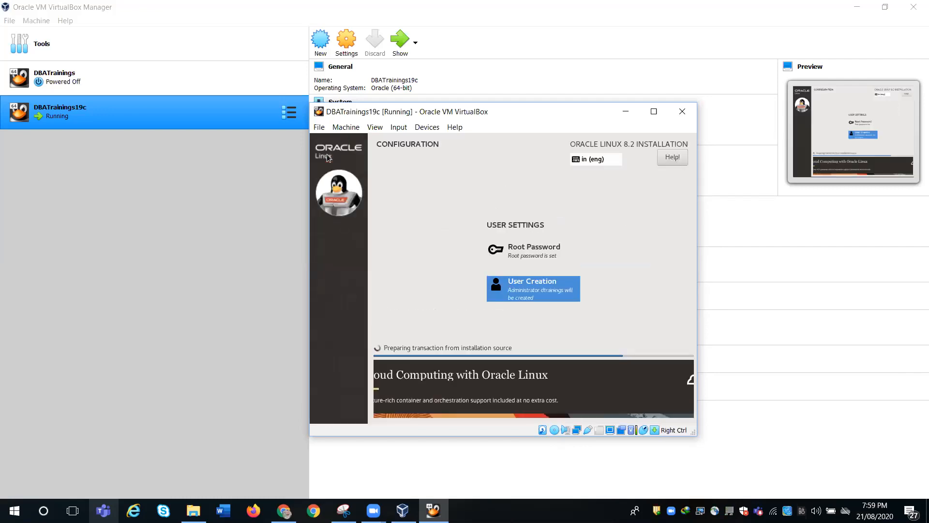
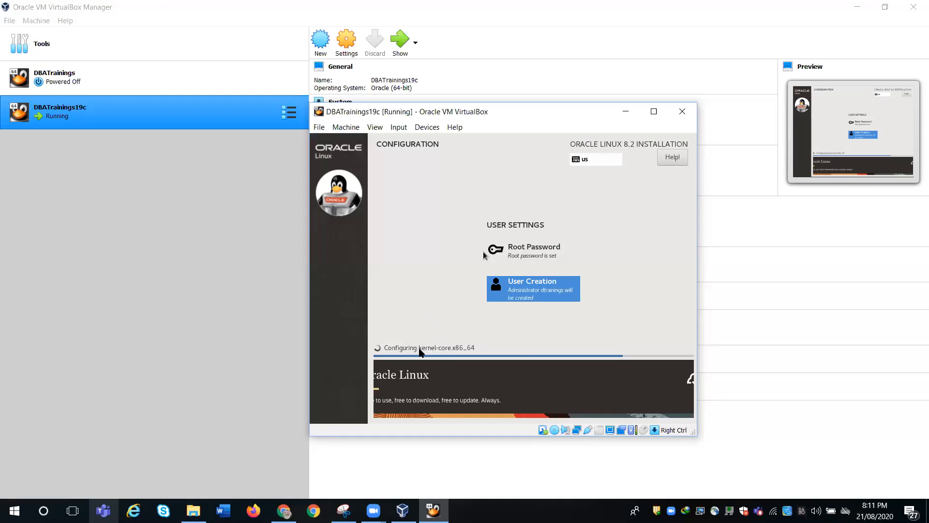
- Wait for the Oracle Linux 8.2 installation to reach Complete, checking the Devices menu without choosing anything
left_click(653, 112)
left_click(426, 128)
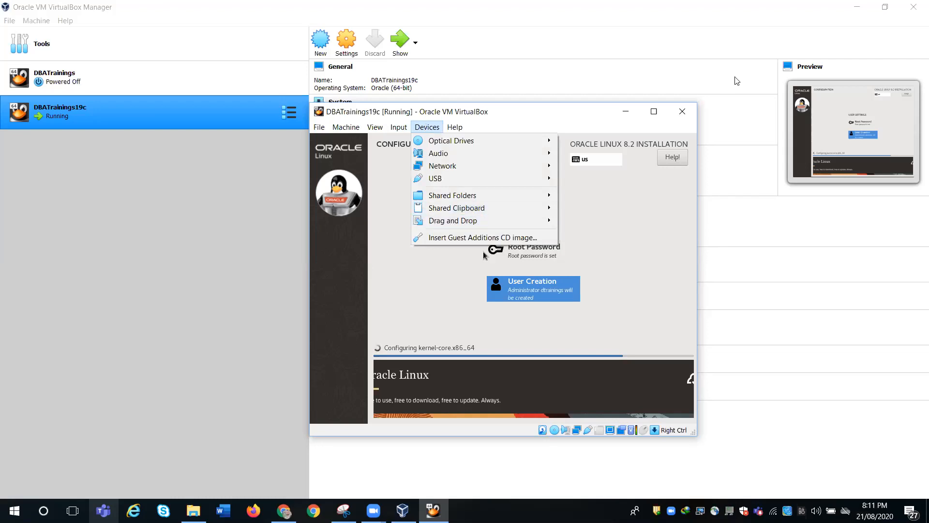
left_click(590, 120)
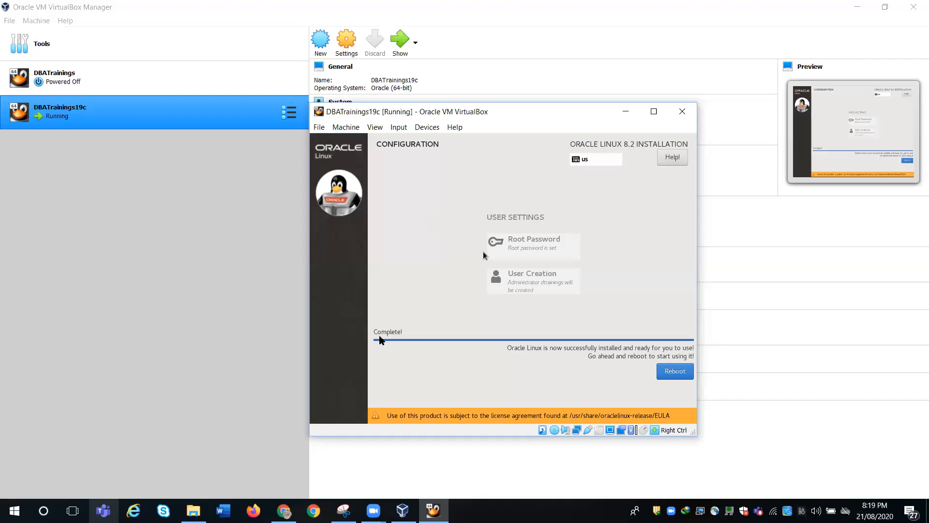
- Reboot the guest from the installer's Complete screen to reach Initial Setup
left_click(664, 371)
left_click(673, 371)
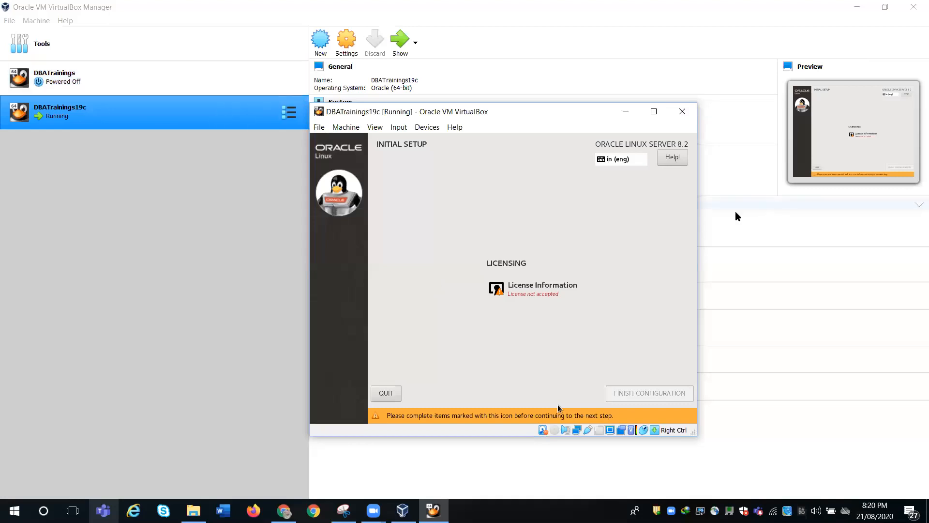
- Accept the Oracle Linux license agreement in Initial Setup and finish the configuration
left_click(2, 24)
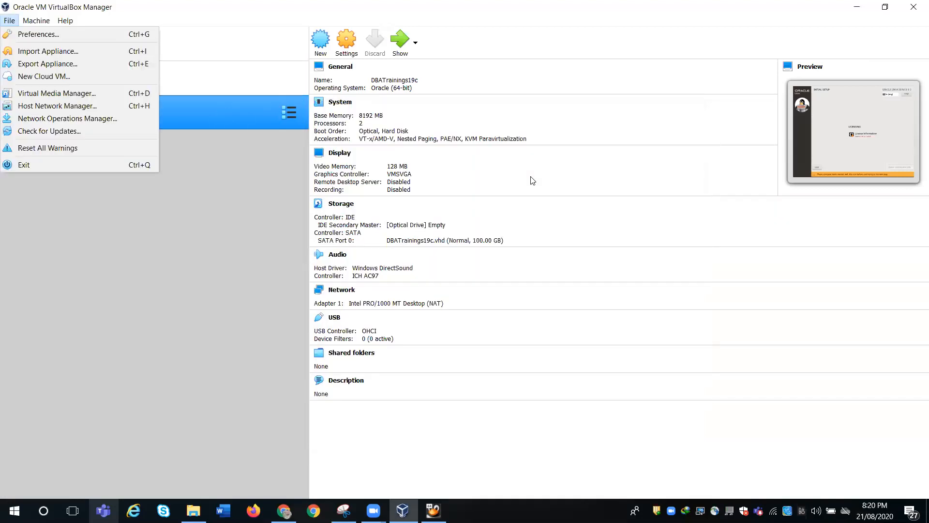
left_click(560, 93)
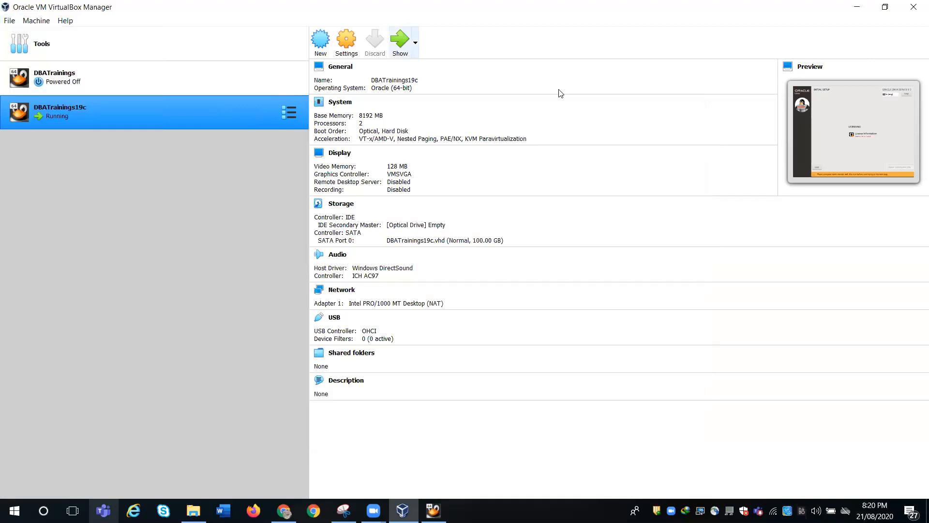
key("alt+Tab")
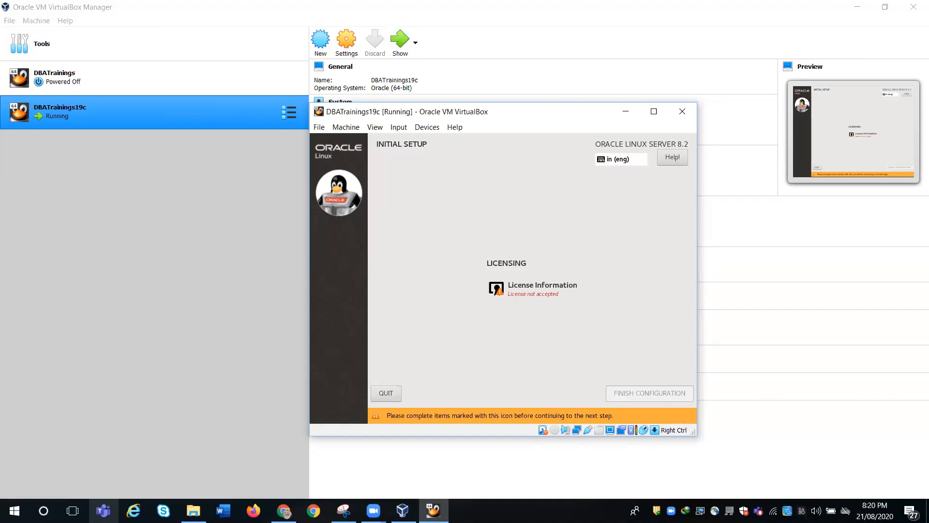
left_click(524, 293)
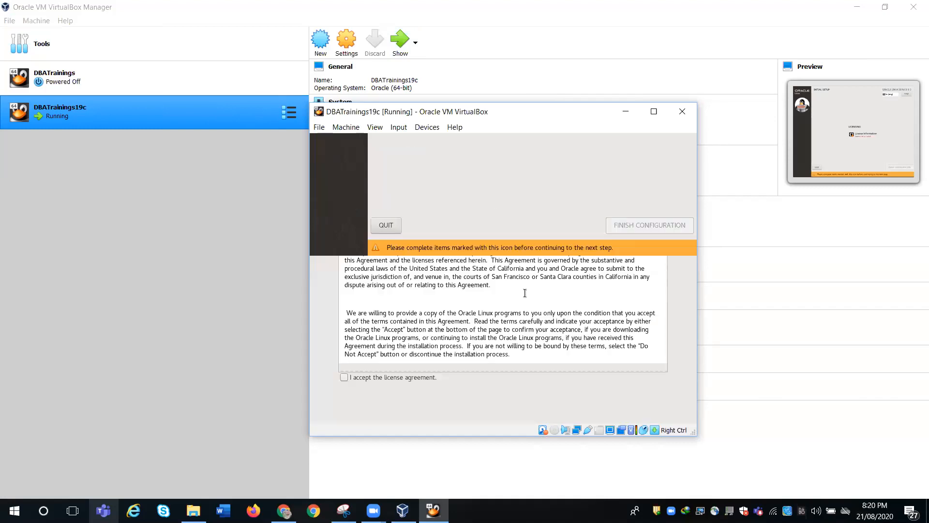
left_click(345, 378)
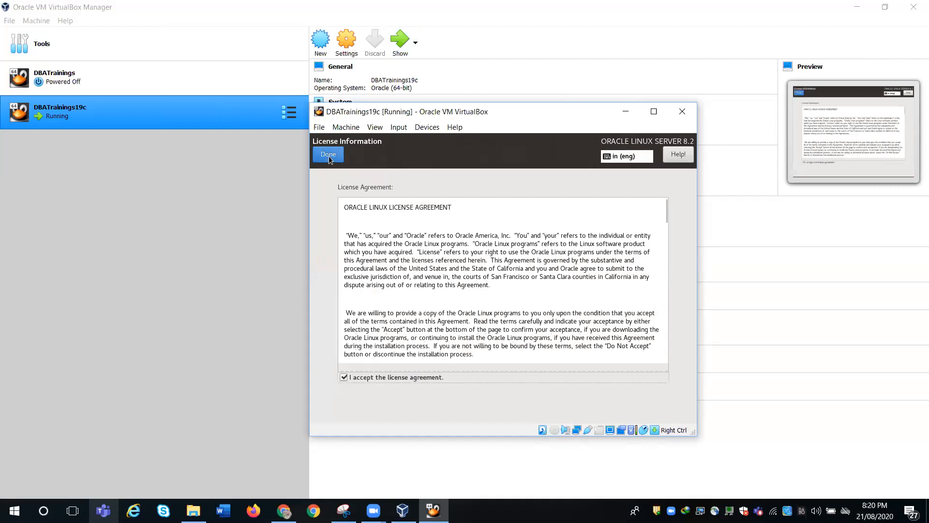
left_click(328, 155)
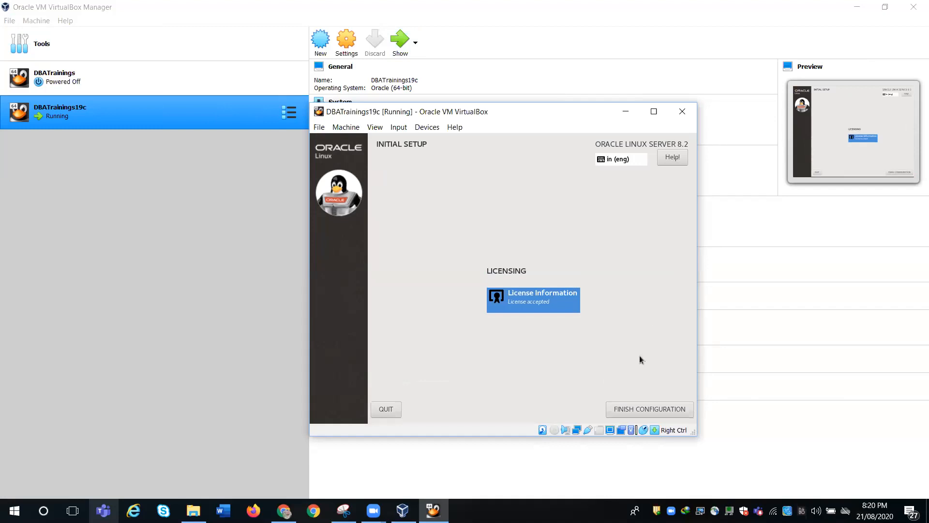
left_click(635, 408)
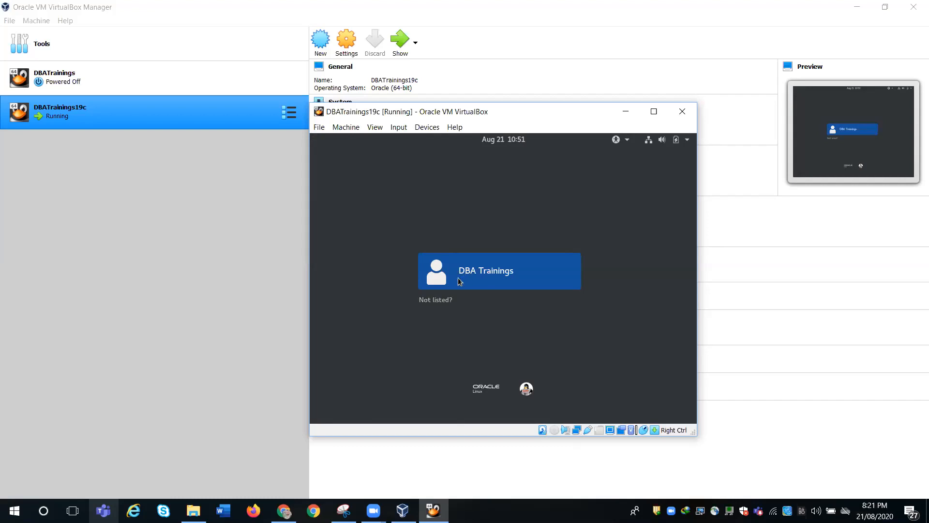
- Sign in as 'root' through 'Not listed?' with the root password
left_click(440, 300)
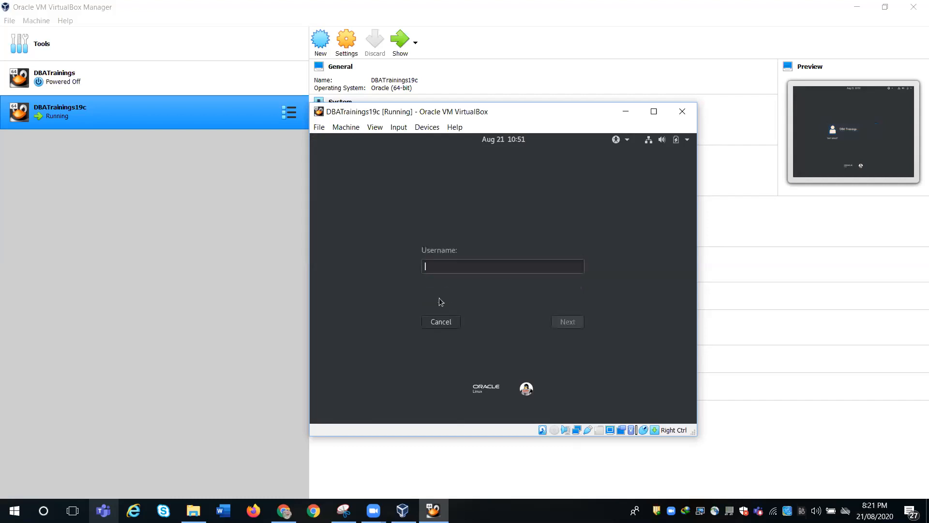
type("root")
key("Return")
type("•••••••")
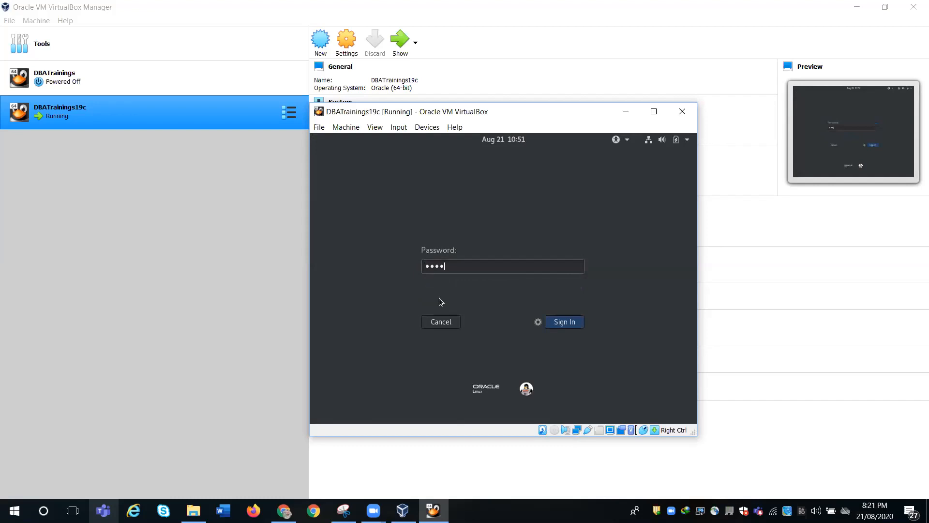
key("Return")
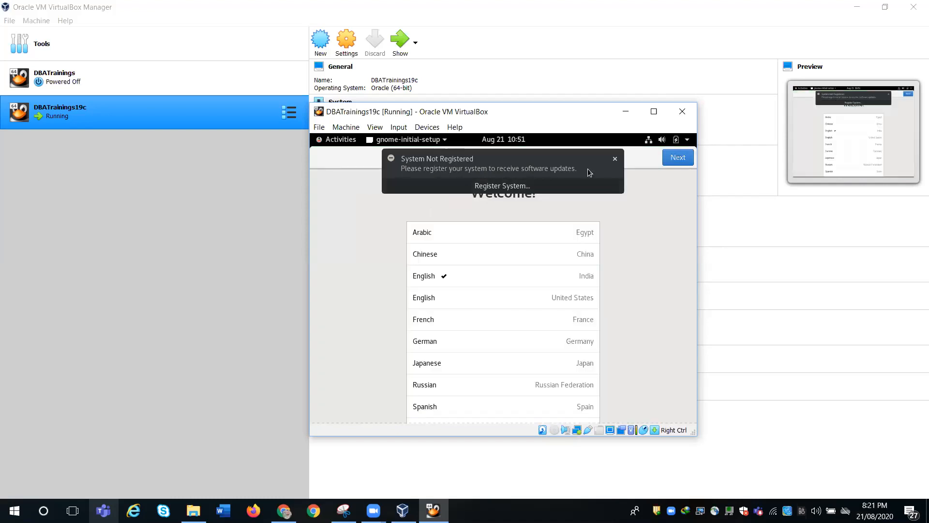
- Dismiss the registration and privileged-user notices, keeping the default language and keyboard layout
left_click(615, 158)
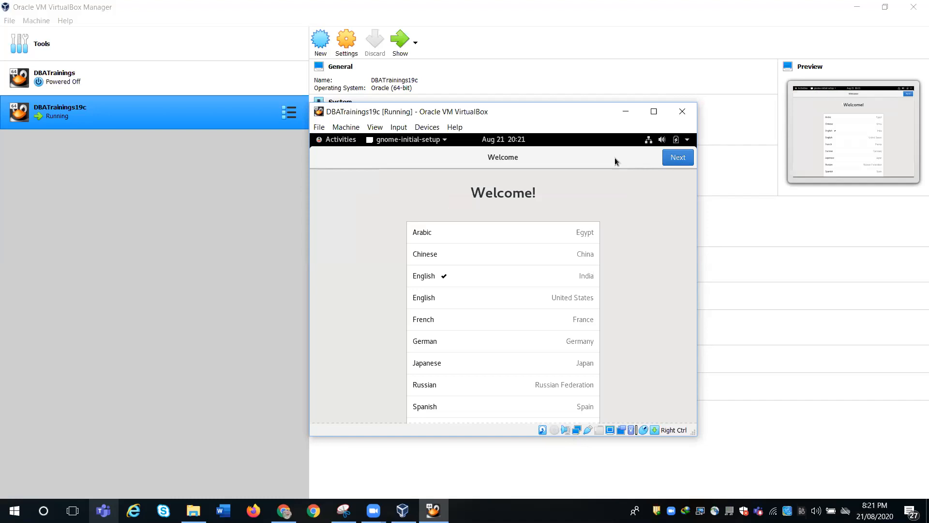
left_click(678, 158)
left_click(493, 166)
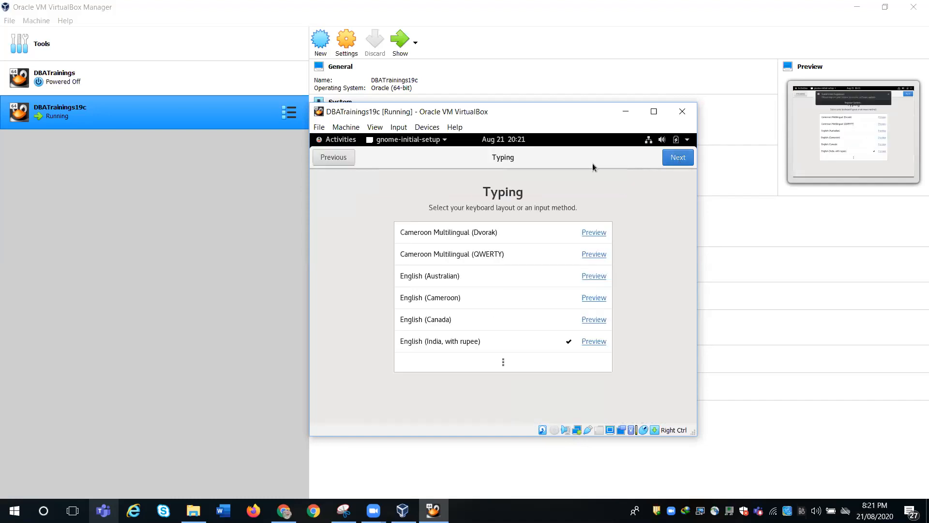
left_click(558, 152)
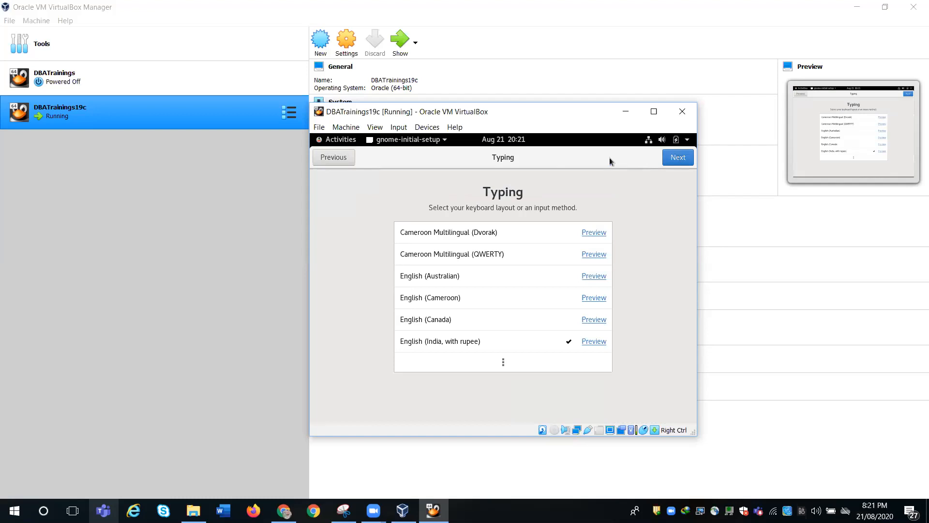
left_click(673, 158)
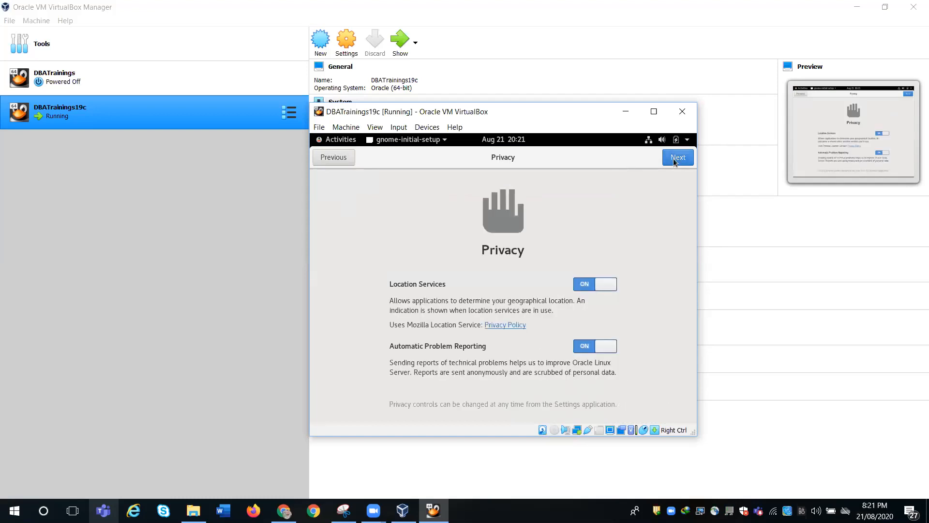
- Turn off Location Services and Automatic Problem Reporting, skip Online Accounts, and close Getting Started help
left_click(576, 287)
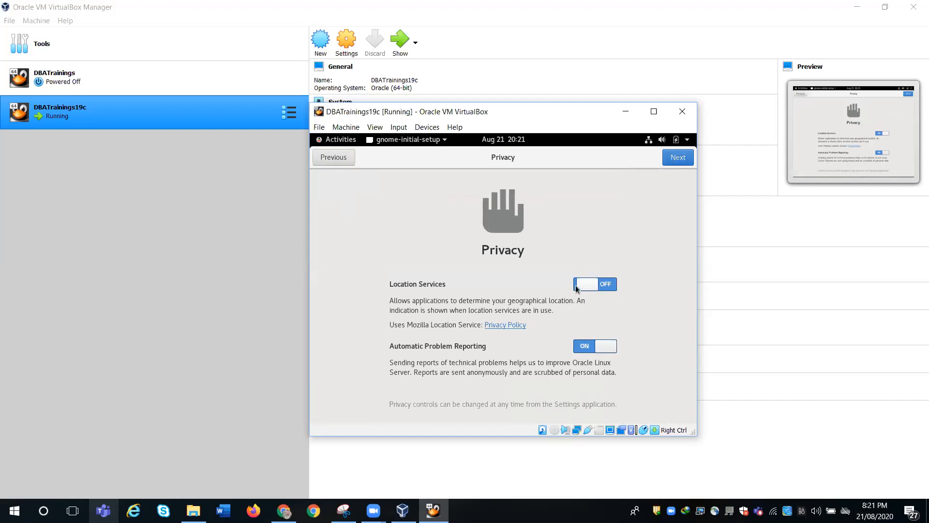
left_click(580, 347)
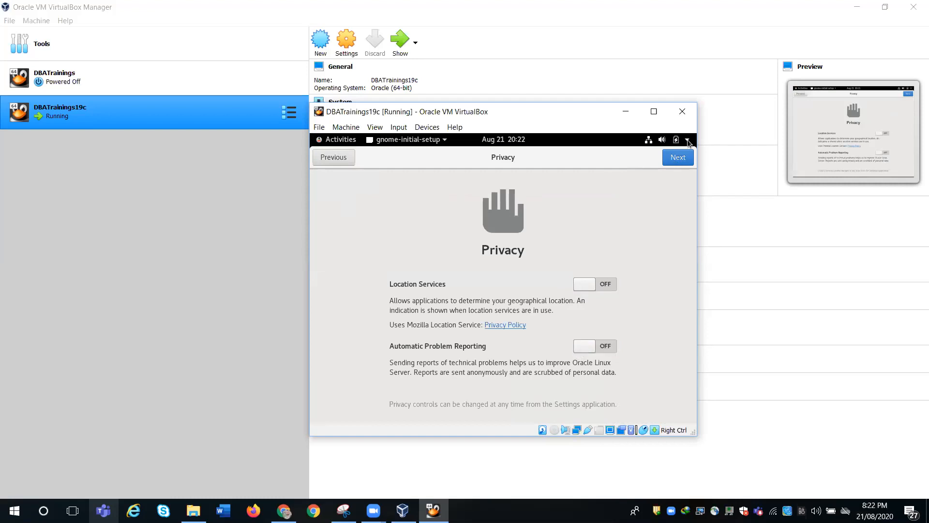
left_click(679, 158)
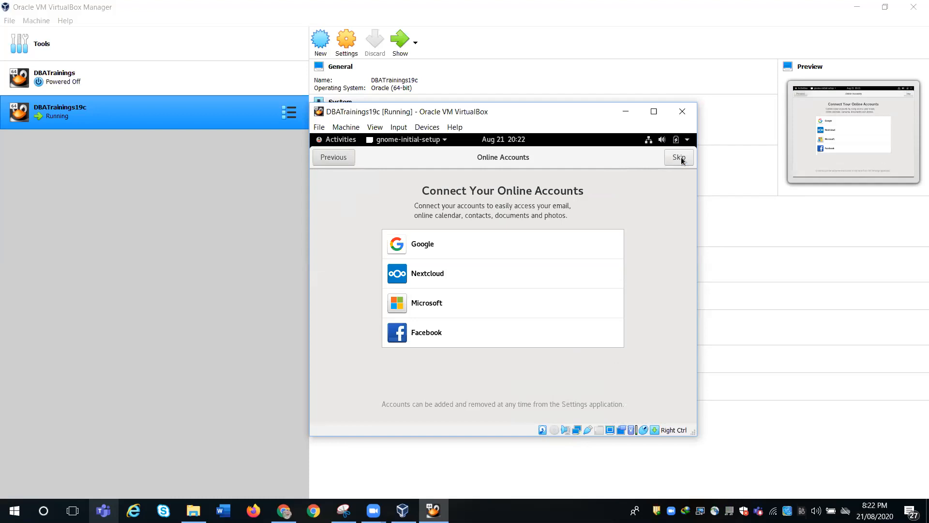
left_click(681, 157)
left_click(500, 372)
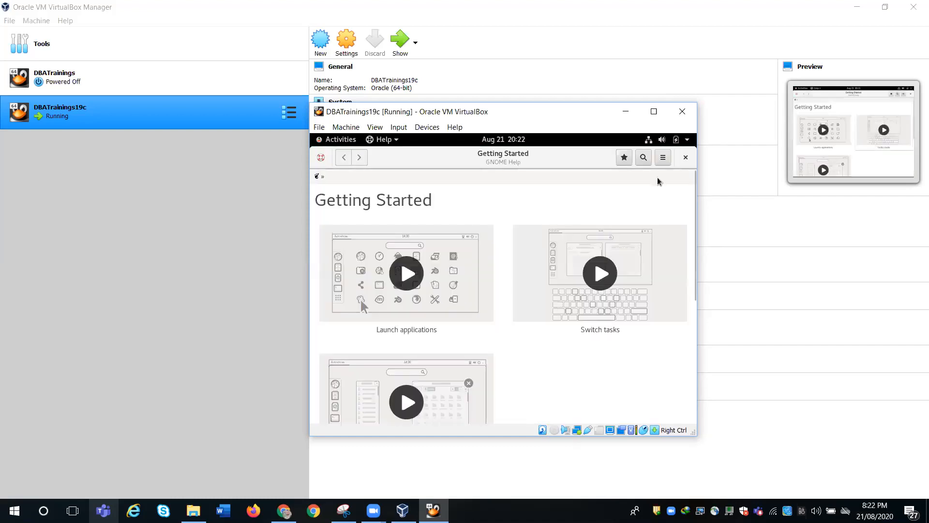
left_click(685, 157)
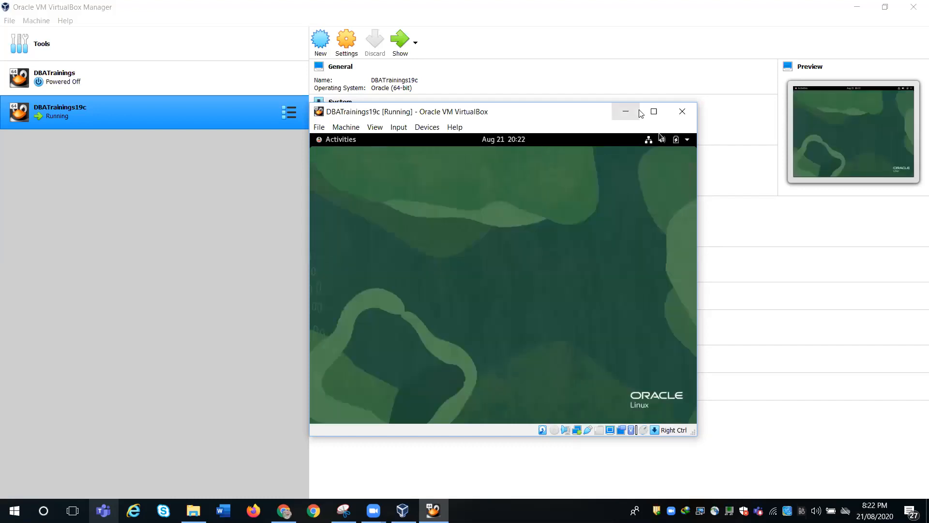
- Maximize the VM window and review the guest's display resolutions without changing them
left_click(654, 113)
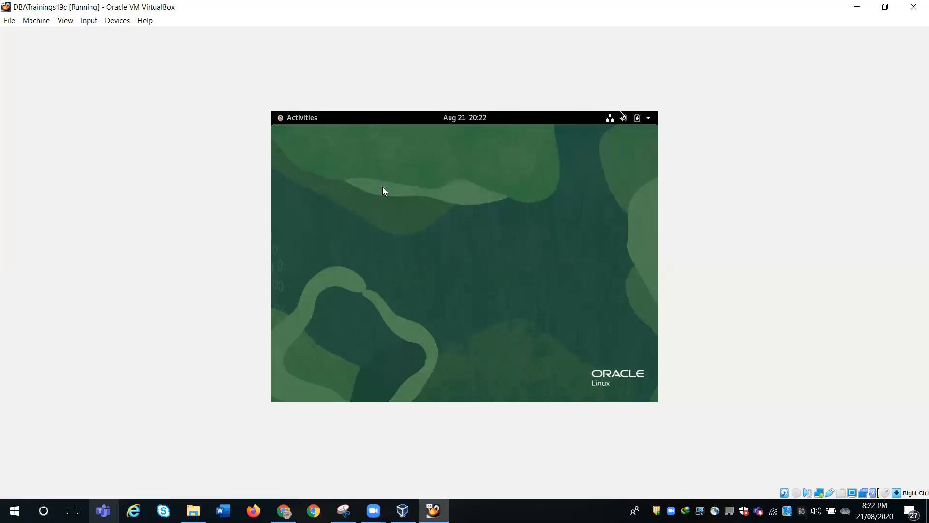
right_click(550, 228)
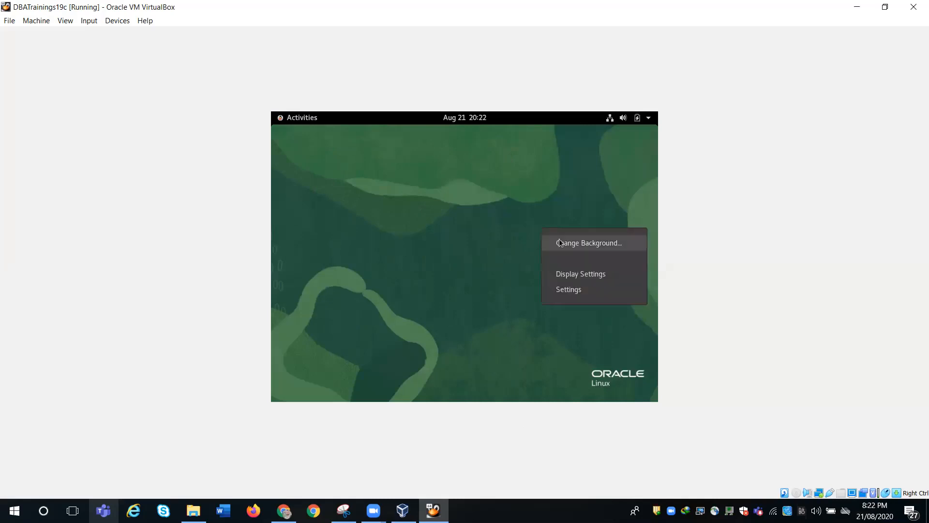
left_click(566, 273)
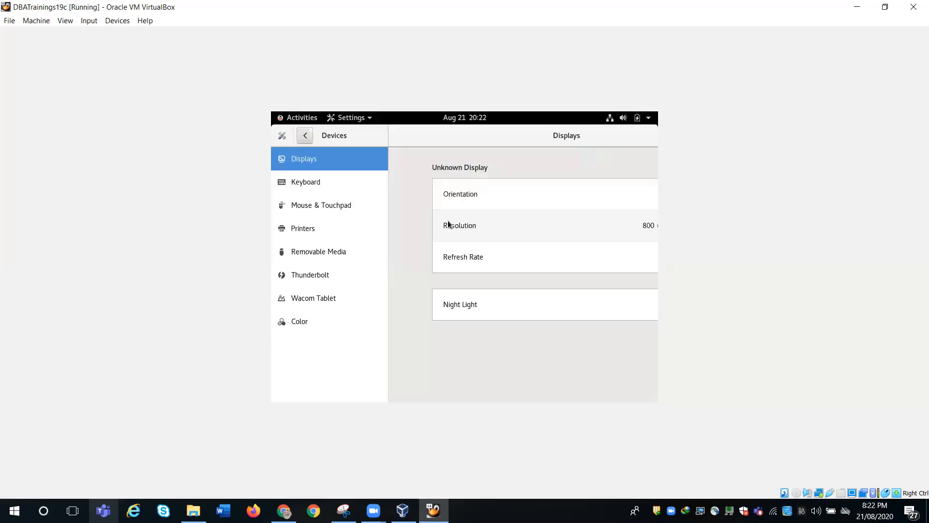
left_click(522, 219)
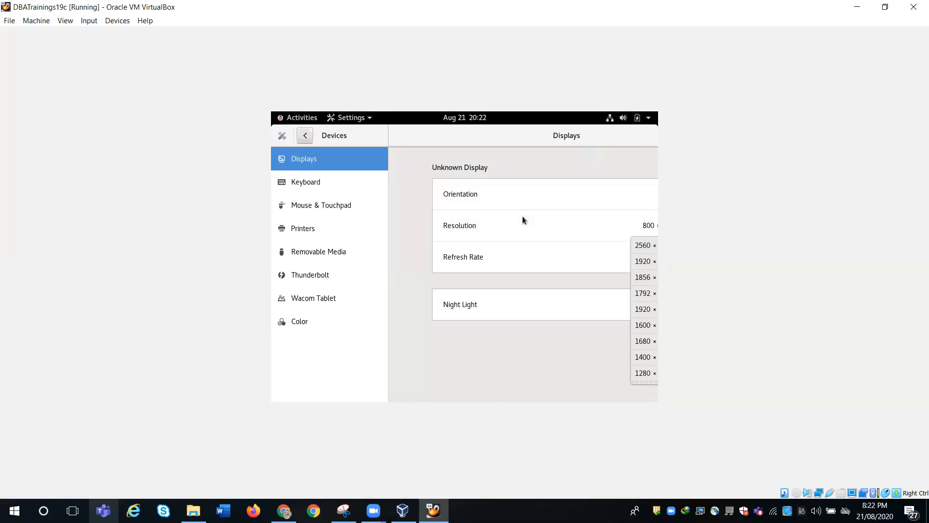
left_click(288, 124)
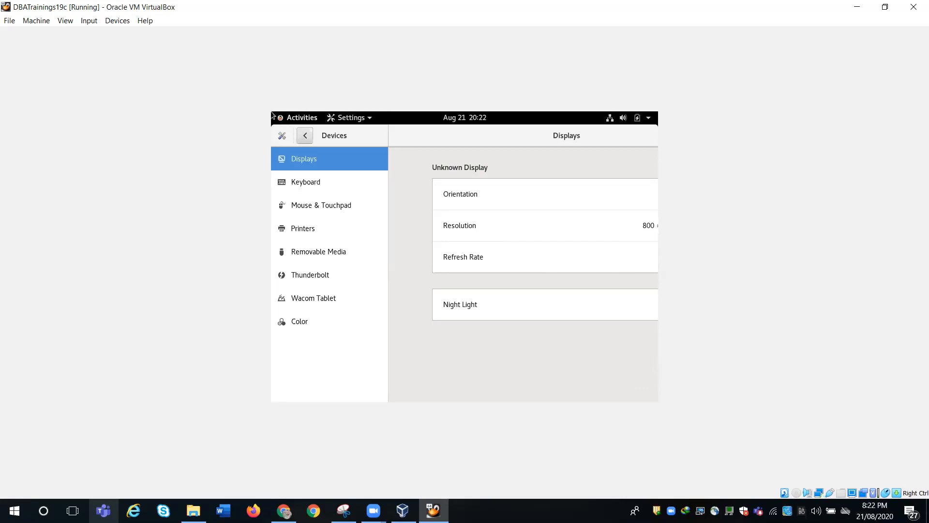
- Close the display Settings window from Activities and dismiss the desktop context menu
left_click(323, 116)
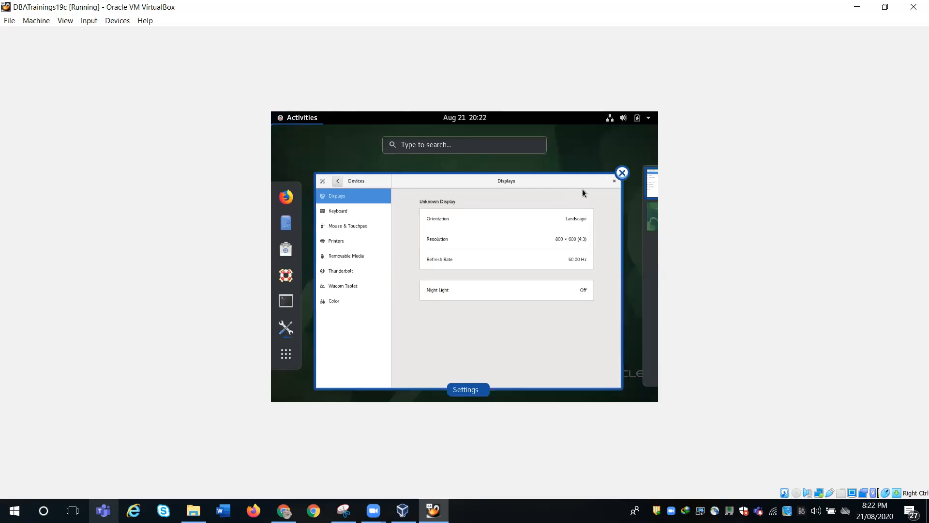
left_click(618, 171)
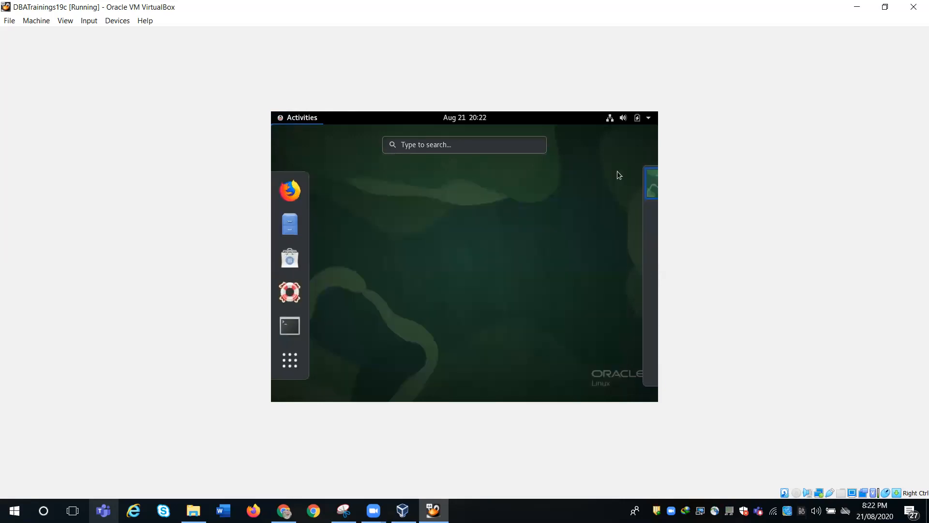
left_click(532, 196)
right_click(533, 196)
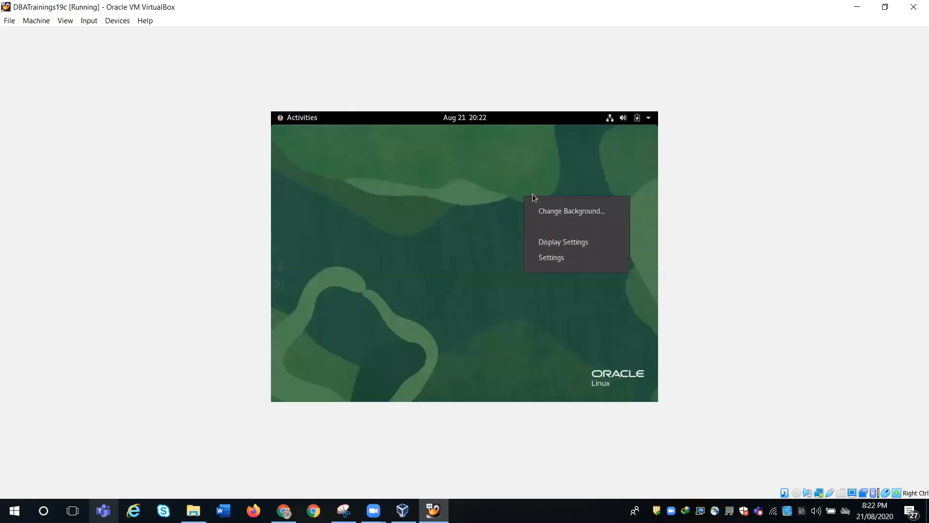
left_click(448, 244)
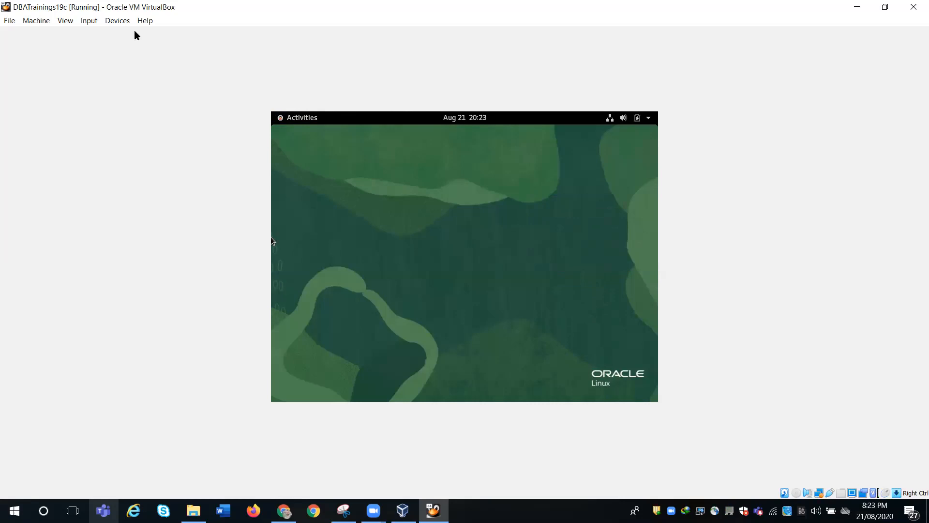
- Insert the Guest Additions CD image and run its autorun installer in the guest
left_click(118, 21)
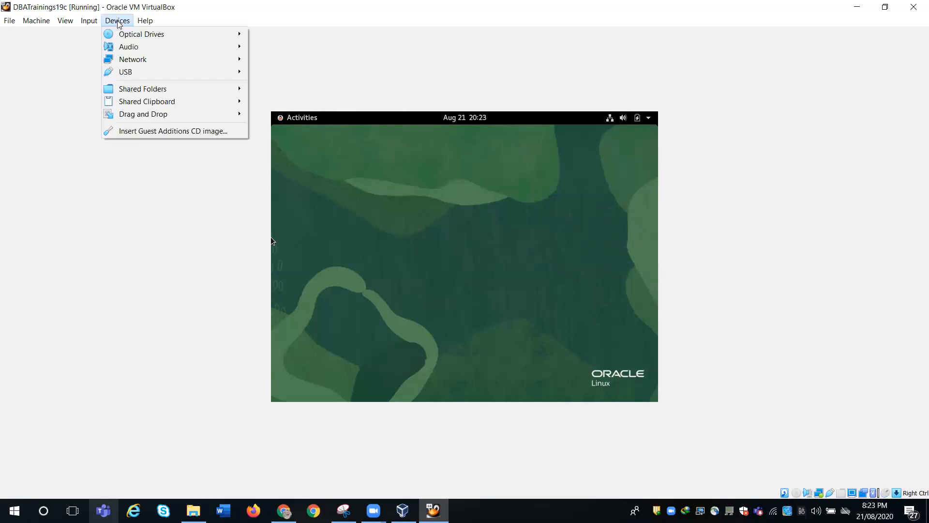
left_click(162, 131)
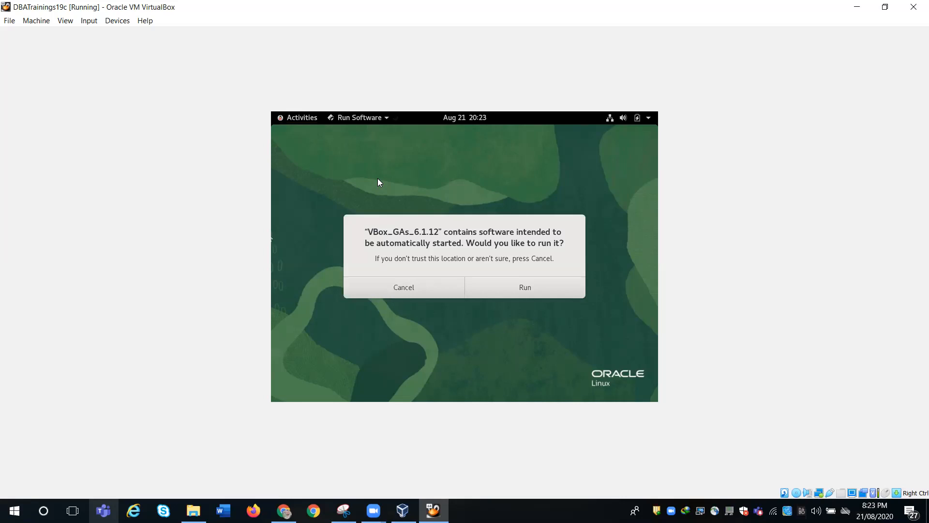
left_click(521, 289)
left_click(521, 286)
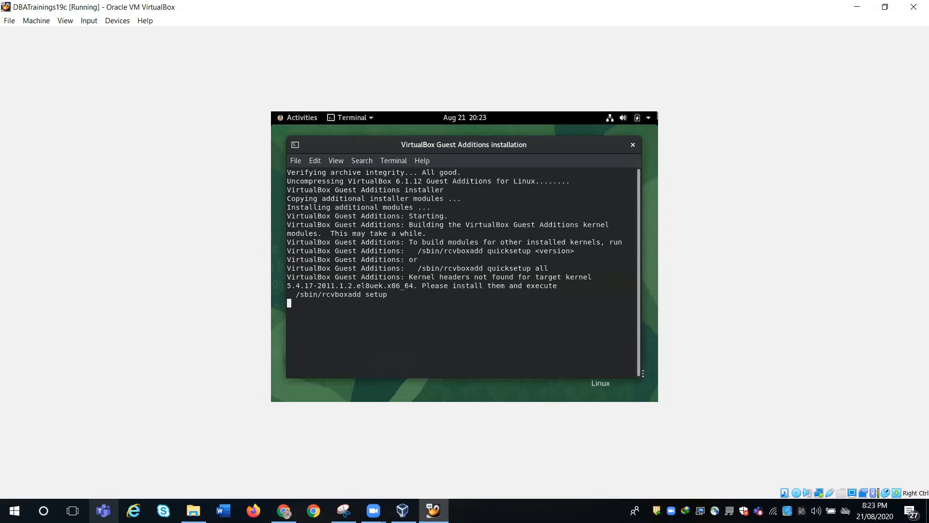
- Restore the VM window from maximized and close the finished installer terminal
key("super")
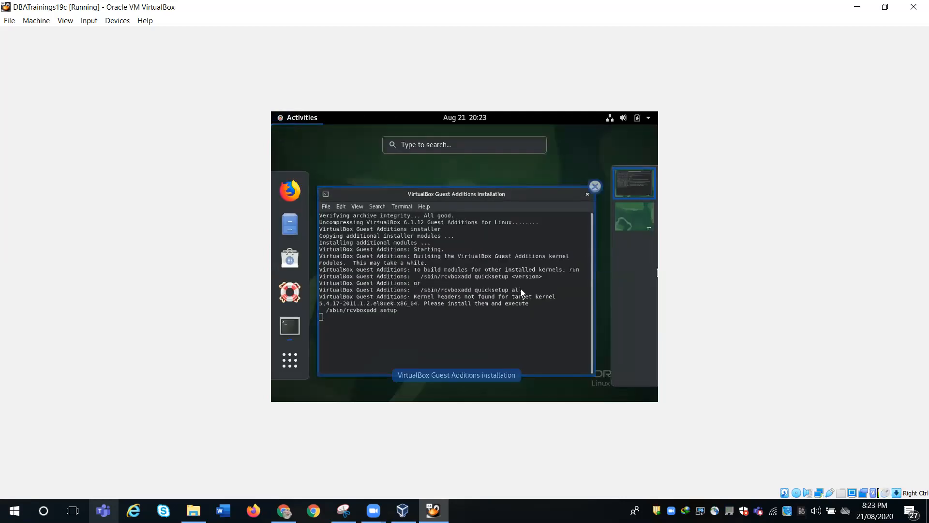
left_click(892, 12)
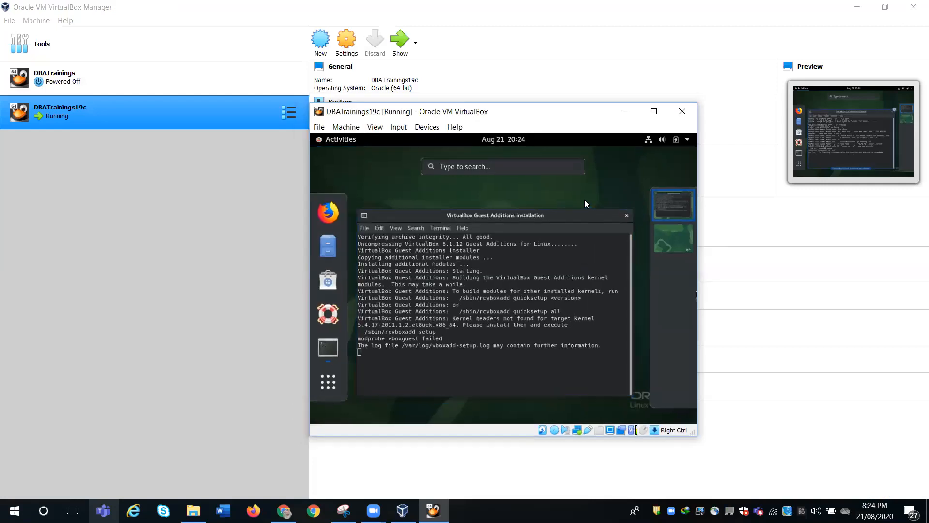
left_click(526, 308)
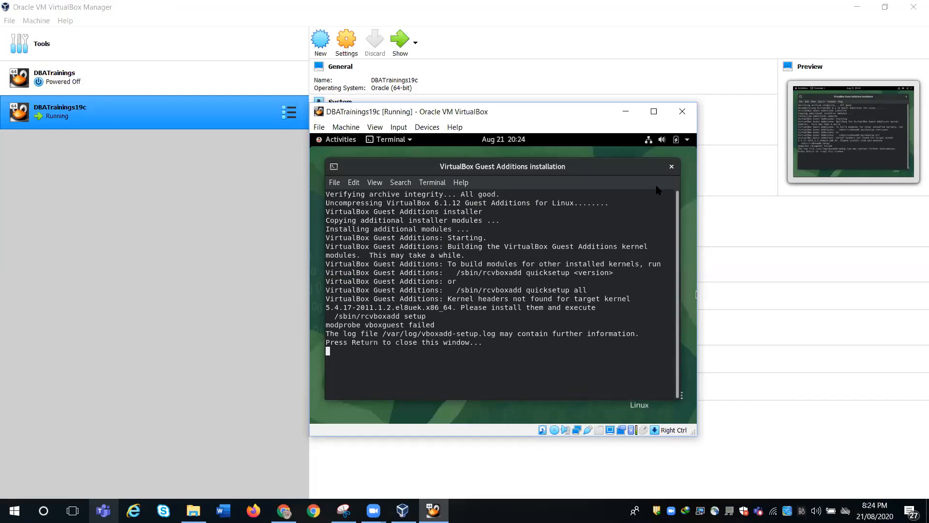
key("Return")
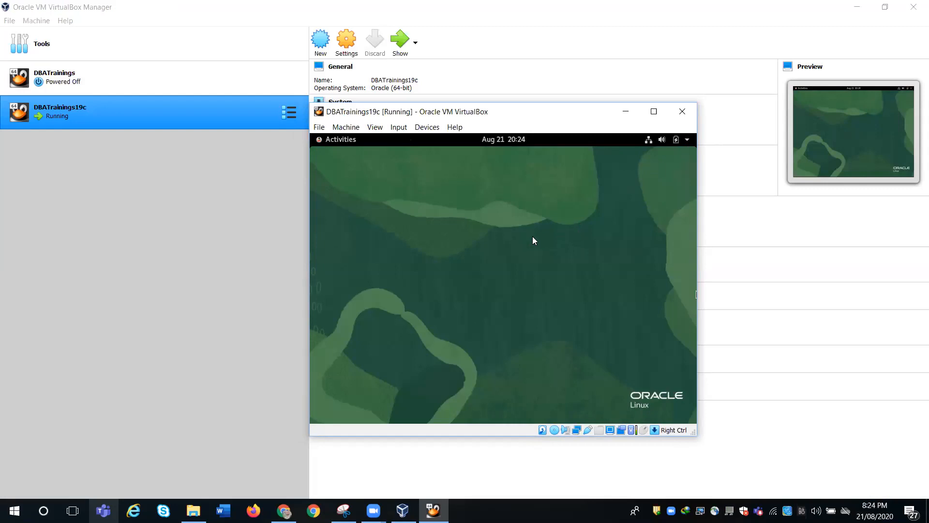
- Set both Drag and Drop and Shared Clipboard to Bidirectional in the Devices menu
left_click(426, 127)
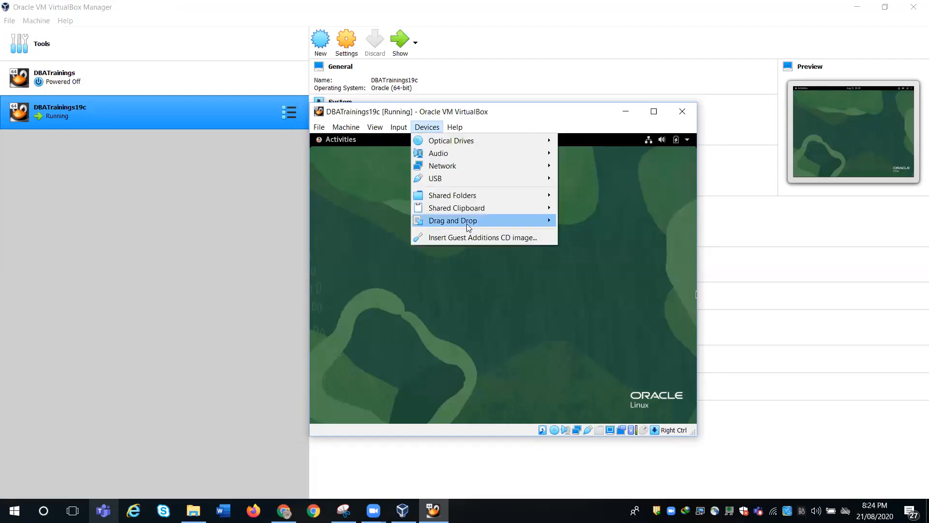
mouse_move(466, 221)
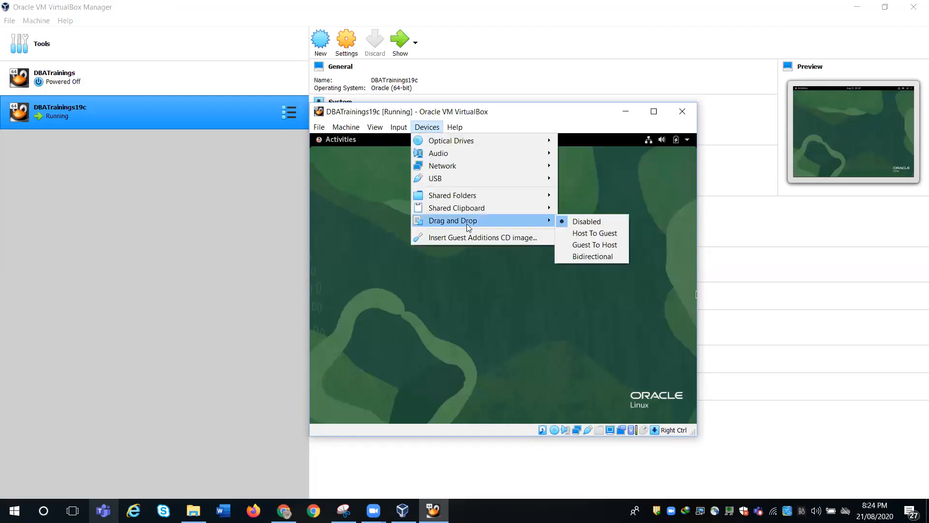
left_click(569, 257)
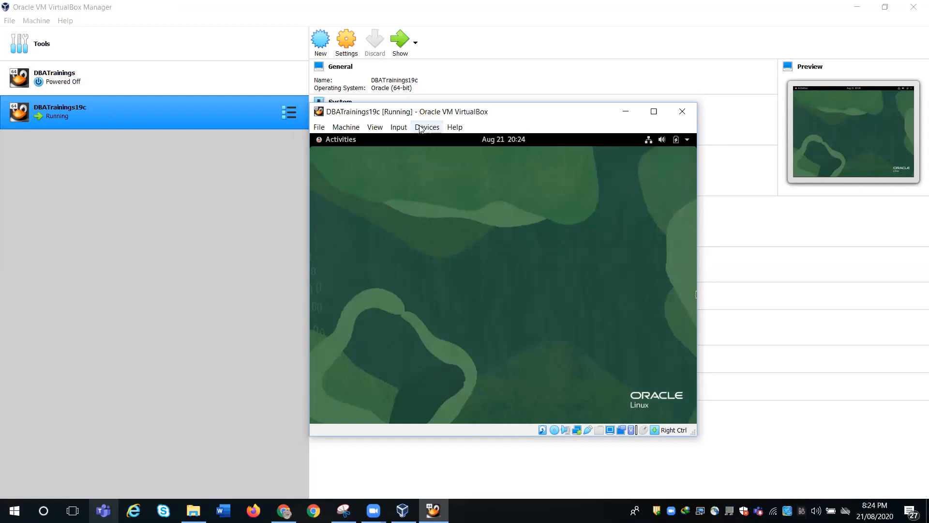
left_click(420, 128)
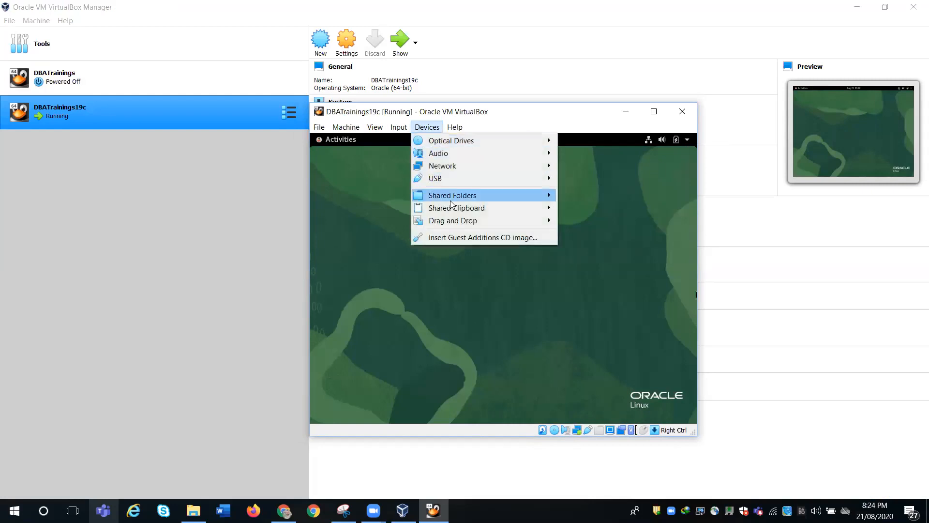
mouse_move(456, 210)
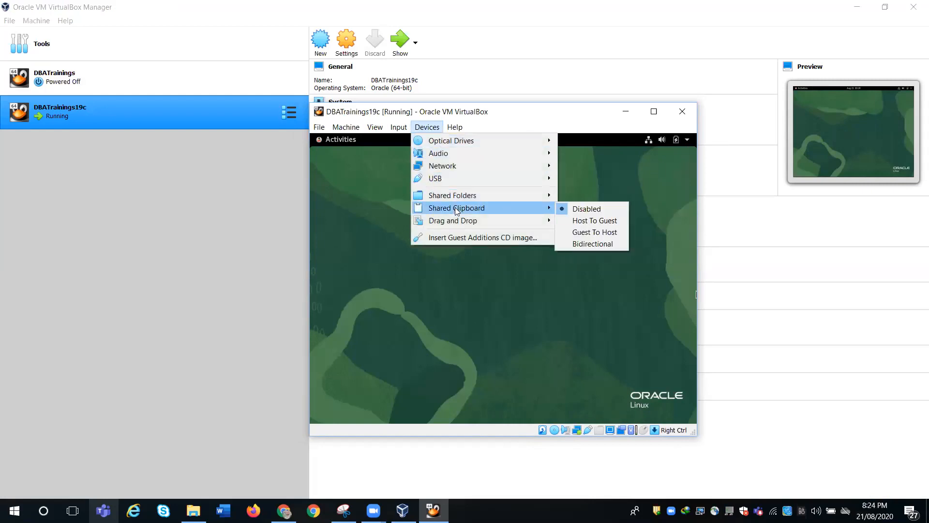
left_click(600, 244)
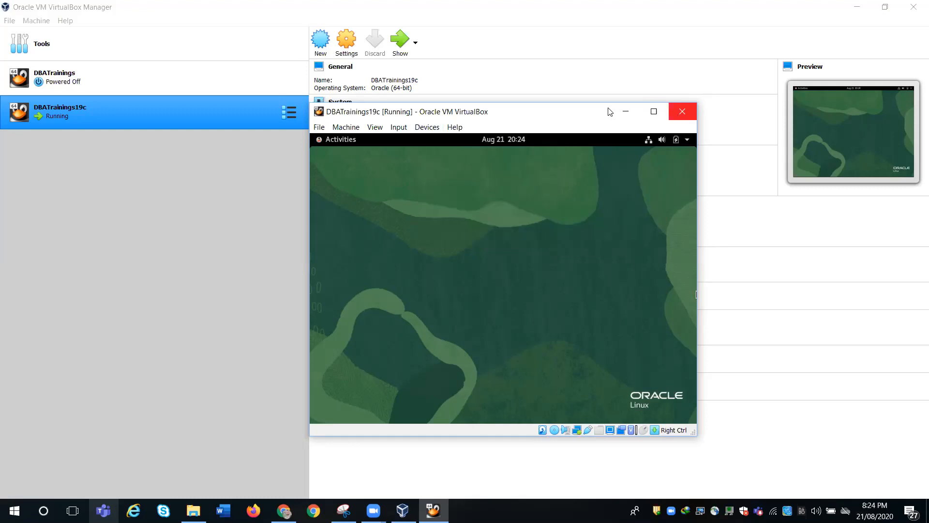
left_click(686, 139)
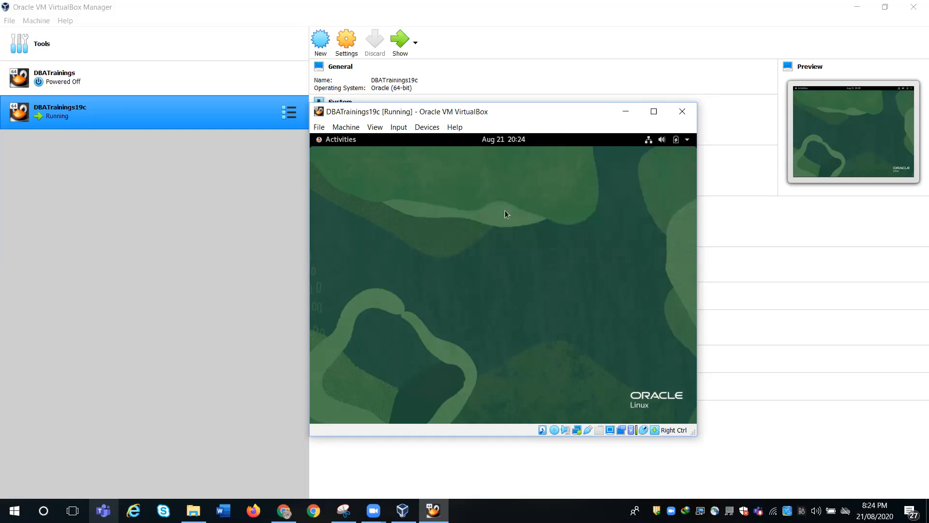
- Open a guest terminal and run hostname and ifconfig
left_click(341, 140)
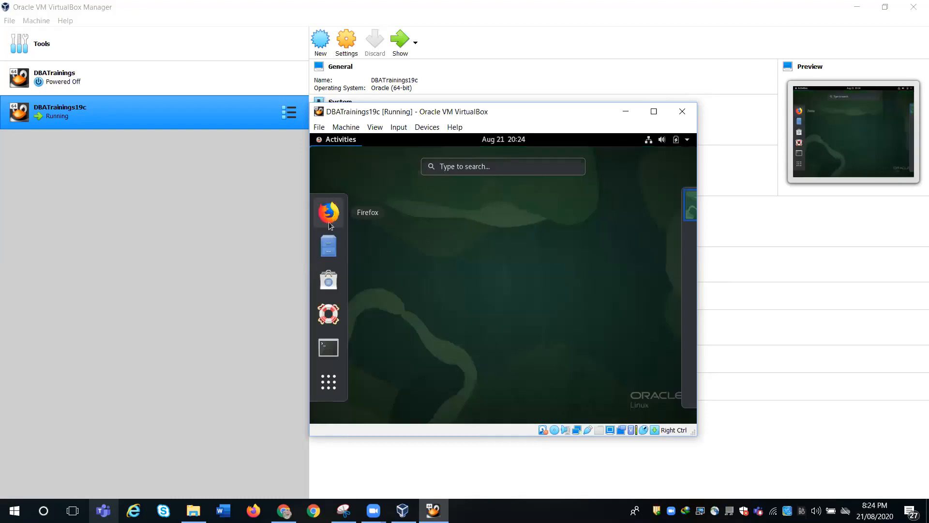
left_click(328, 350)
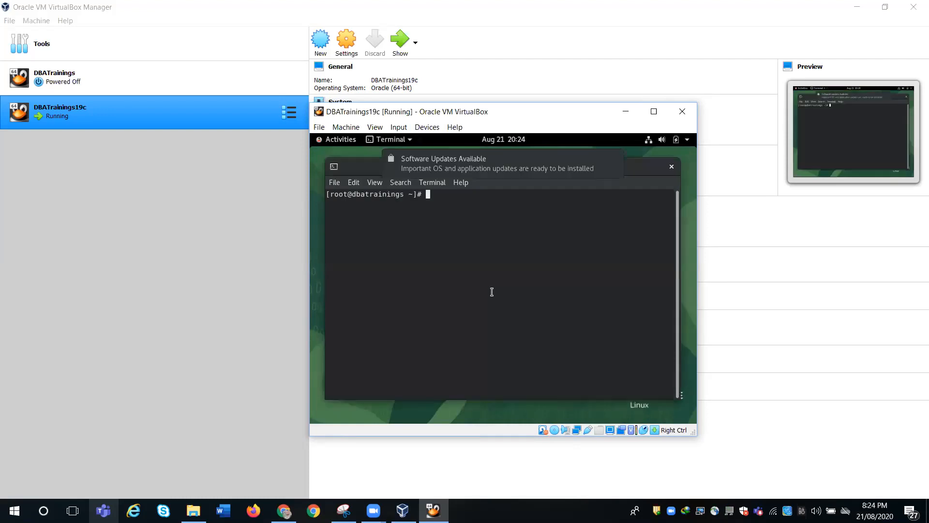
type("hostname")
key("Return")
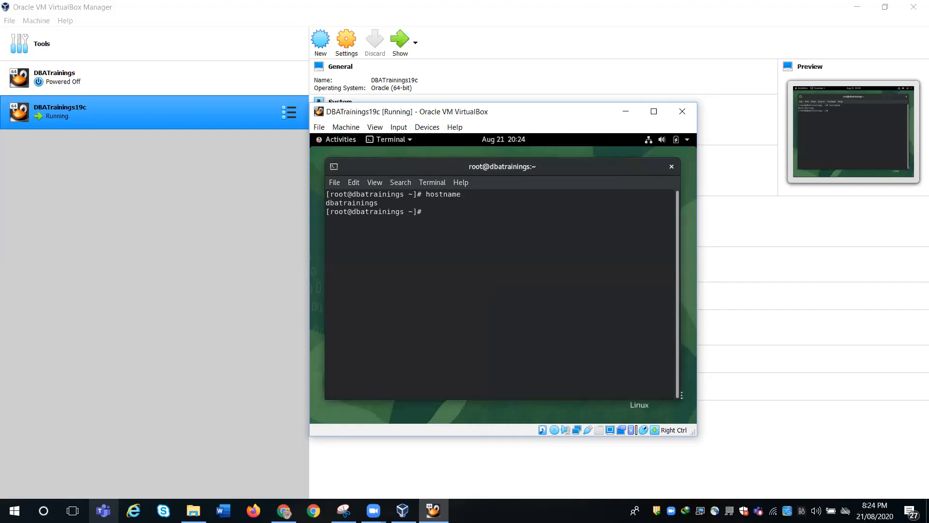
type("ifconfig")
key("Return")
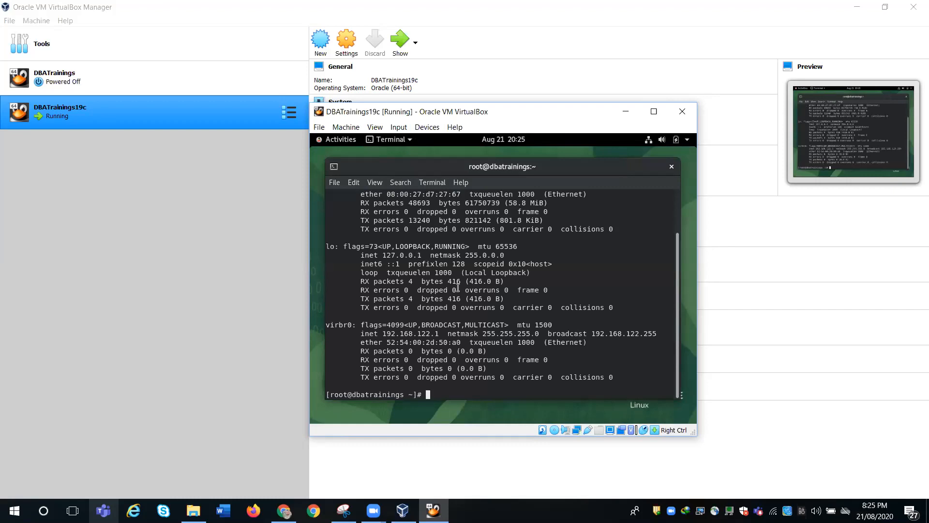
- Copy the virbr0 inet address 192.168.122.1 from the ifconfig output
double_click(413, 334)
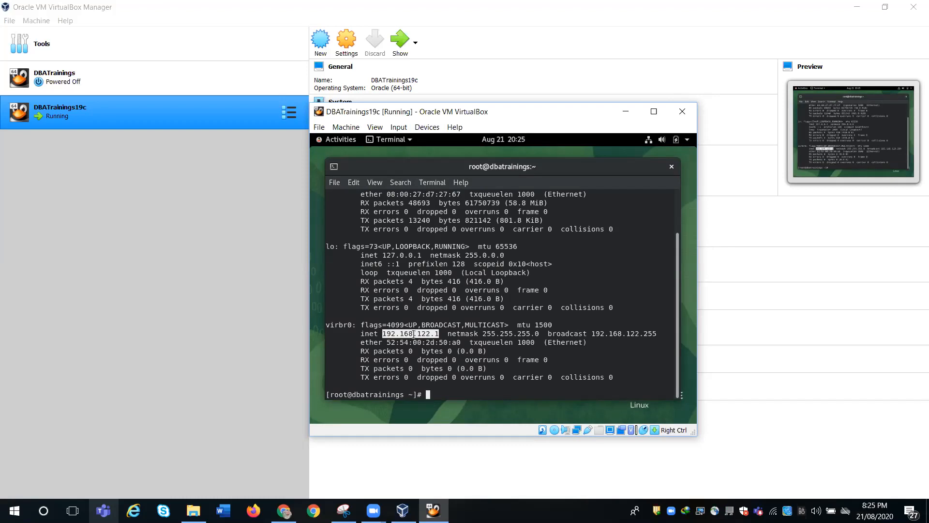
right_click(414, 334)
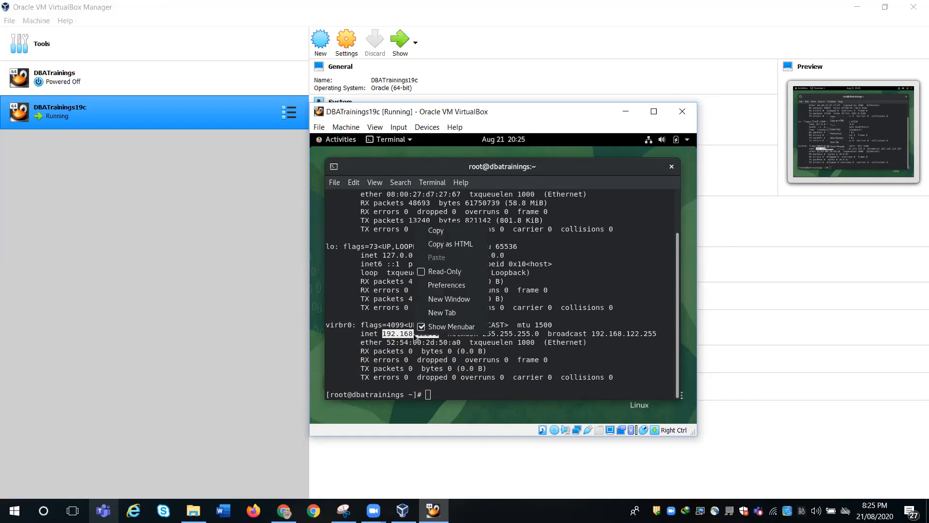
left_click(446, 232)
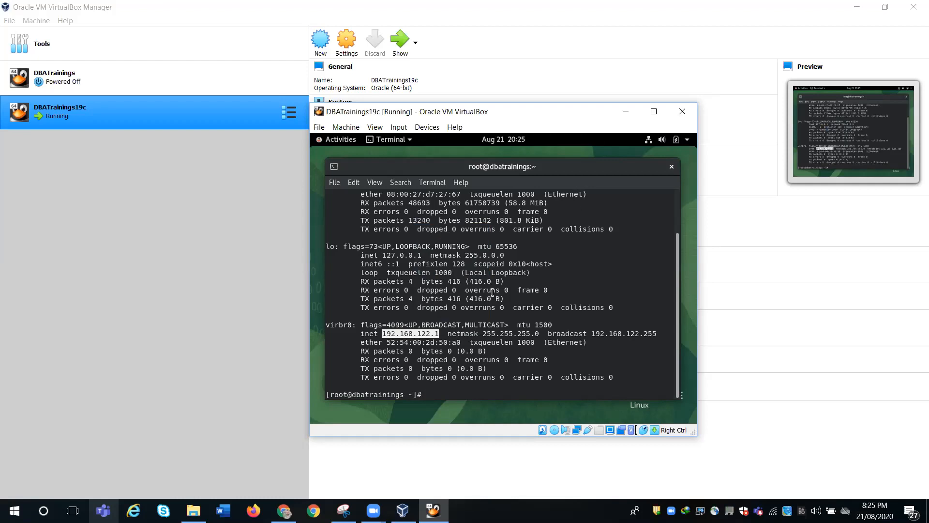
- Close the VM window, choosing 'Power off the machine' and confirming with OK
left_click(685, 112)
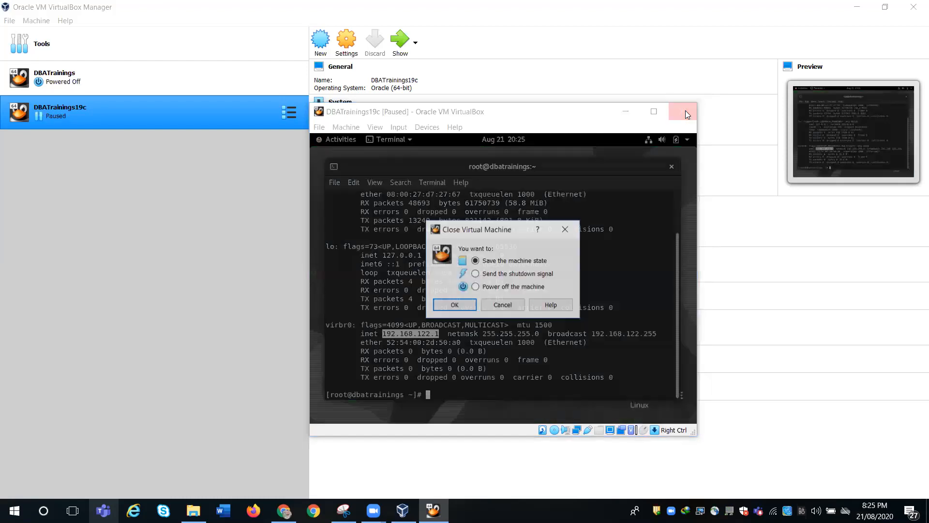
left_click(475, 287)
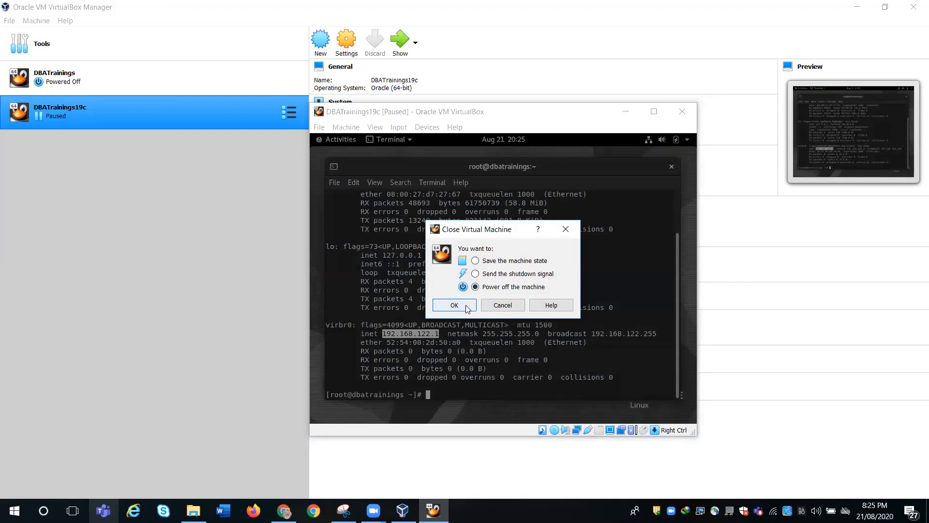
left_click(467, 308)
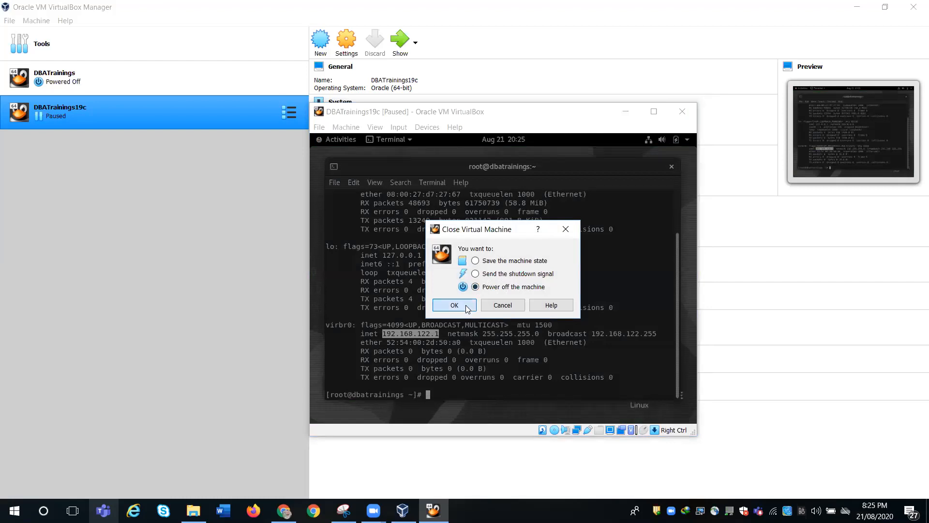